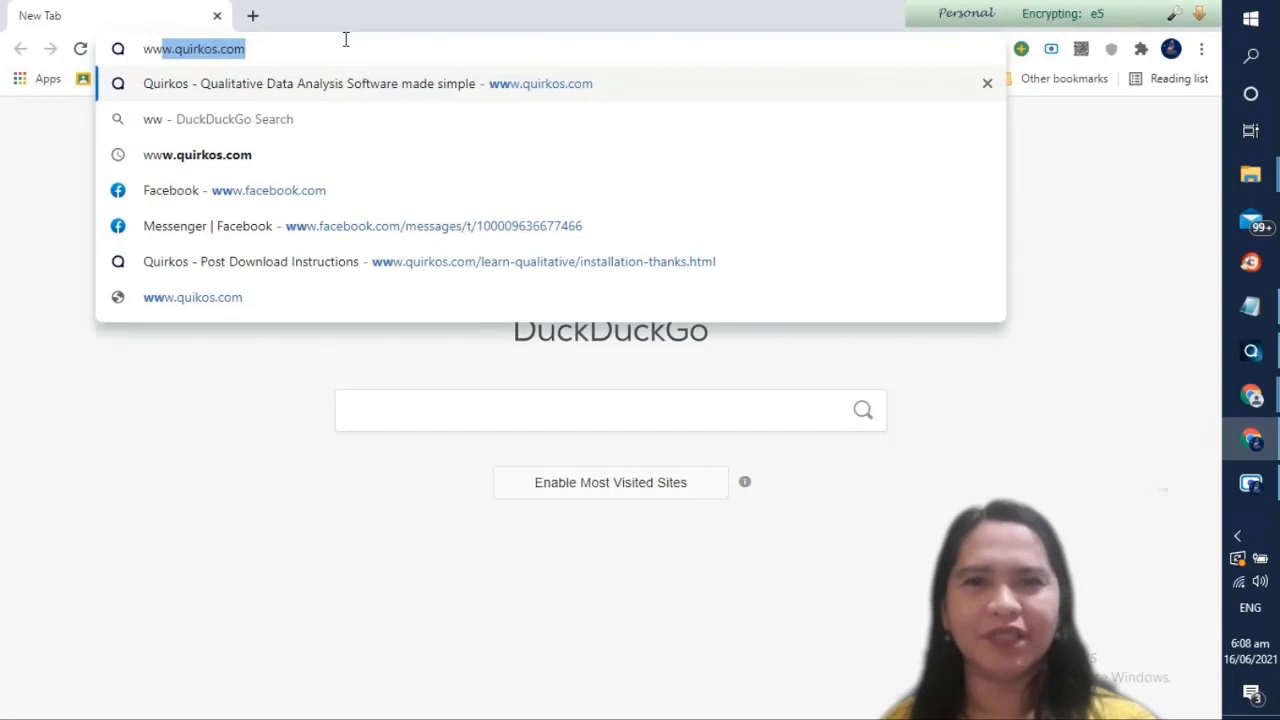
Download the Quirkos 2.4.1 Windows installer from the quirkos.com download page
{"action": "type", "text": "w."}
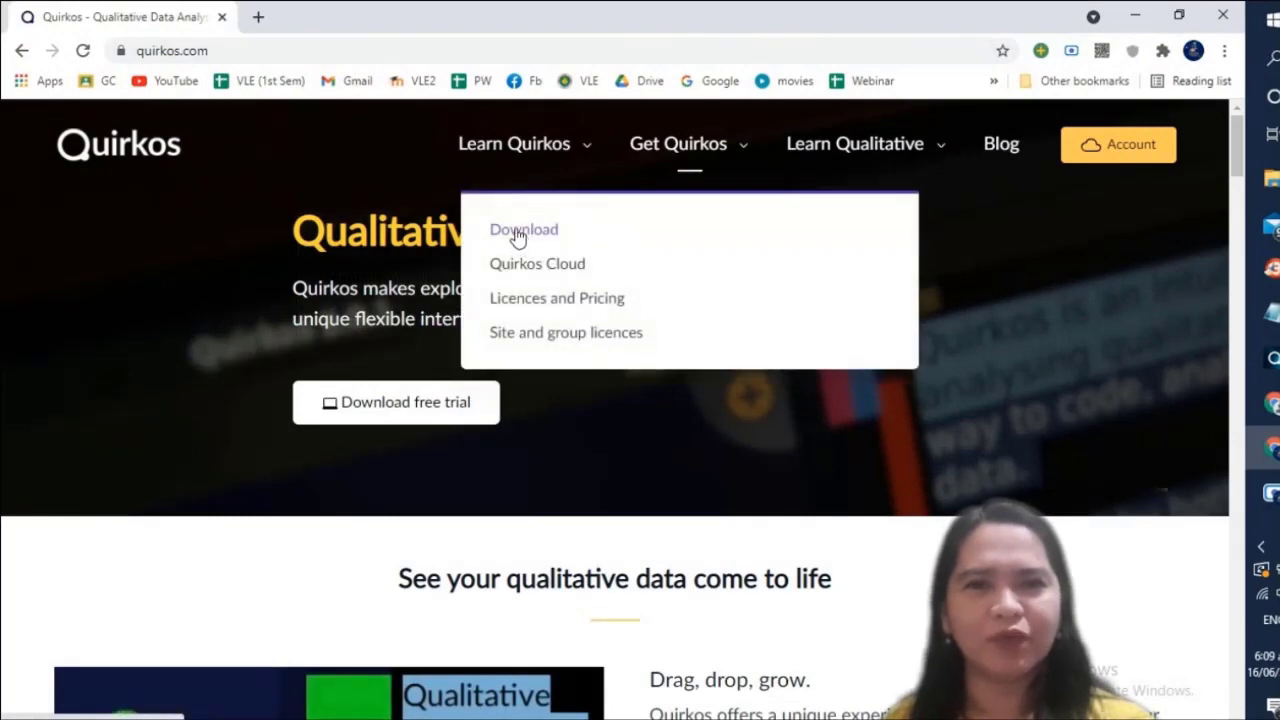
{"action": "left_click", "coordinate": [518, 235]}
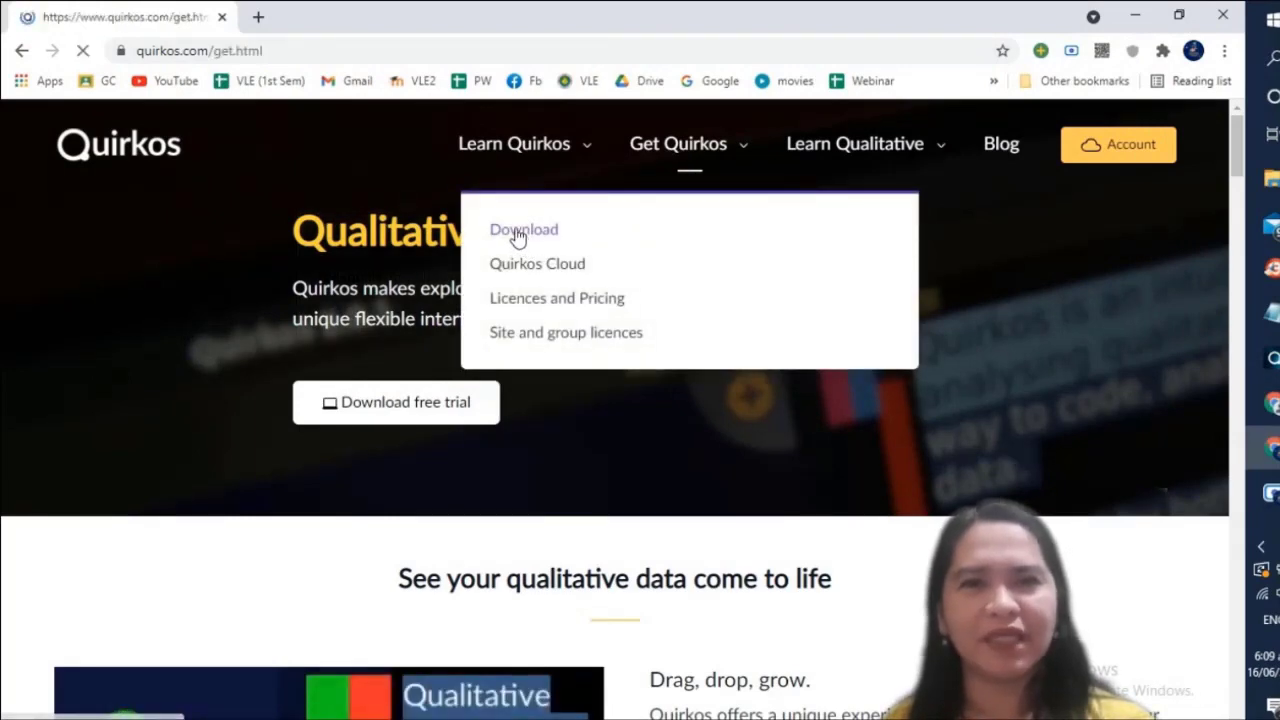
{"action": "scroll", "coordinate": [518, 408], "scroll_direction": "down", "scroll_amount": 2}
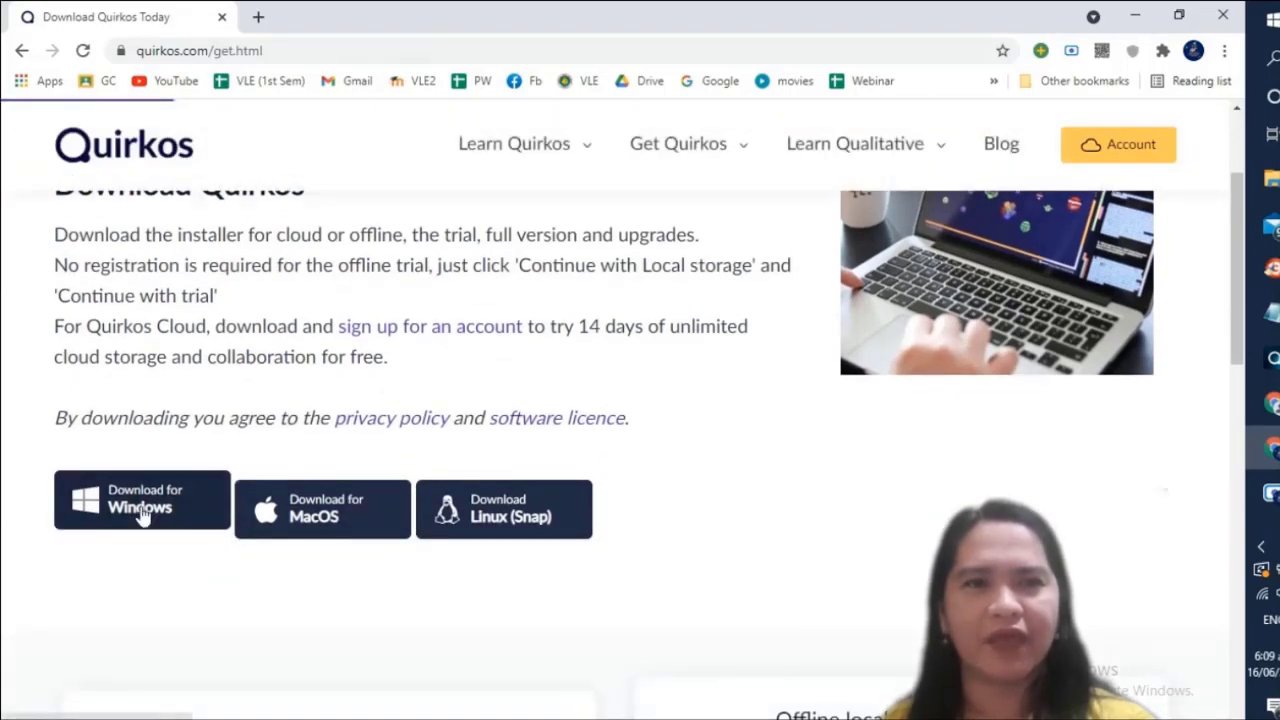
{"action": "left_click", "coordinate": [143, 507]}
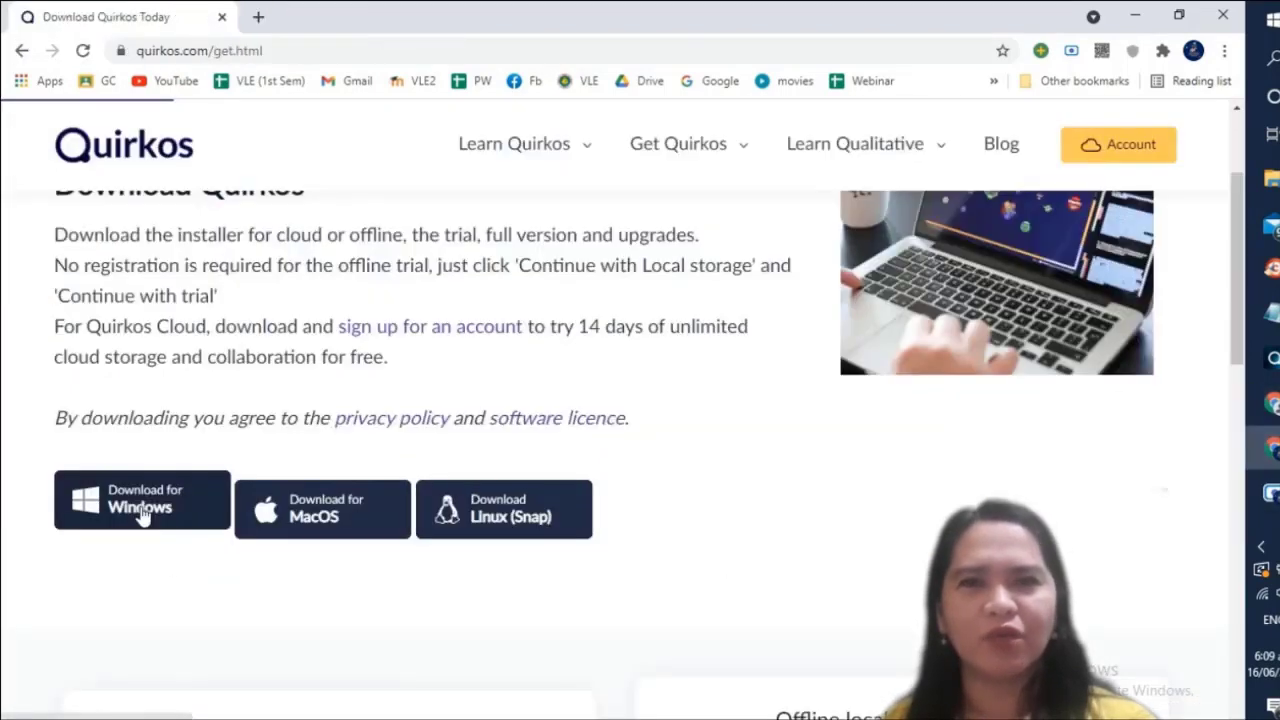
{"action": "left_click", "coordinate": [143, 507]}
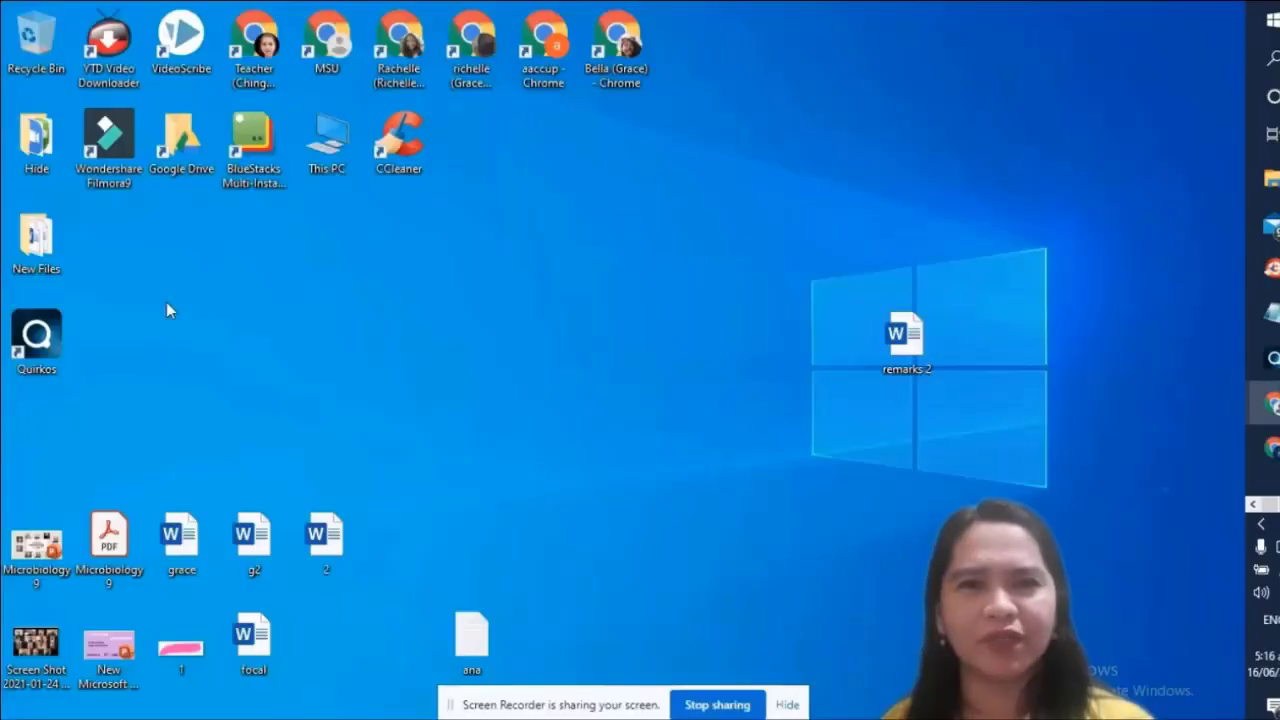
Launch Quirkos maximized and continue the trial with offline local storage
{"action": "double_click", "coordinate": [38, 343]}
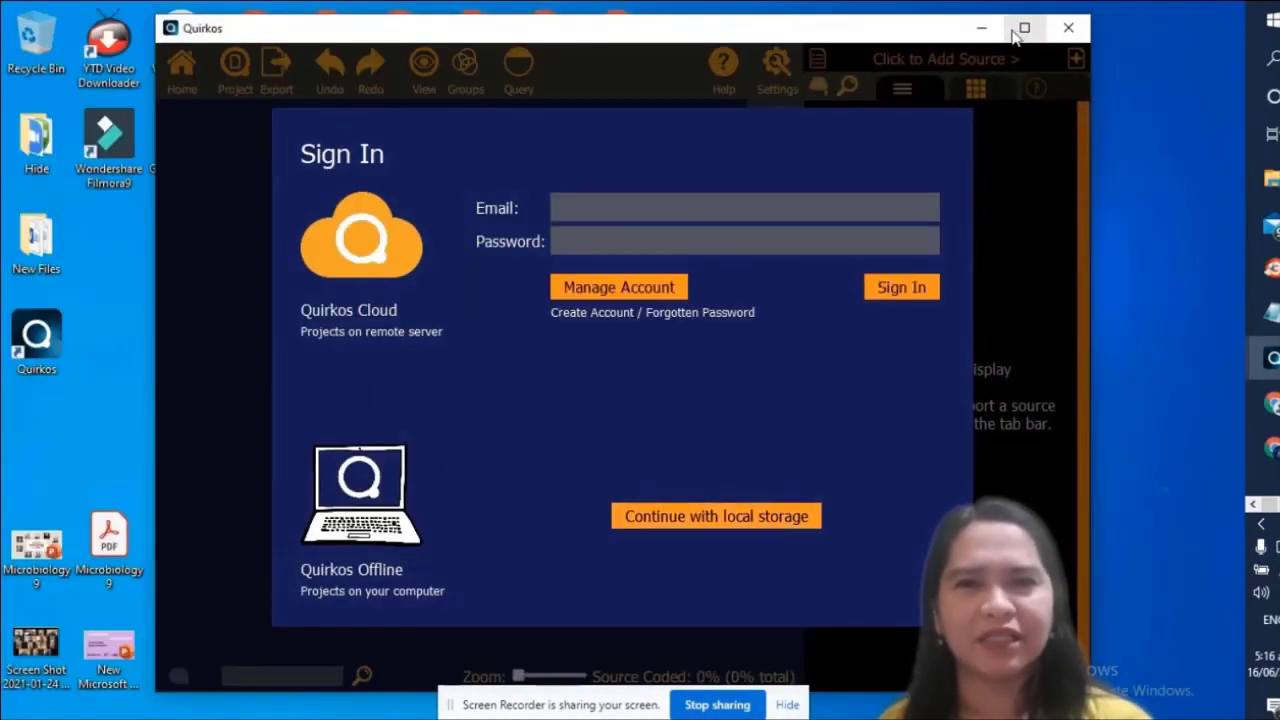
{"action": "left_click", "coordinate": [1024, 28]}
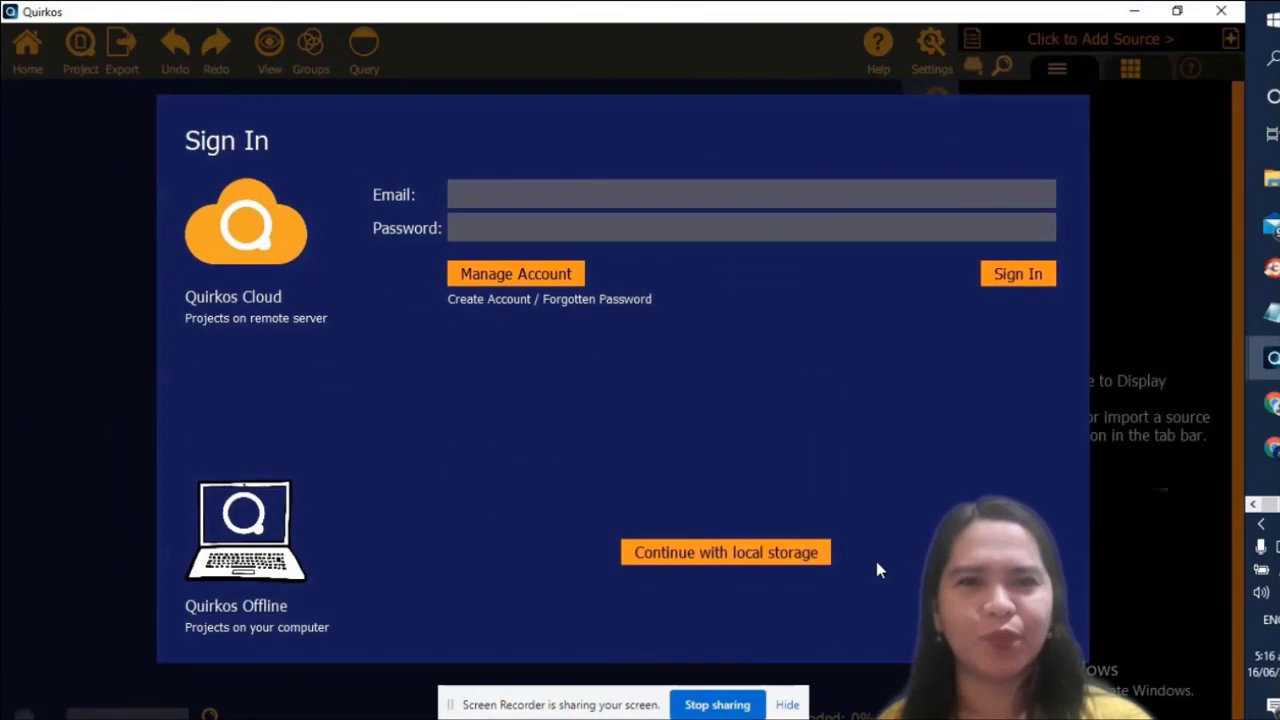
{"action": "left_click", "coordinate": [725, 553]}
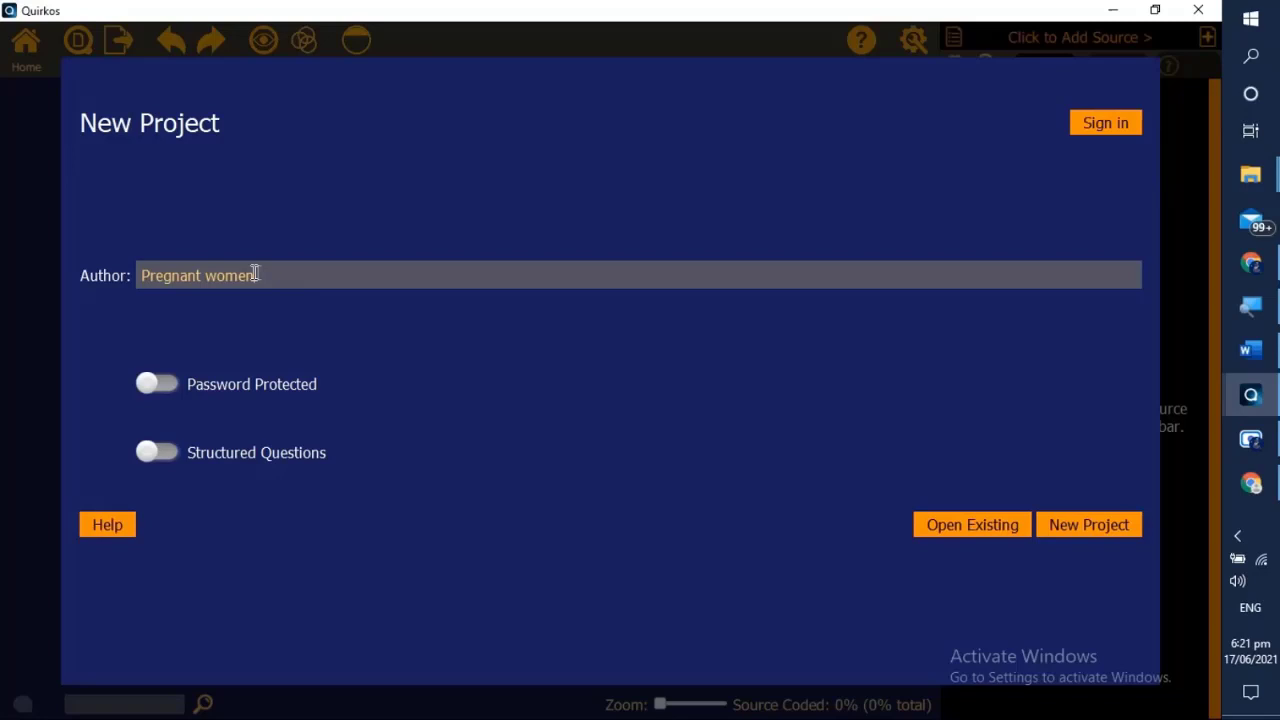
Change the project author from 'Pregnant women' to 'Study on Pregnant Women'
{"action": "left_click_drag", "start_coordinate": [255, 276], "coordinate": [127, 281]}
{"action": "key", "text": "BackSpace"}
{"action": "type", "text": "Study on Pregnant Women"}
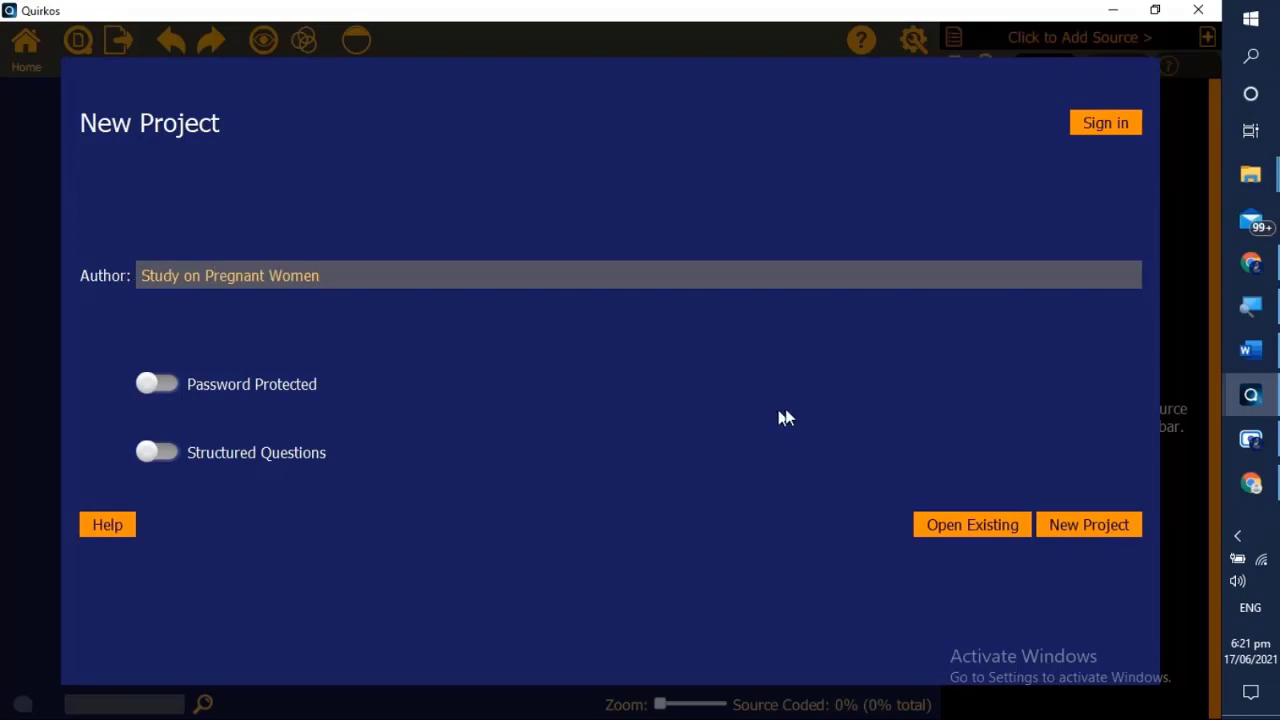
Save the new project on the Desktop as 'Study on pregnant.qrk'
{"action": "left_click", "coordinate": [1117, 527]}
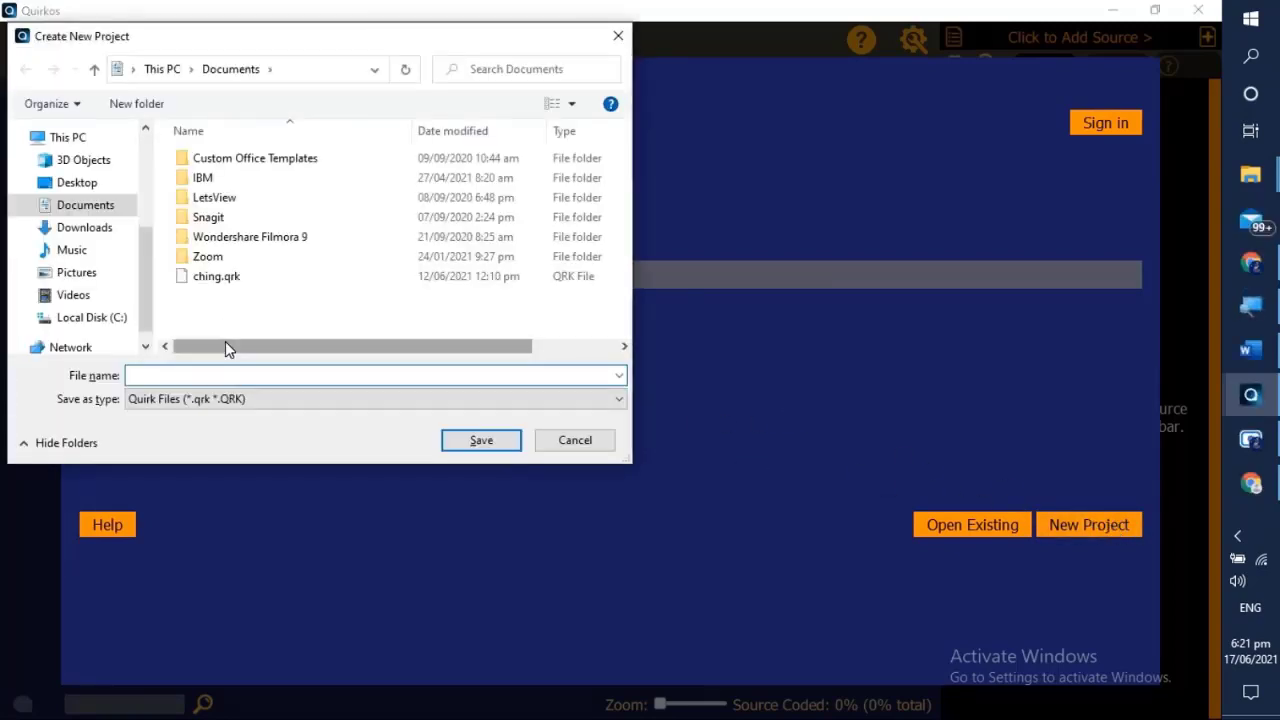
{"action": "type", "text": "Study on pregnant"}
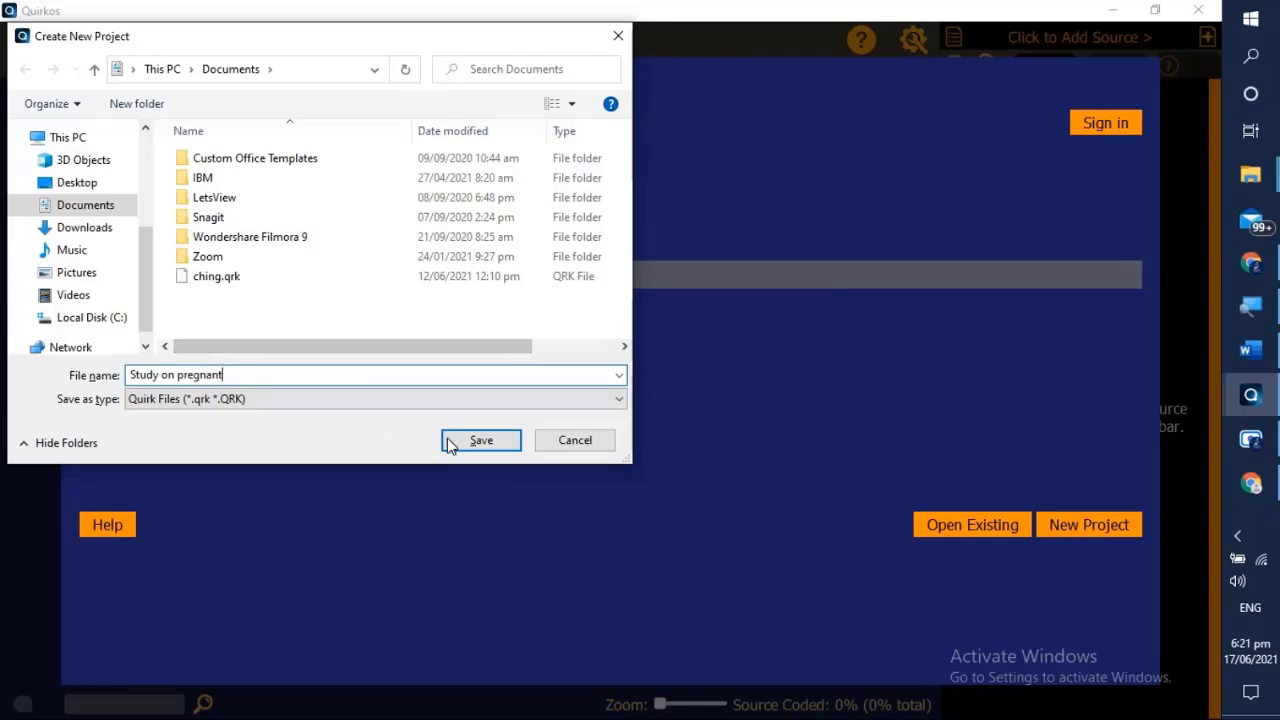
{"action": "left_click", "coordinate": [80, 186]}
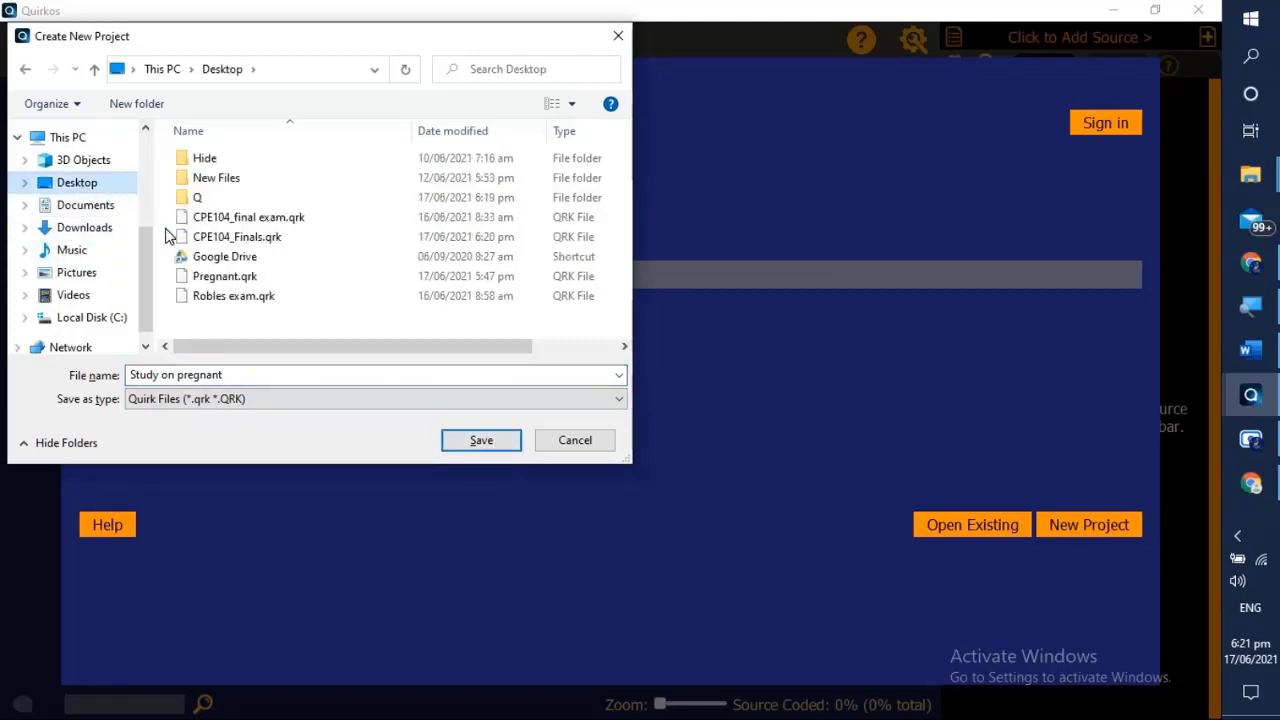
{"action": "left_click", "coordinate": [491, 448]}
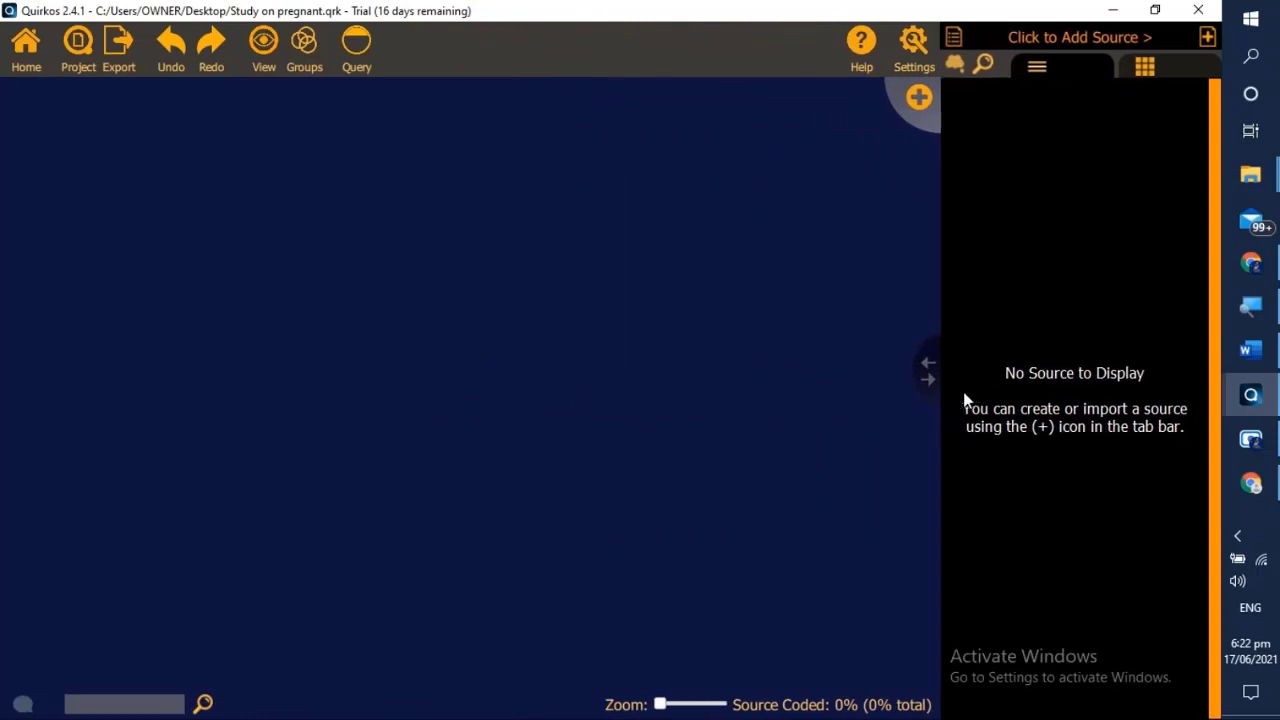
In the Word study document, select the phrase 'lived experiences' in question 1
{"action": "left_click", "coordinate": [1244, 349]}
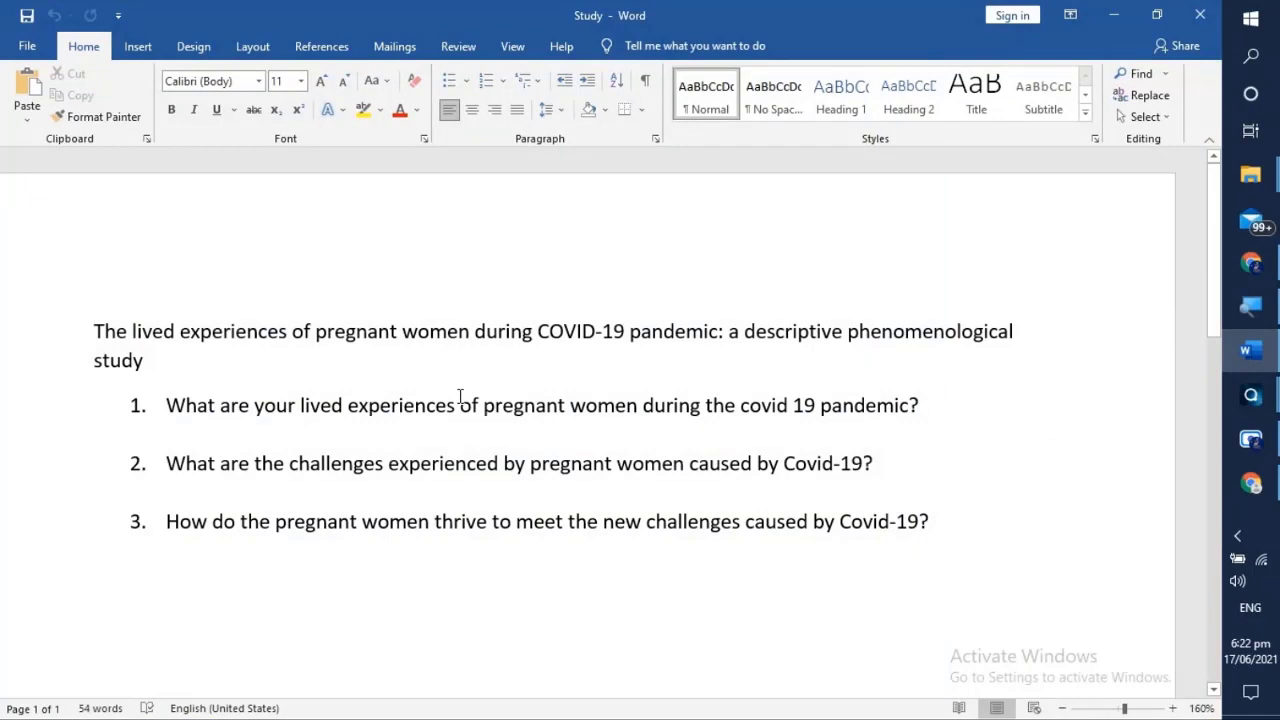
{"action": "left_click_drag", "start_coordinate": [134, 331], "coordinate": [262, 331]}
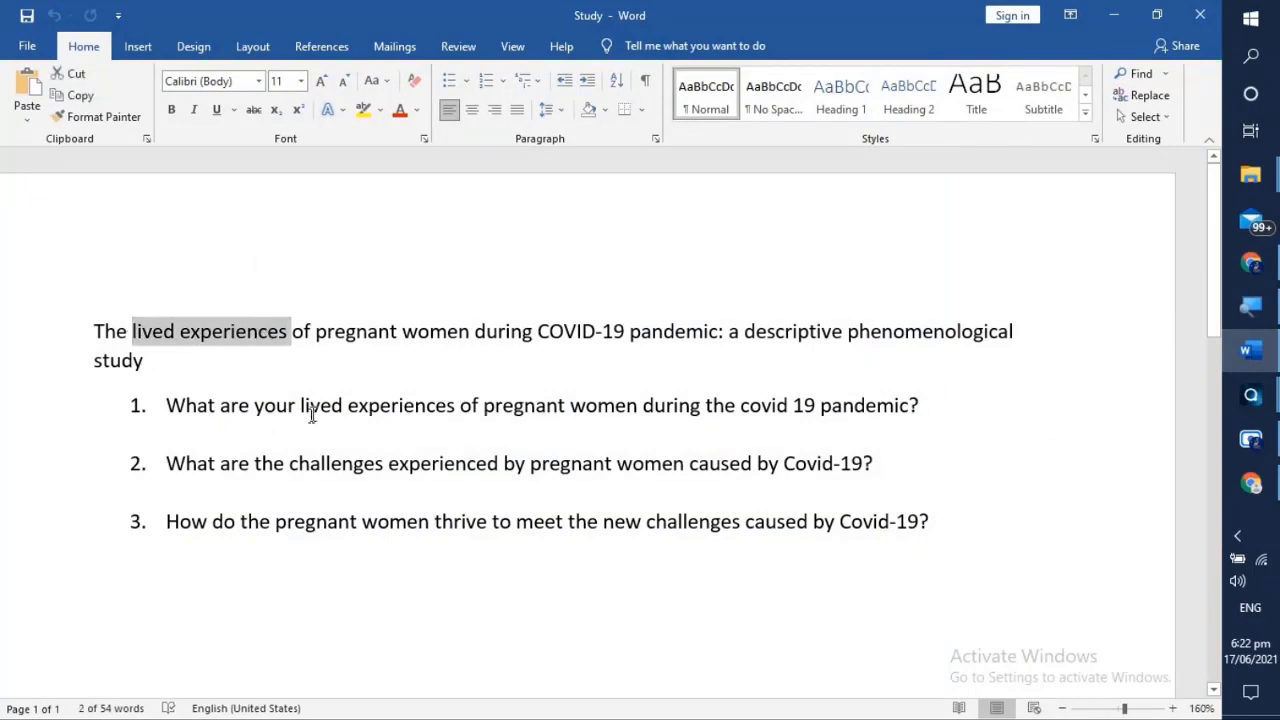
{"action": "left_click_drag", "start_coordinate": [301, 406], "coordinate": [422, 414]}
{"action": "key", "text": "ctrl+c"}
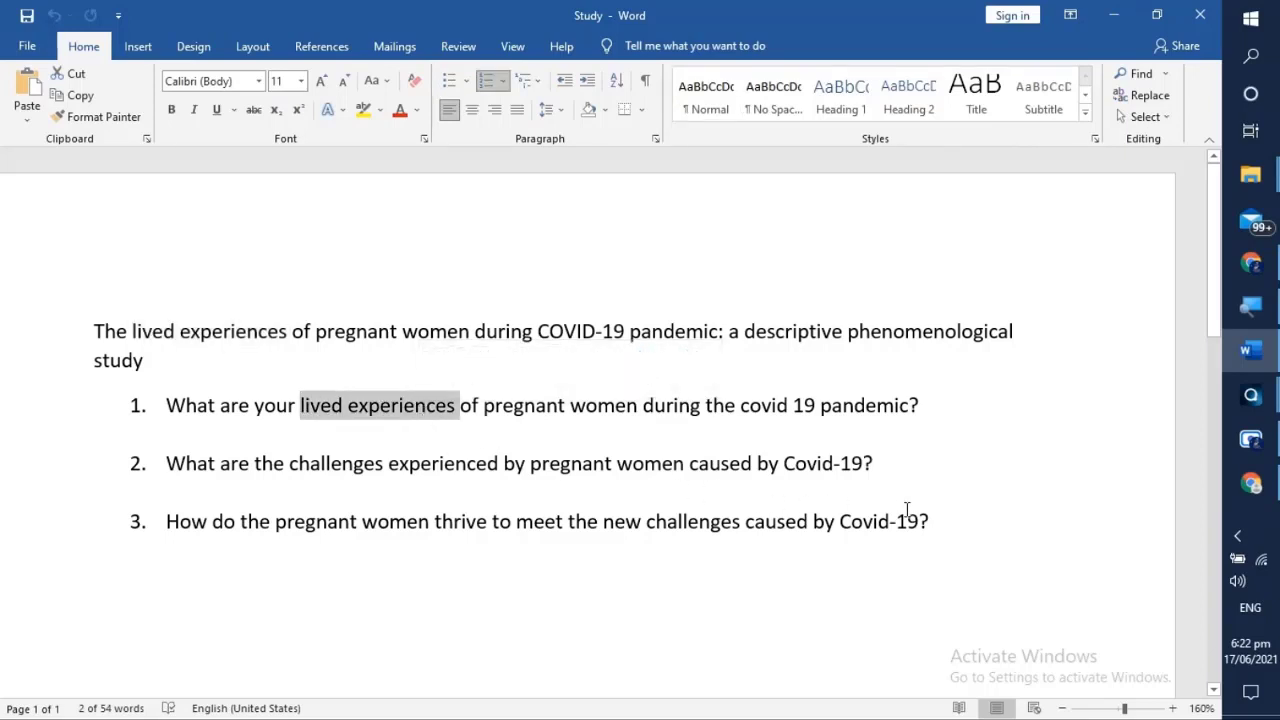
Add a blue (#00aaff) quirk titled 'lived experiences' and begin its description
{"action": "left_click", "coordinate": [1250, 395]}
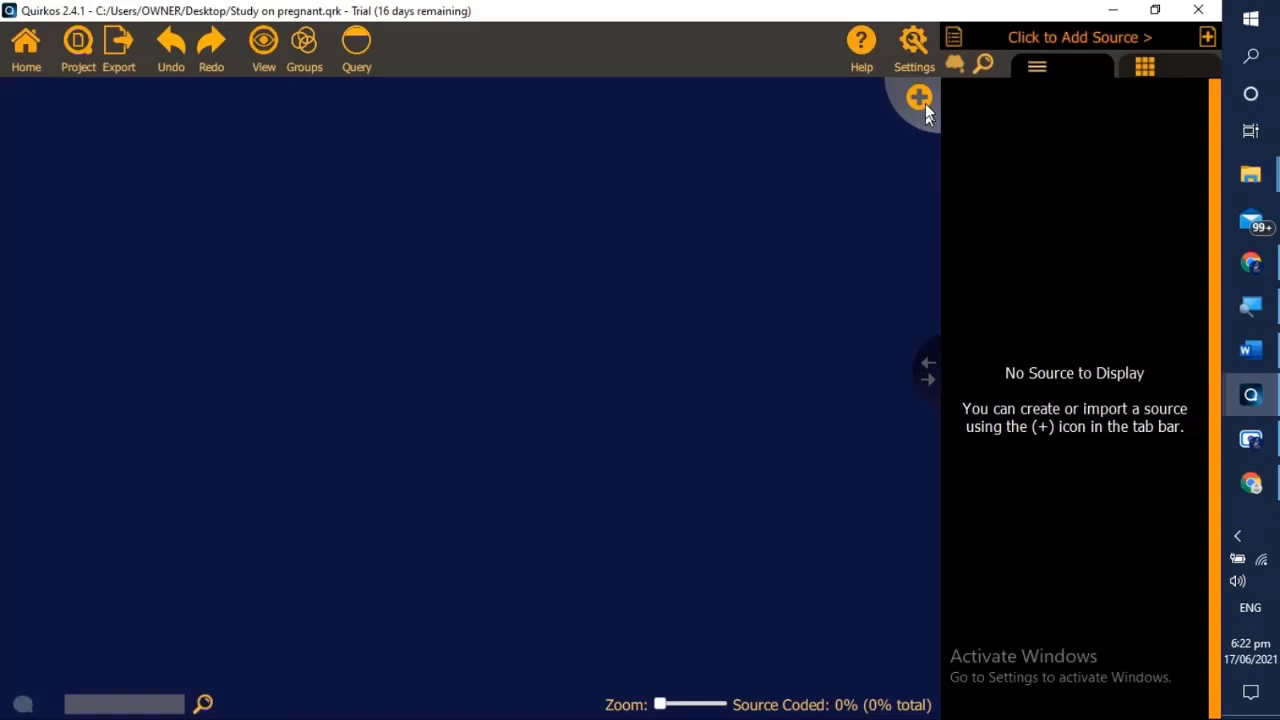
{"action": "left_click", "coordinate": [918, 97]}
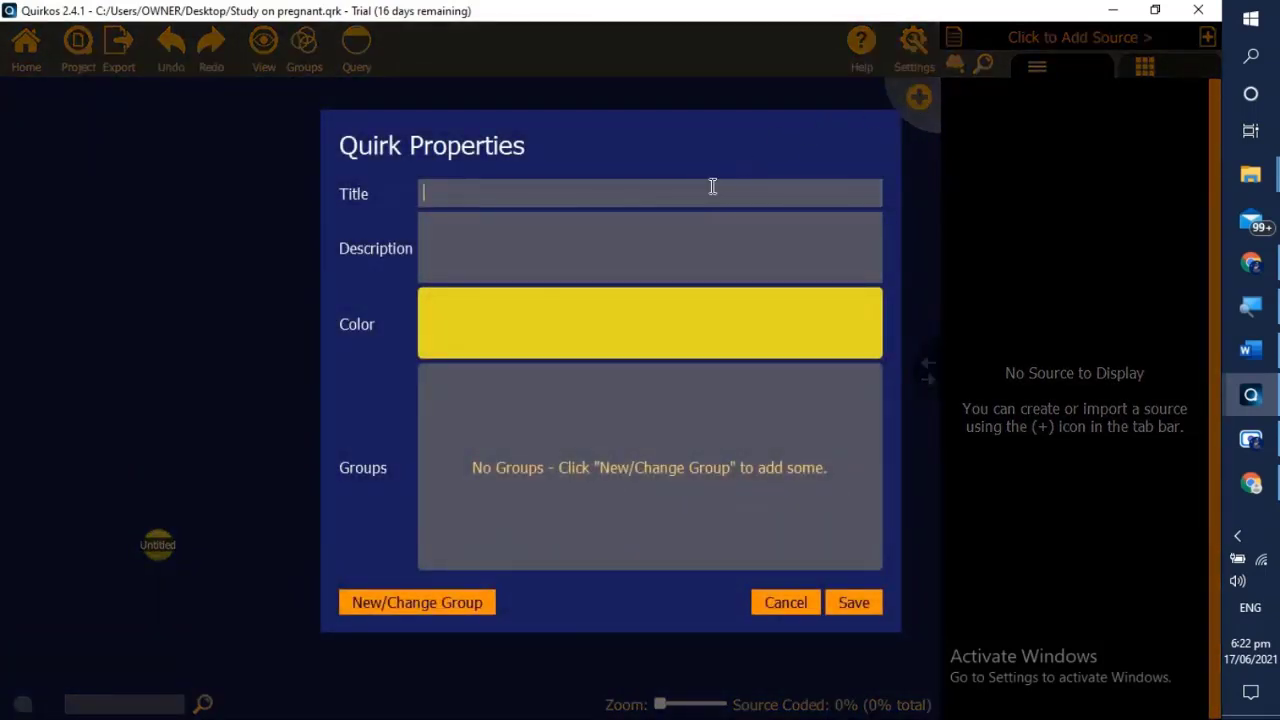
{"action": "key", "text": "ctrl+v"}
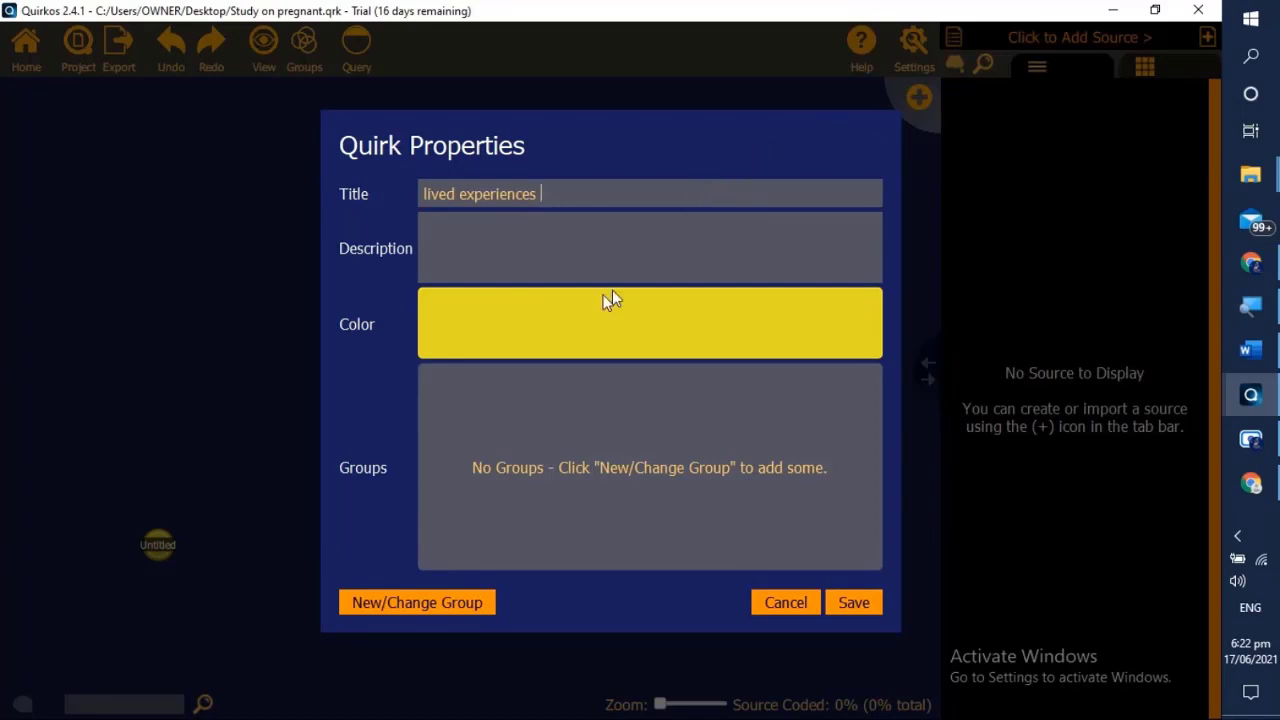
{"action": "left_click", "coordinate": [563, 326]}
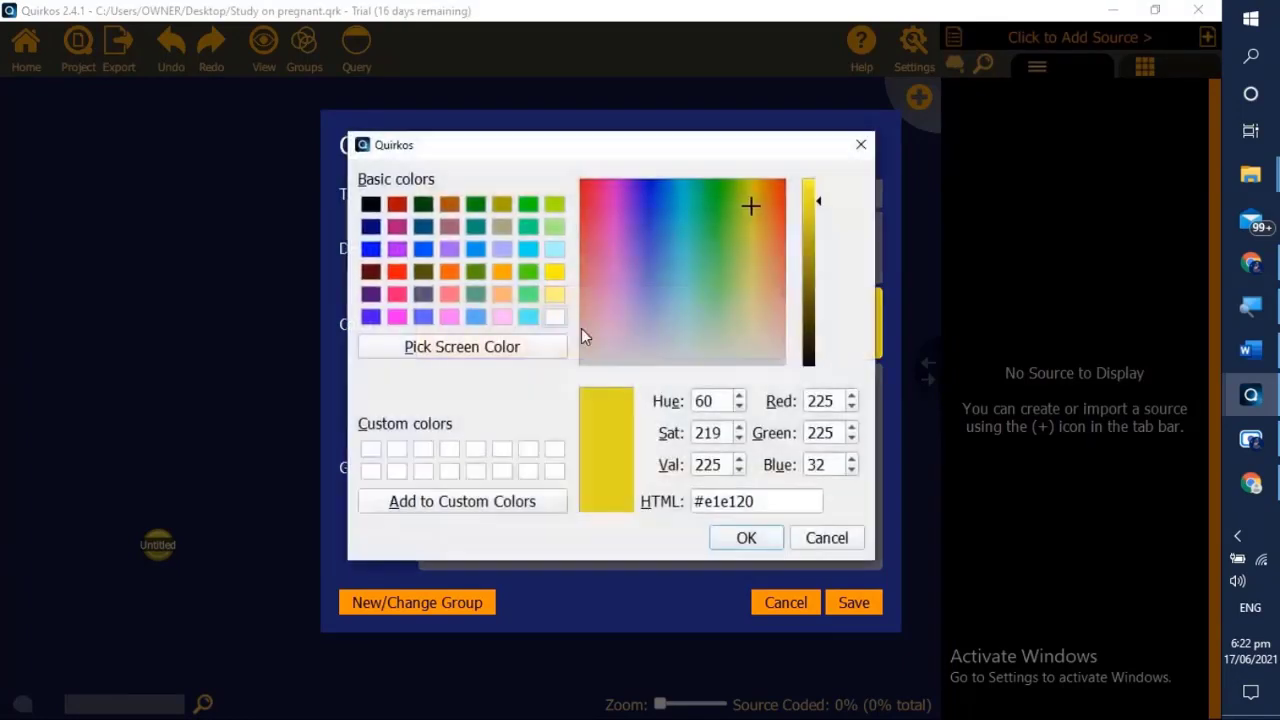
{"action": "left_click", "coordinate": [472, 250]}
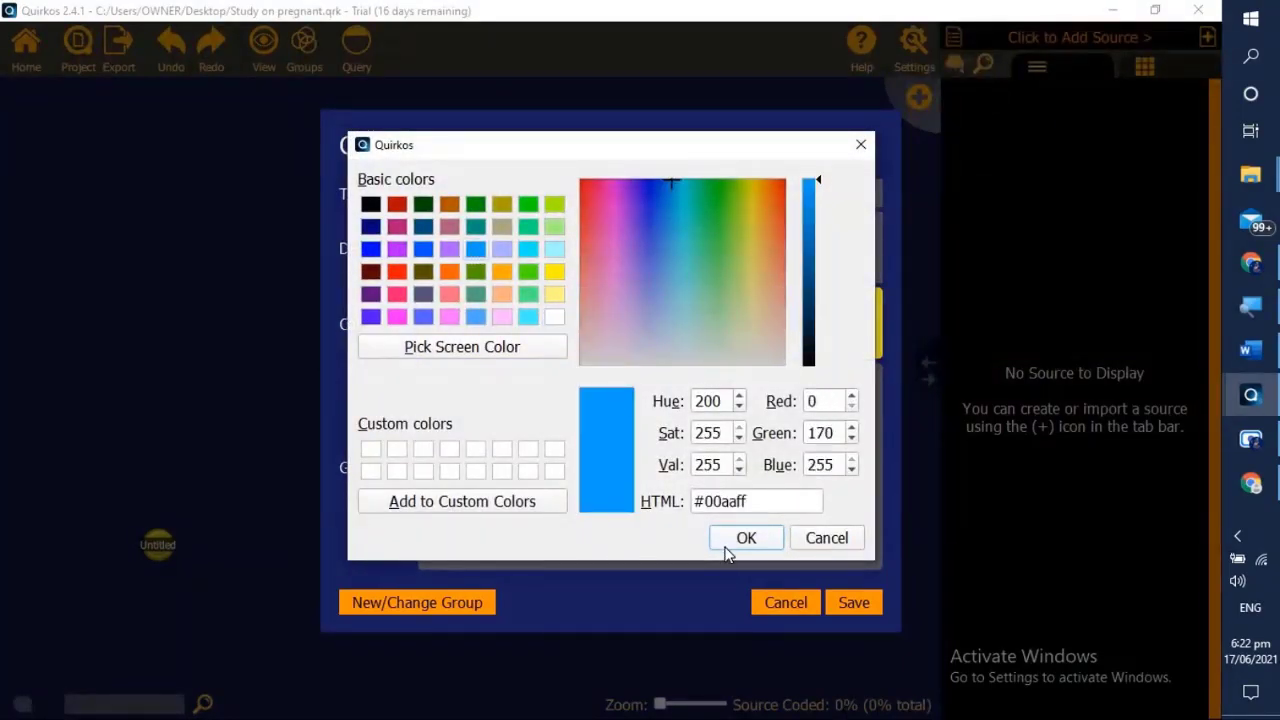
{"action": "left_click", "coordinate": [738, 538]}
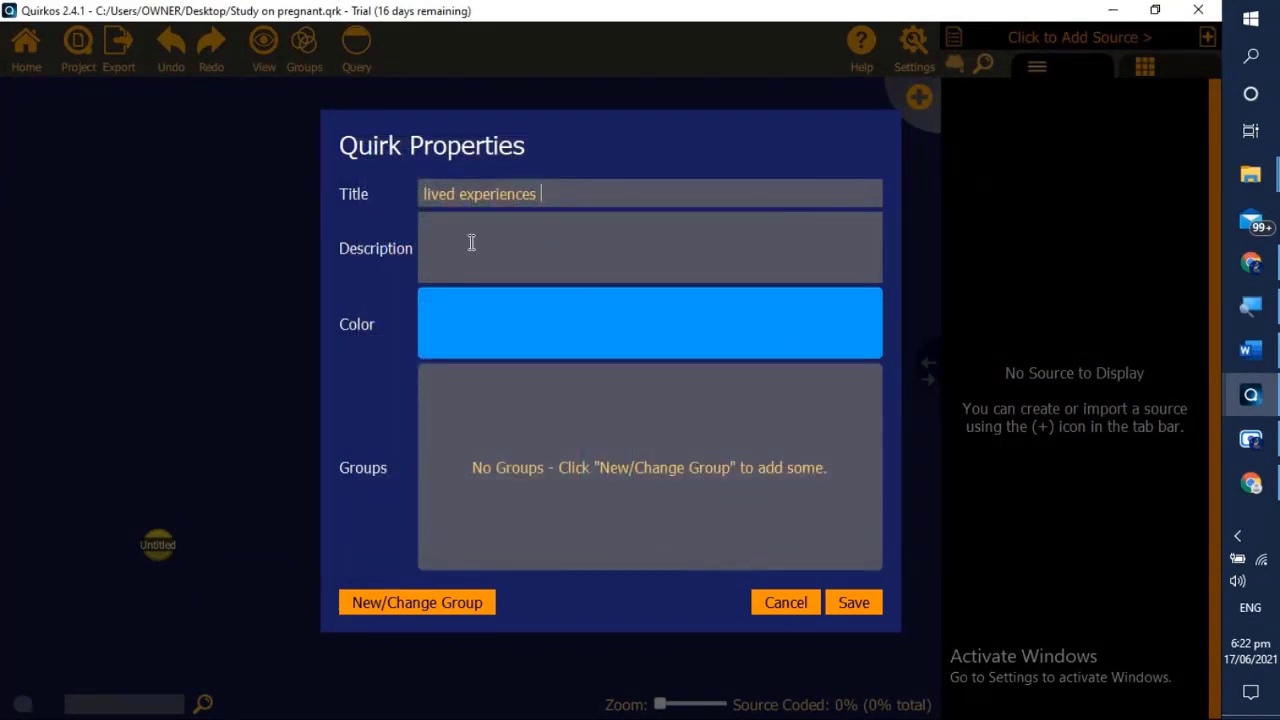
{"action": "left_click", "coordinate": [471, 242]}
{"action": "type", "text": "This re"}
{"action": "key", "text": "alt+Tab"}
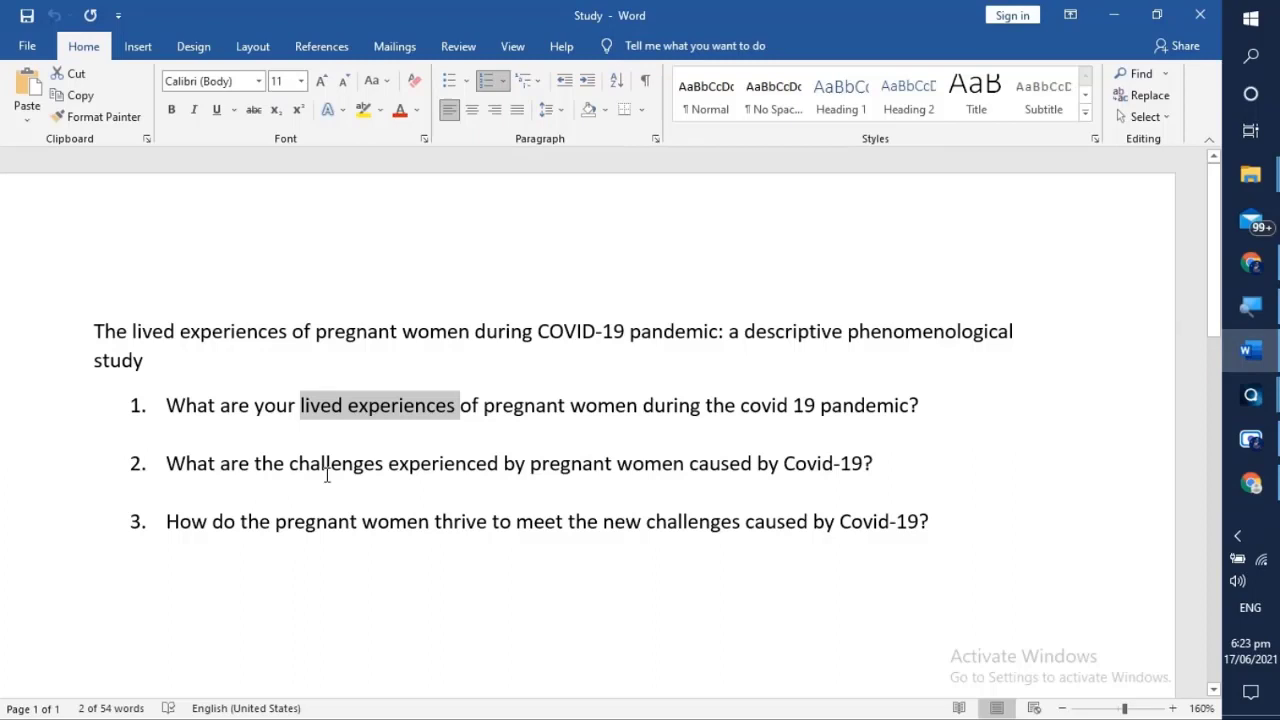
Add a quirk titled 'challenges experienced', described as hardships experienced by pregnant women
{"action": "left_click", "coordinate": [327, 465]}
{"action": "left_click_drag", "start_coordinate": [290, 465], "coordinate": [430, 475]}
{"action": "key", "text": "ctrl+c"}
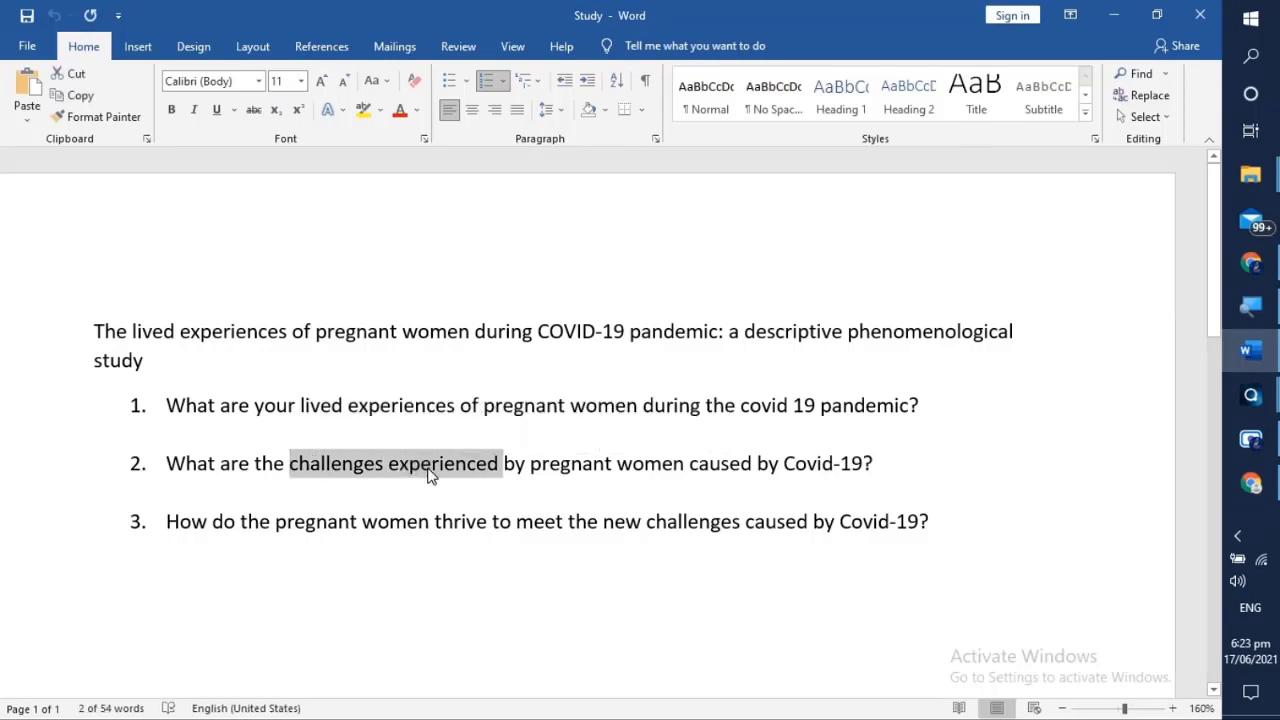
{"action": "left_click", "coordinate": [1258, 400]}
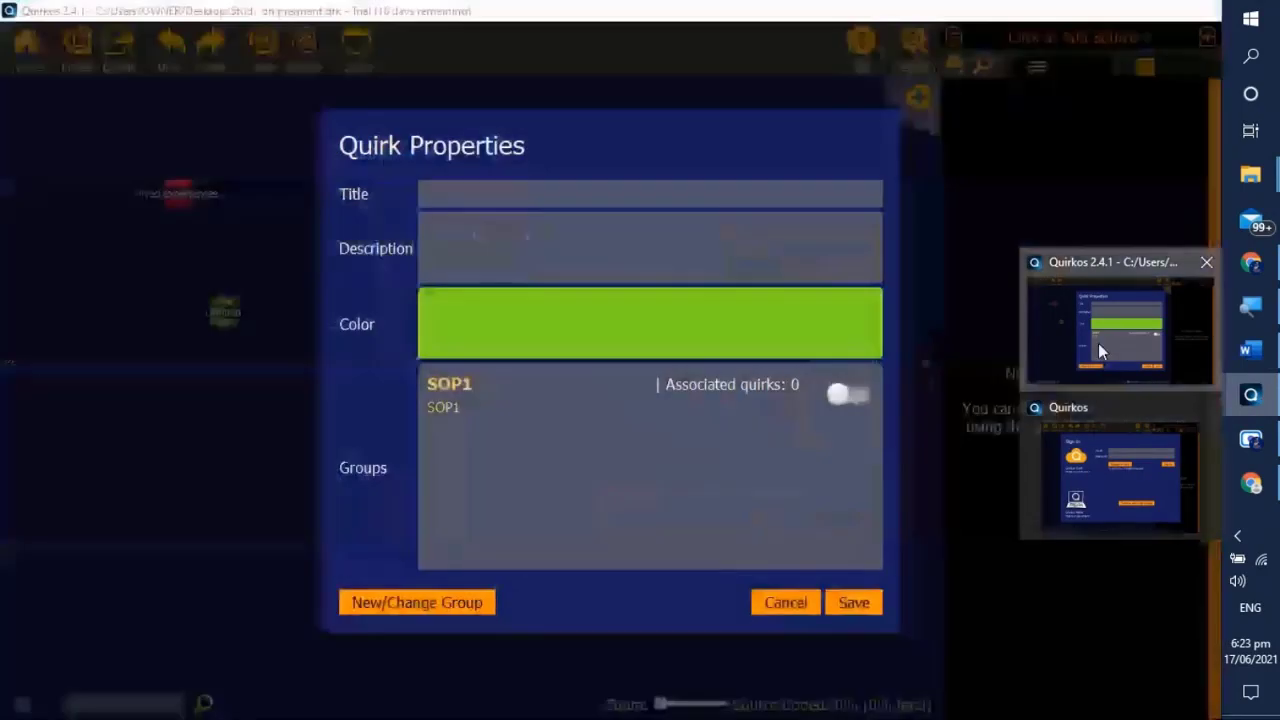
{"action": "left_click", "coordinate": [1098, 343]}
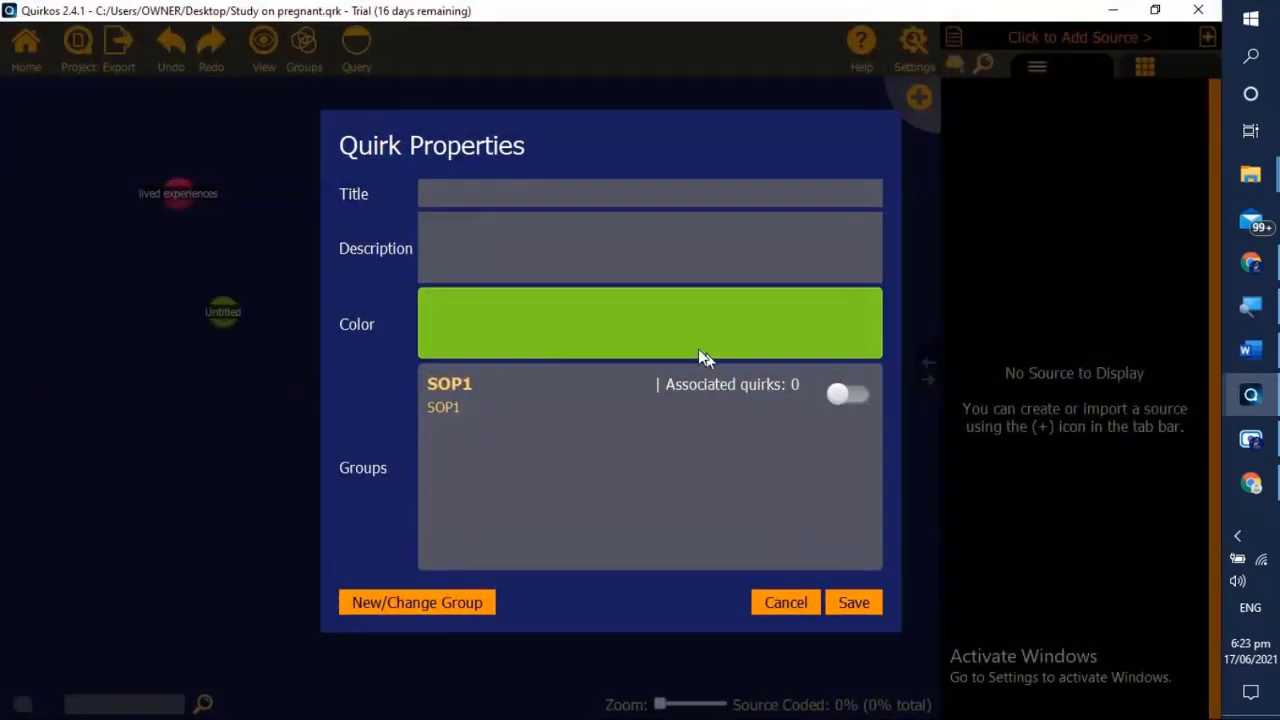
{"action": "key", "text": "ctrl+v"}
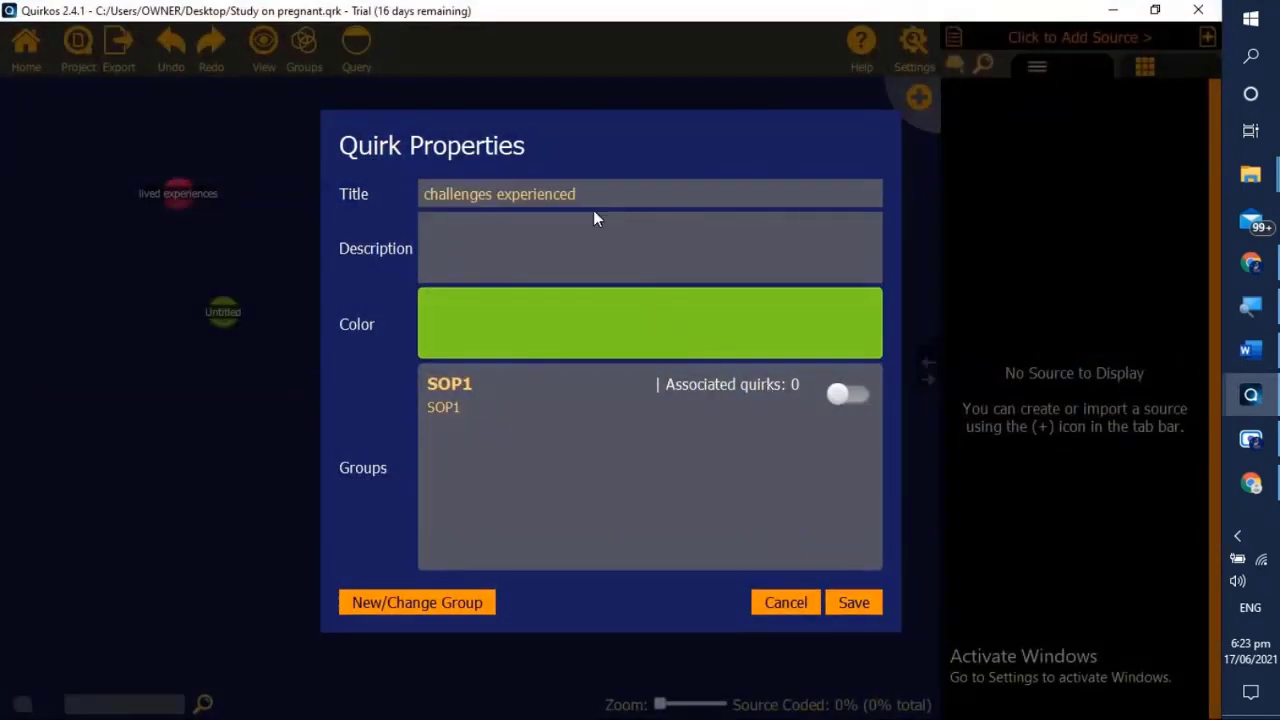
{"action": "left_click", "coordinate": [552, 240]}
{"action": "type", "text": "These are the hardships experienced by pr"}
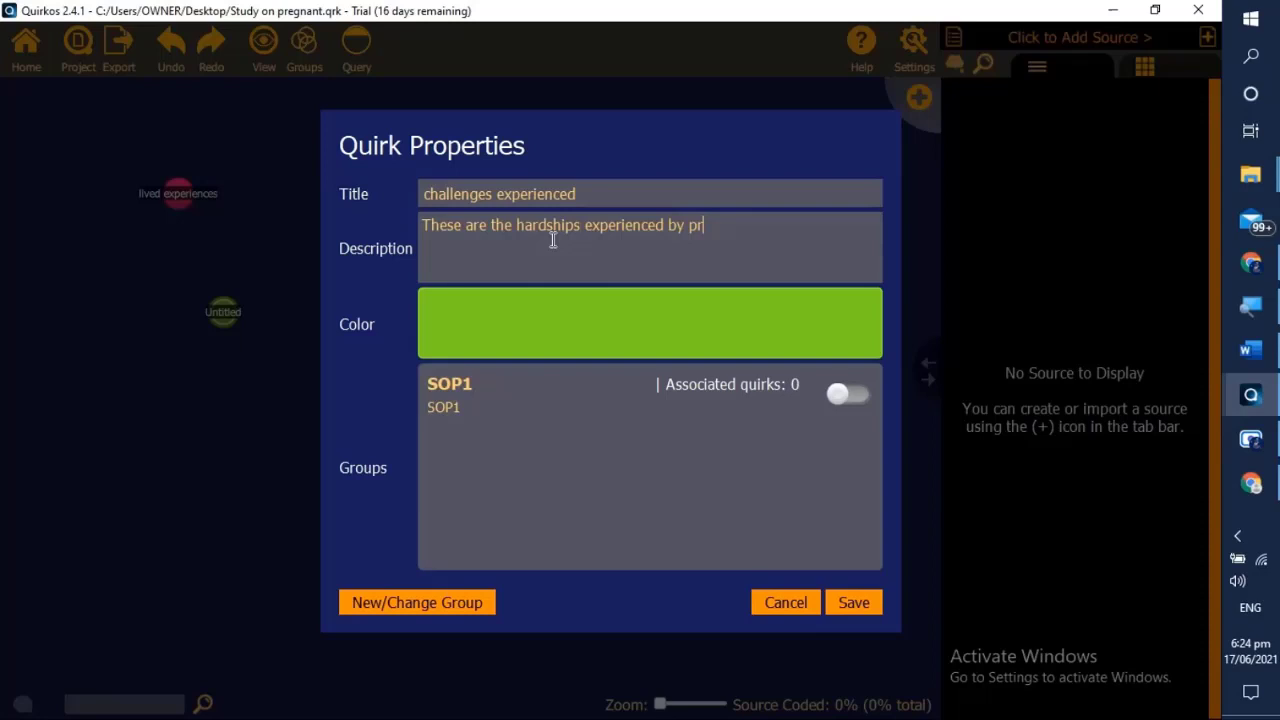
{"action": "type", "text": "granegnant women."}
Colour the challenges experienced quirk bright green (#55ff00) and start a new group
{"action": "left_click", "coordinate": [549, 305]}
{"action": "left_click", "coordinate": [528, 272]}
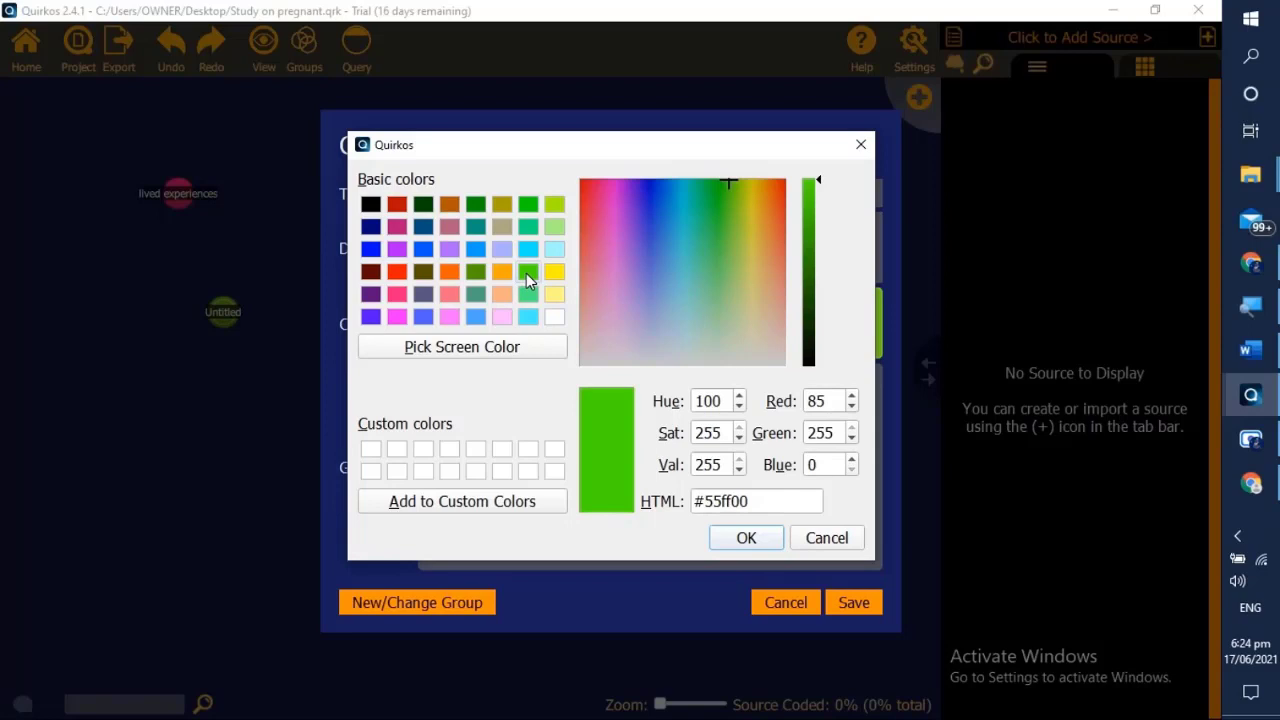
{"action": "left_click", "coordinate": [749, 536]}
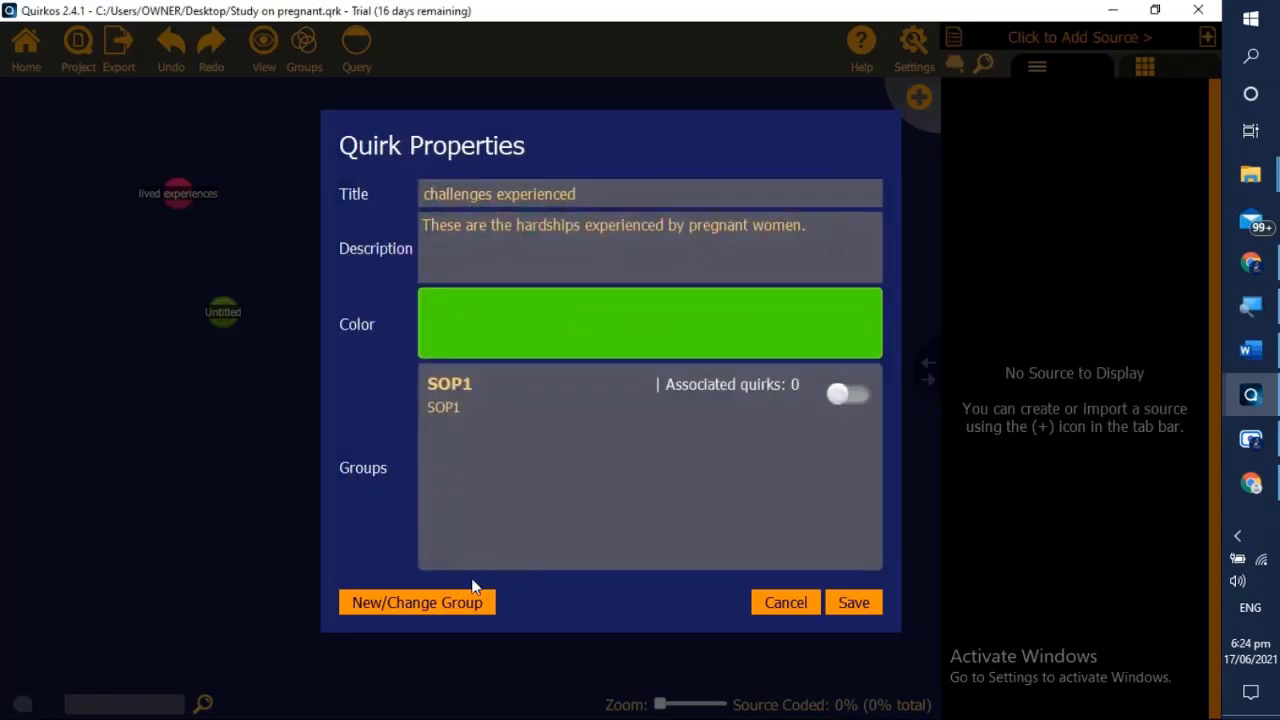
{"action": "left_click", "coordinate": [445, 605]}
{"action": "left_click", "coordinate": [445, 218]}
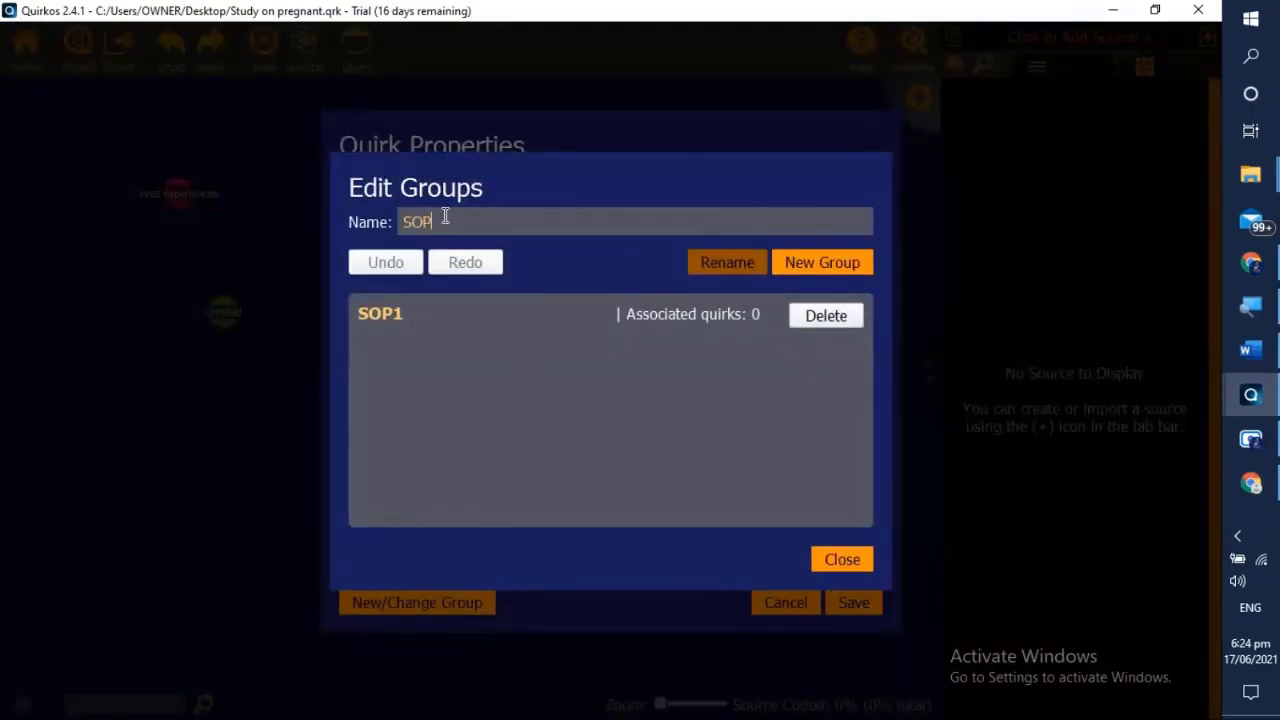
Create group 'SOP 2', assign challenges experienced to it, and save the quirk
{"action": "type", "text": "SOP 2"}
{"action": "left_click", "coordinate": [821, 263]}
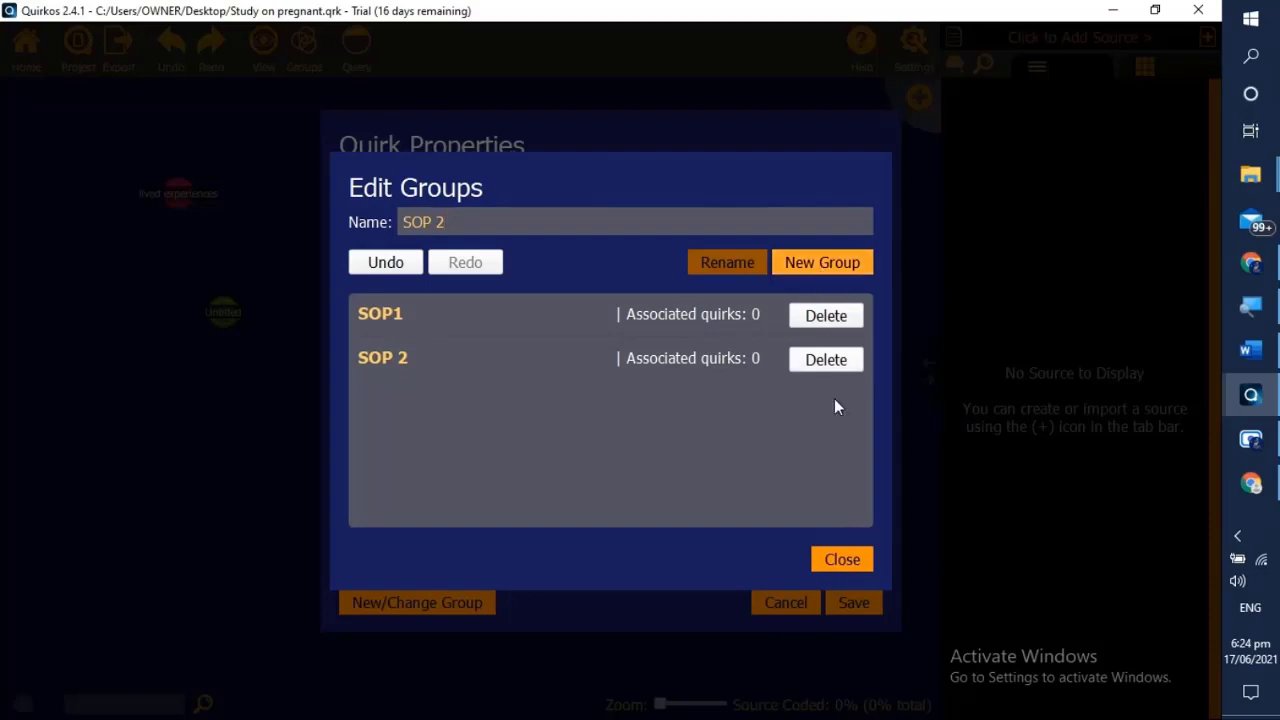
{"action": "left_click", "coordinate": [842, 557]}
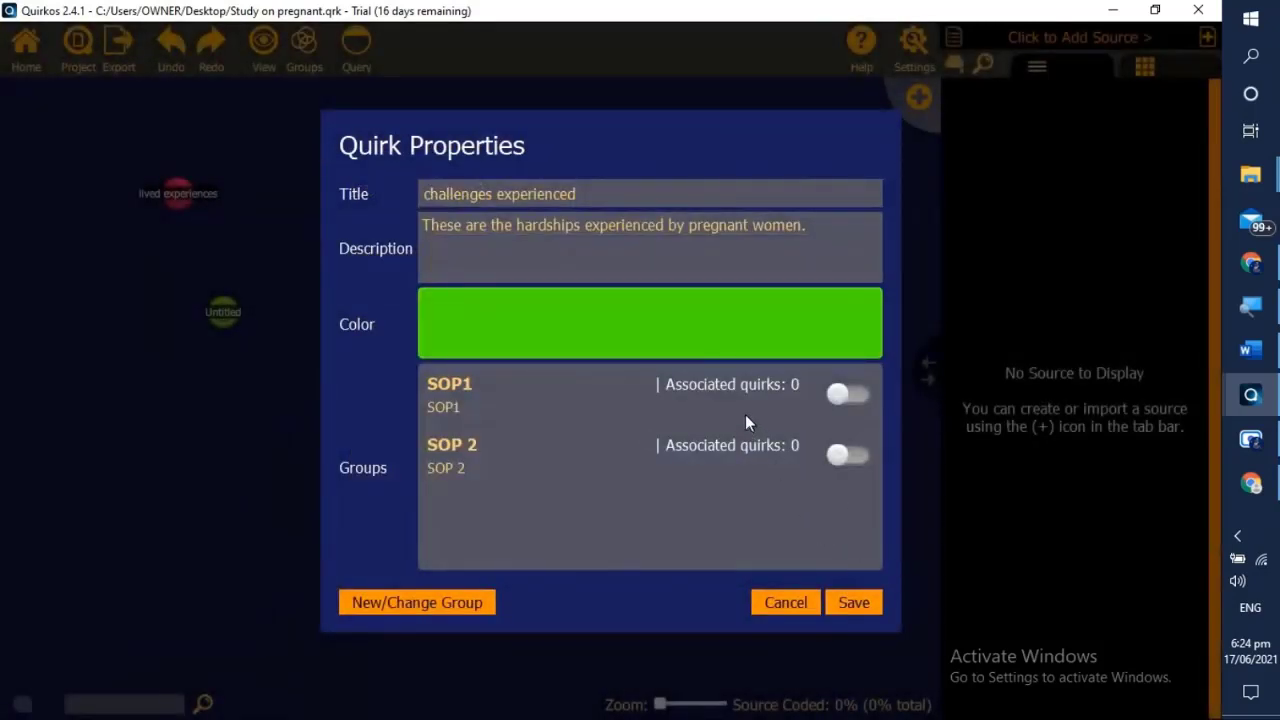
{"action": "left_click", "coordinate": [858, 458]}
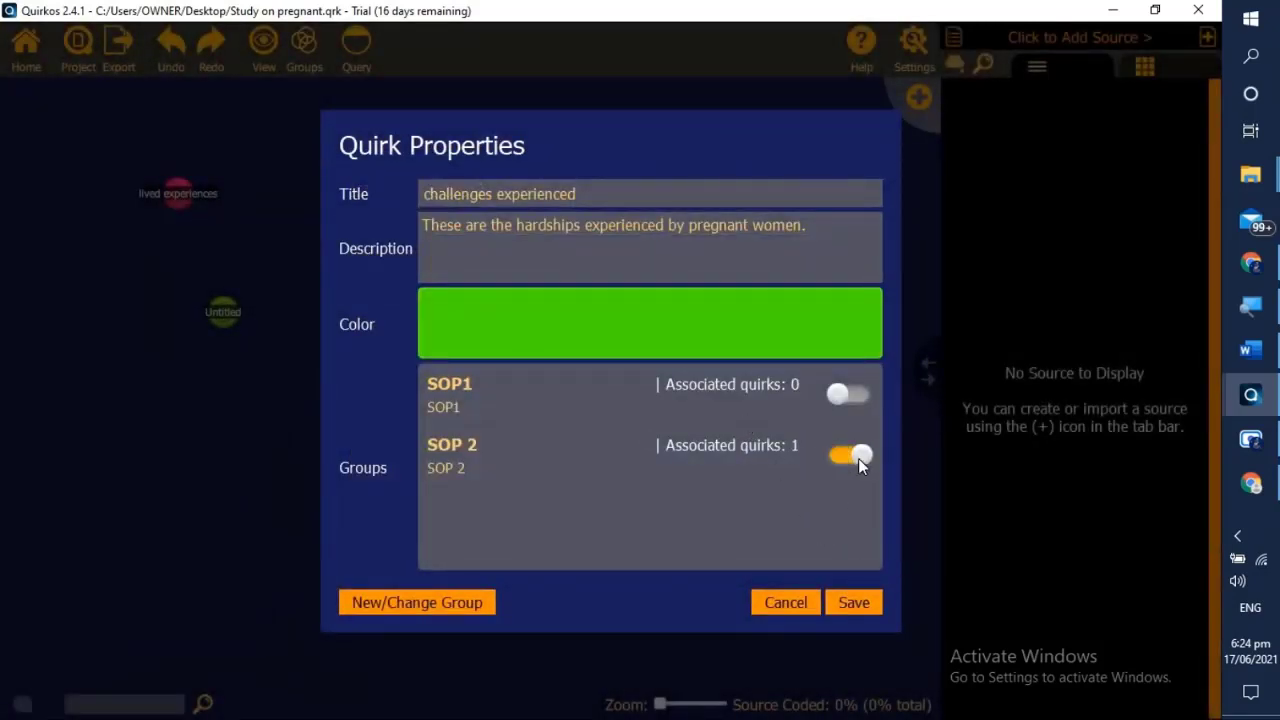
{"action": "left_click", "coordinate": [858, 602]}
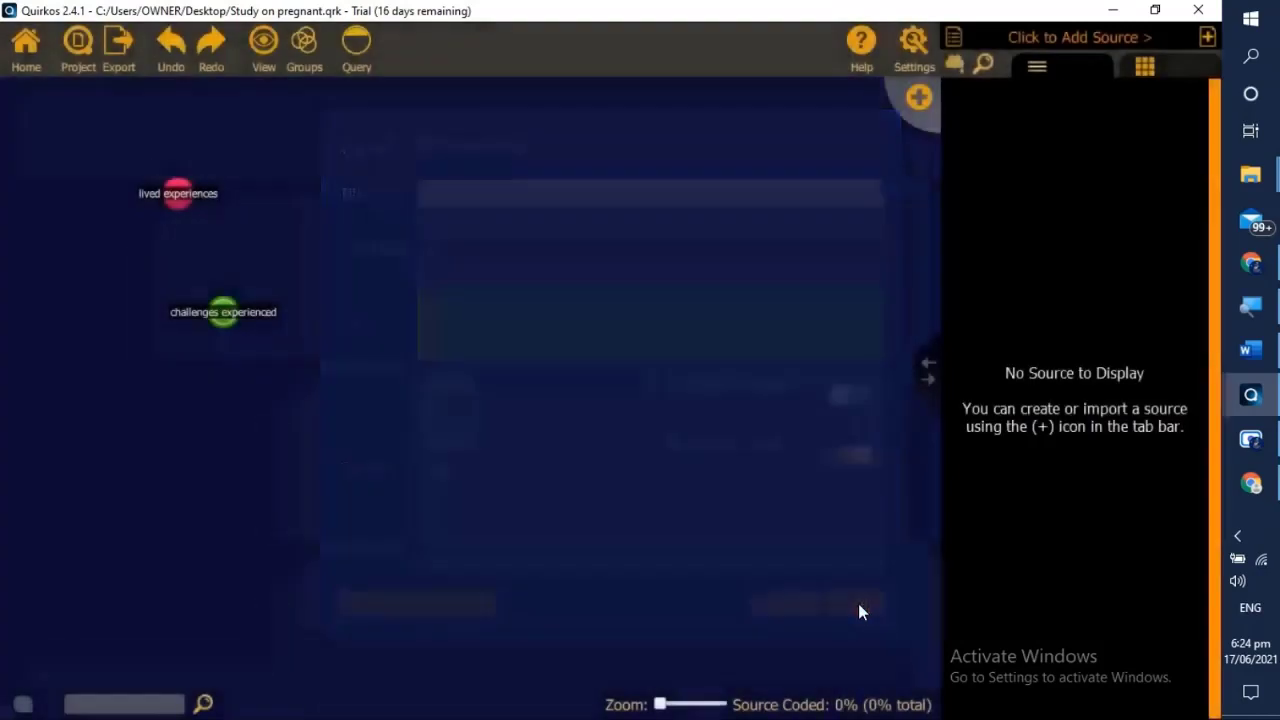
Assign lived experiences to group SOP1 and place challenges experienced beside it
{"action": "right_click", "coordinate": [171, 201]}
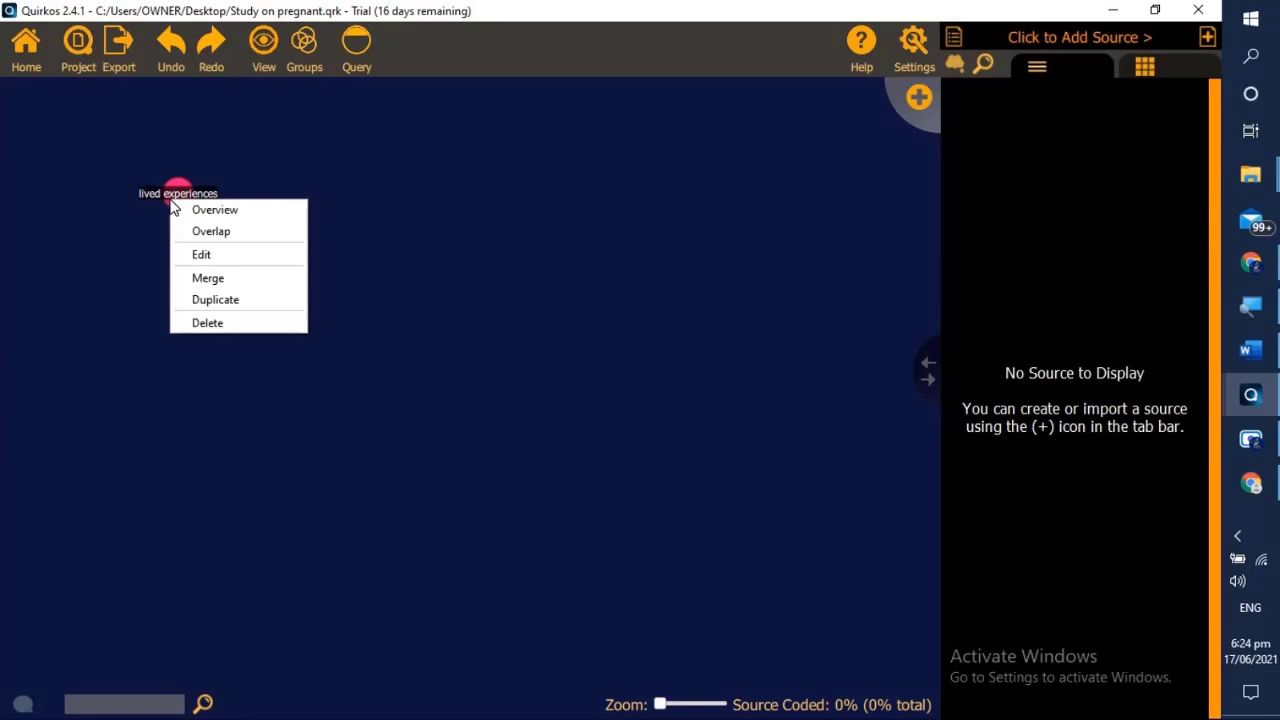
{"action": "left_click", "coordinate": [201, 254]}
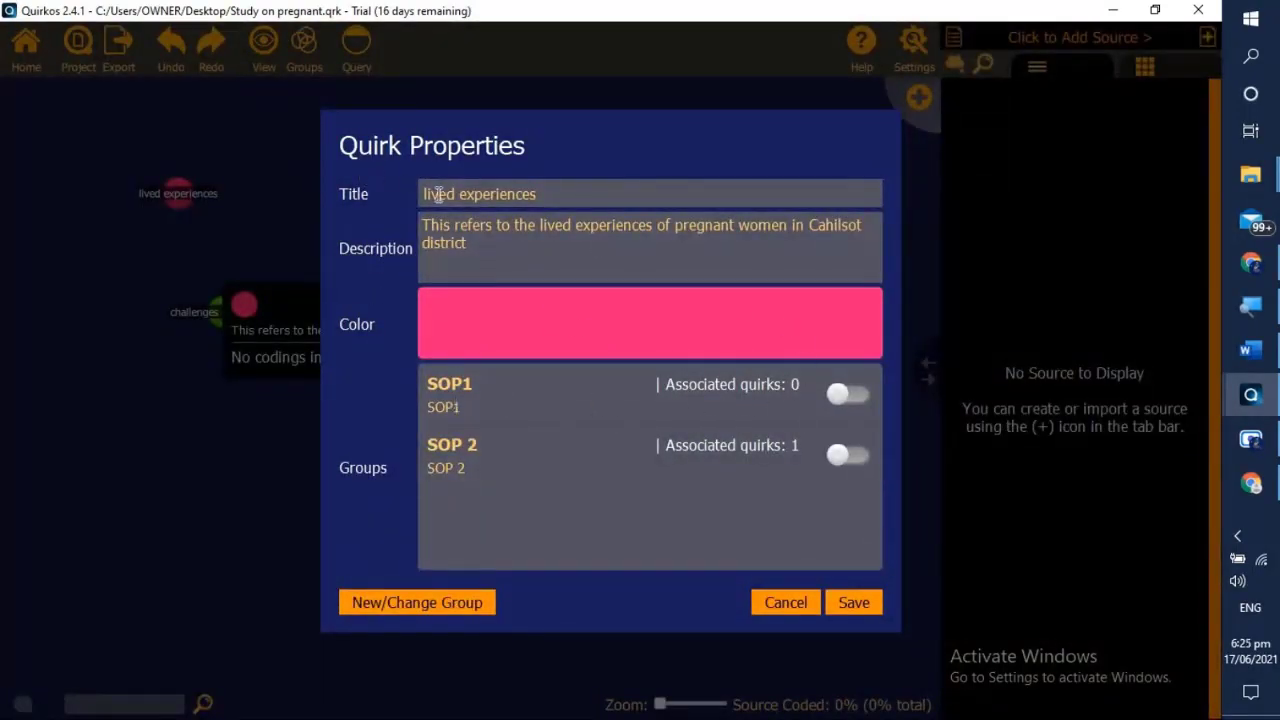
{"action": "left_click", "coordinate": [857, 396]}
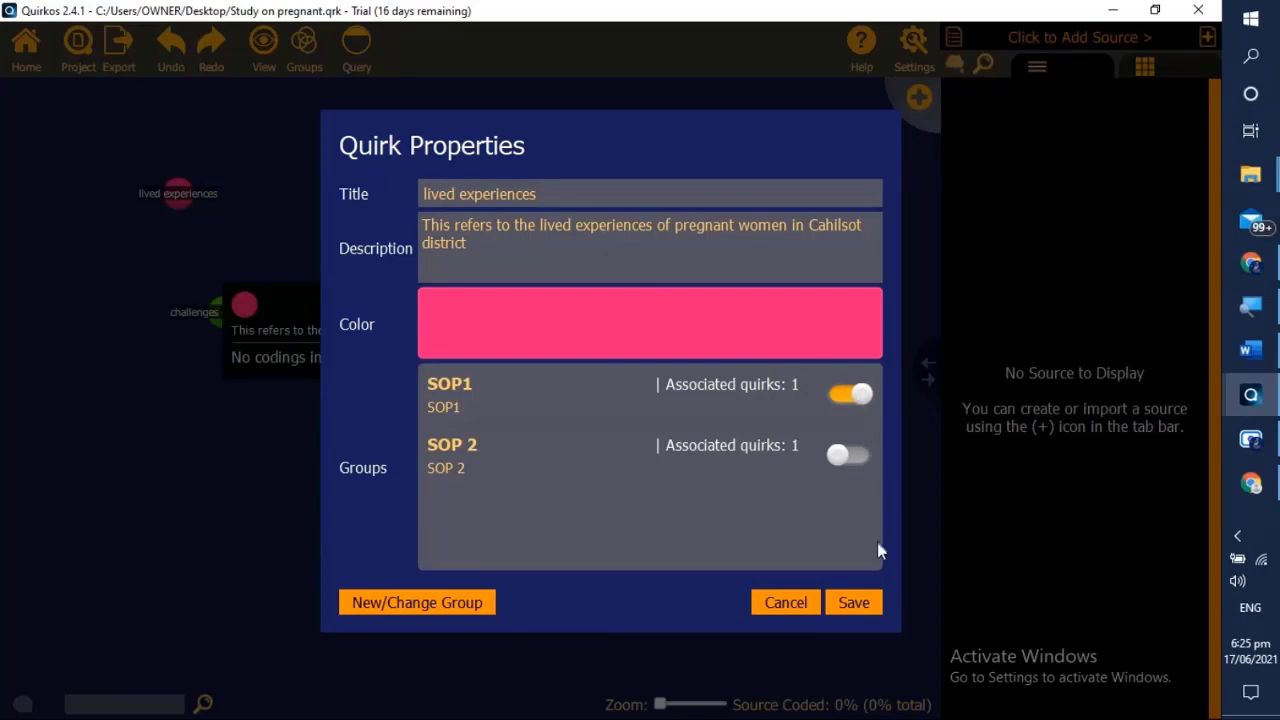
{"action": "left_click", "coordinate": [868, 602]}
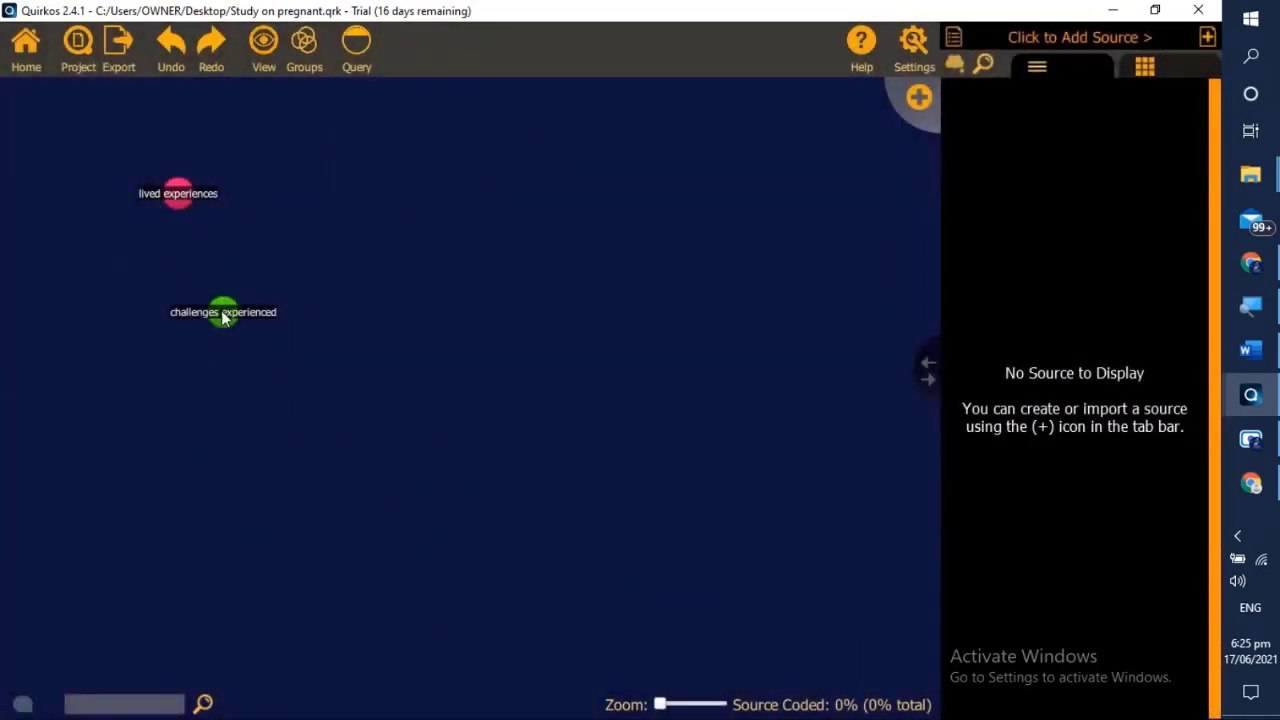
{"action": "left_click_drag", "start_coordinate": [230, 318], "coordinate": [338, 198]}
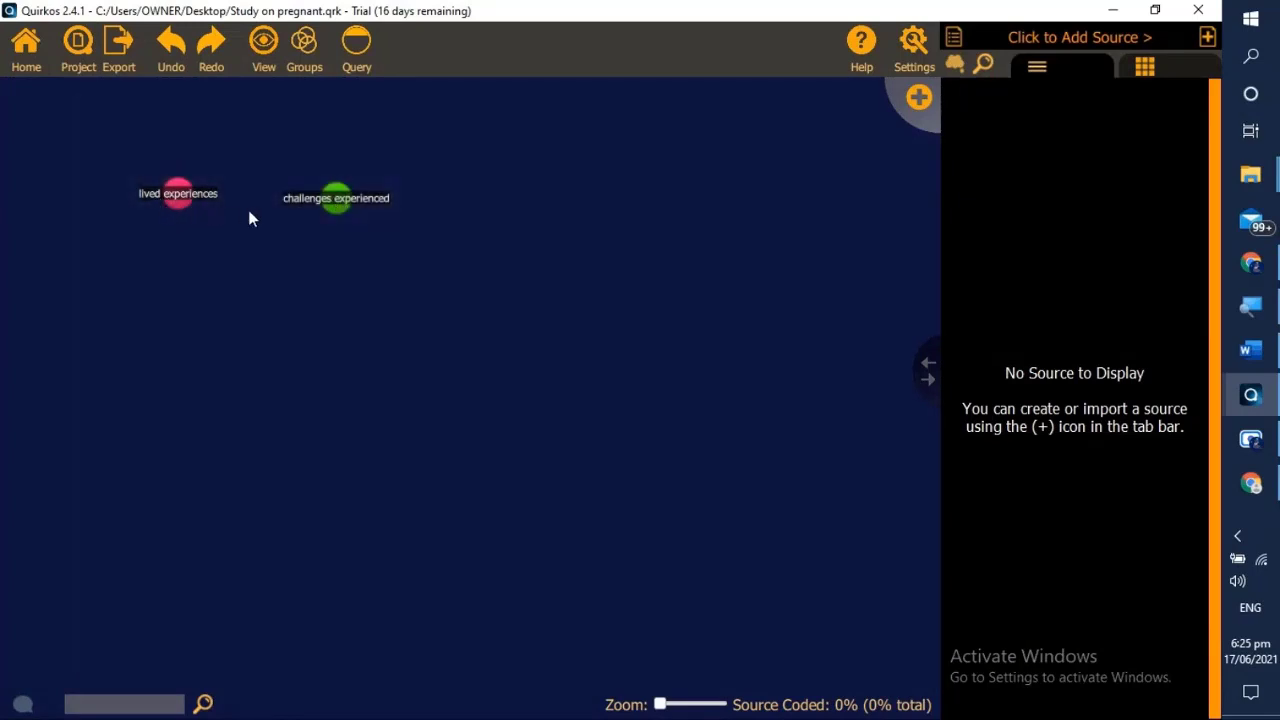
Add a quirk 'thrive to meet the pandemic' described as coping strategies for Covid-19 challenges
{"action": "left_click", "coordinate": [1256, 362]}
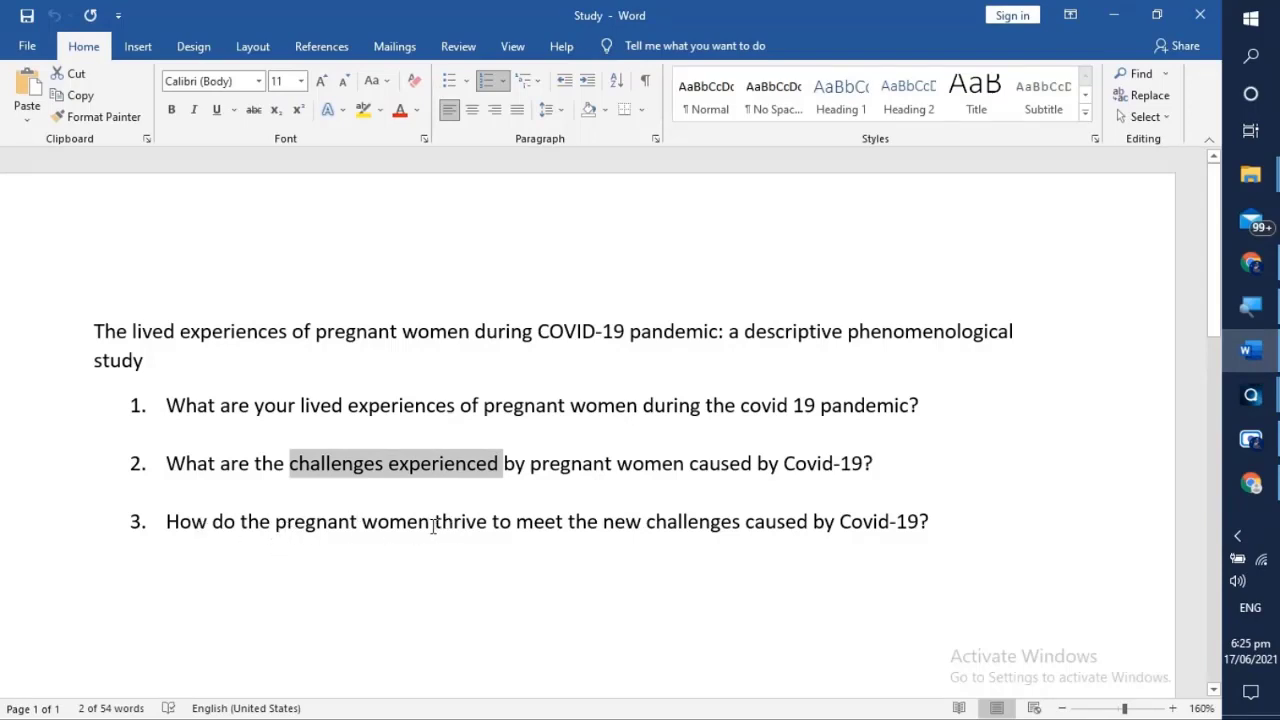
{"action": "left_click_drag", "start_coordinate": [434, 521], "coordinate": [548, 527]}
{"action": "key", "text": "ctrl+c"}
{"action": "left_click", "coordinate": [1251, 395]}
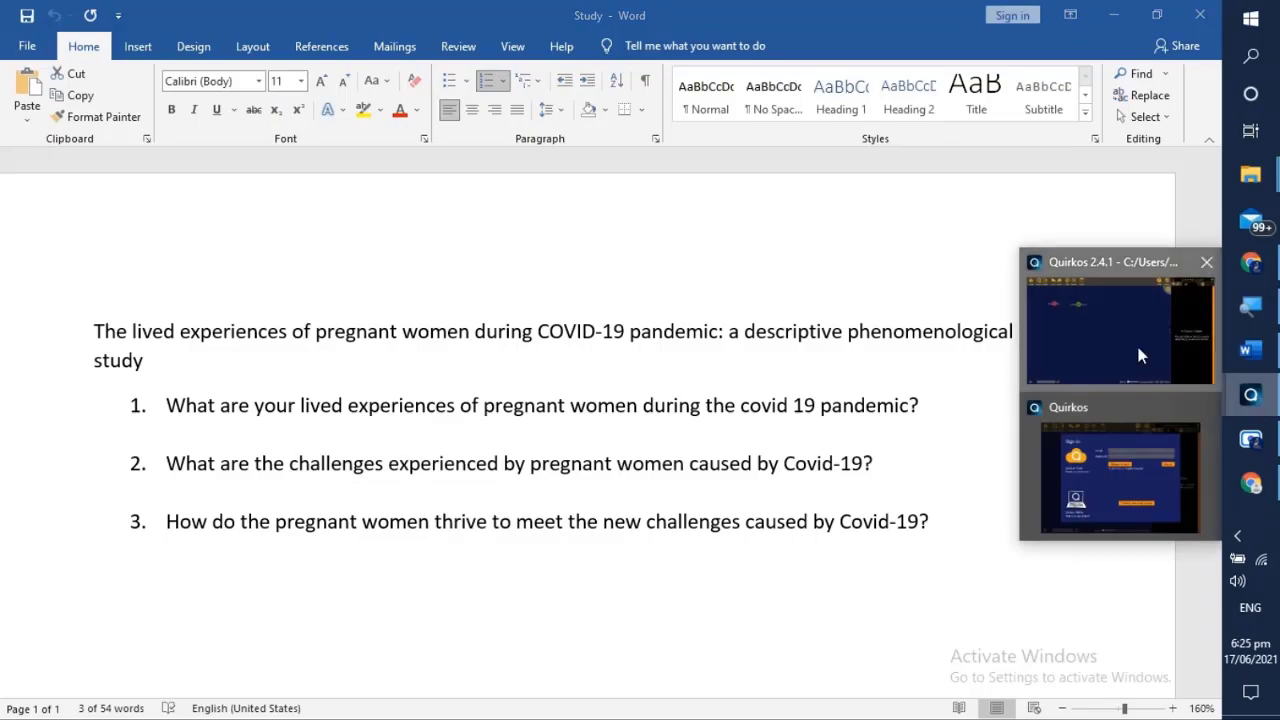
{"action": "left_click", "coordinate": [1138, 355]}
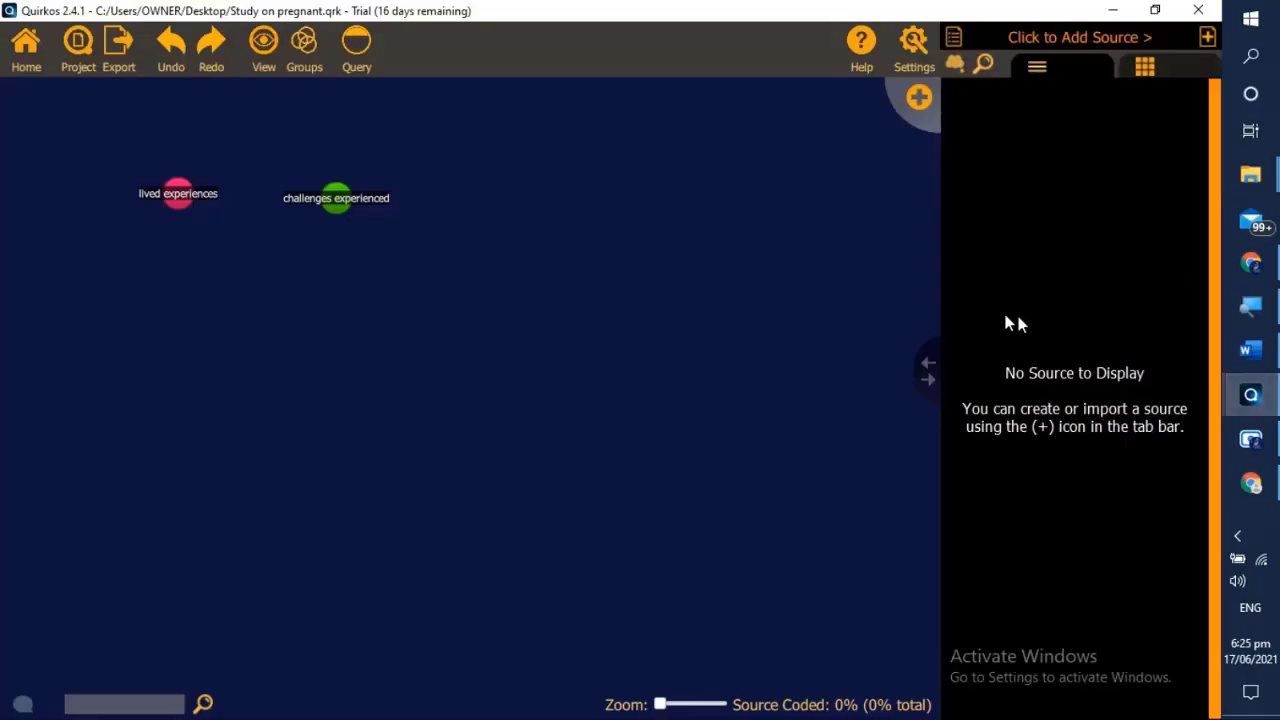
{"action": "left_click", "coordinate": [918, 99]}
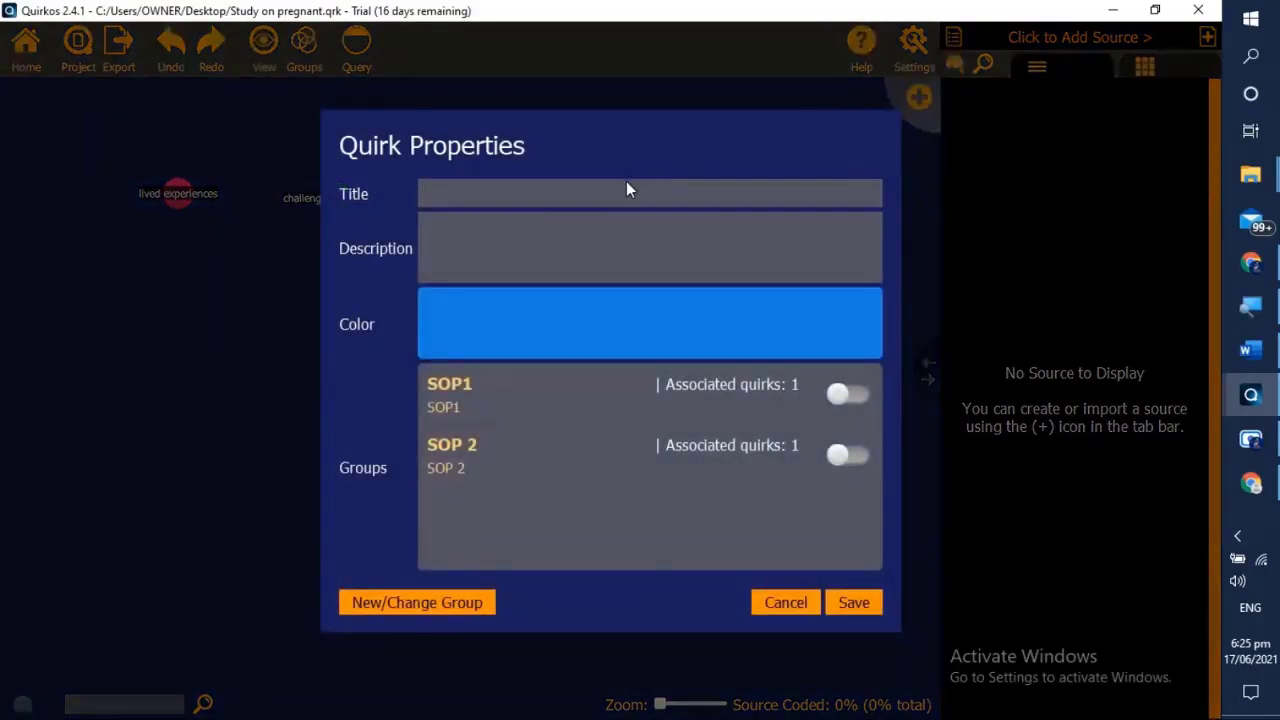
{"action": "key", "text": "ctrl+v"}
{"action": "type", "text": "the pandemic"}
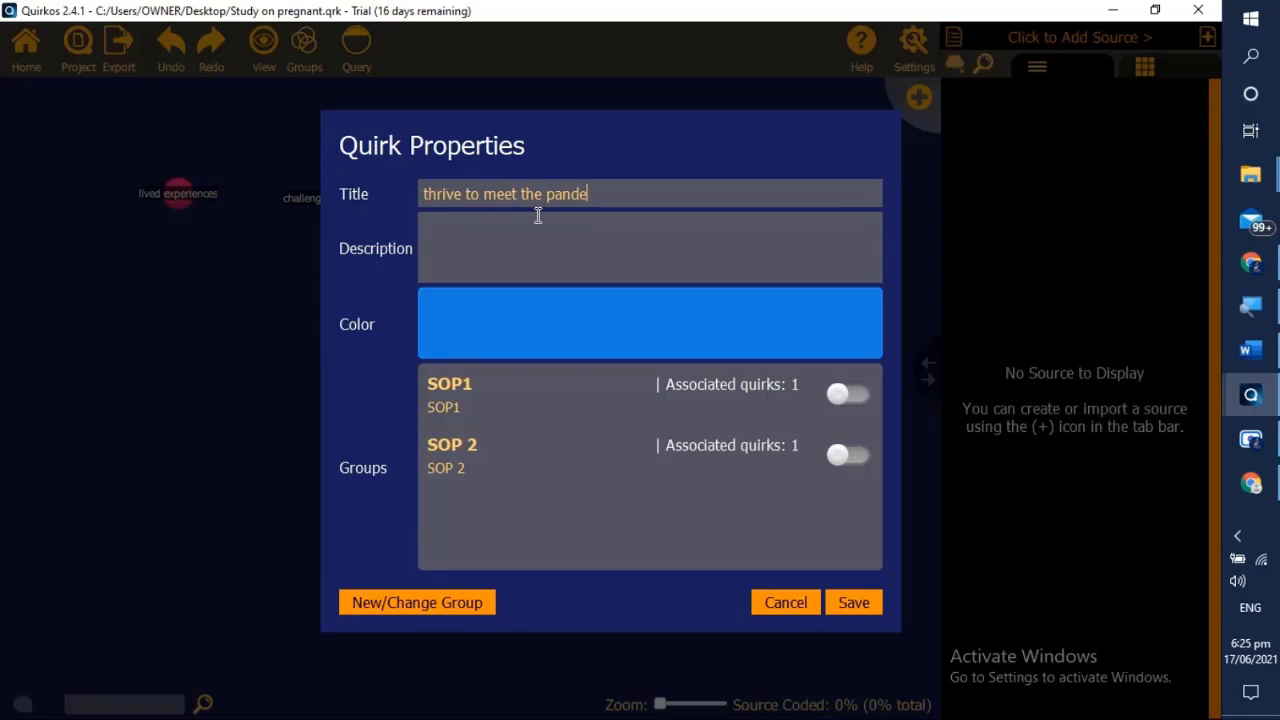
{"action": "left_click", "coordinate": [549, 234]}
{"action": "type", "text": "These are the coping strategies to face the challenges of Covid-19"}
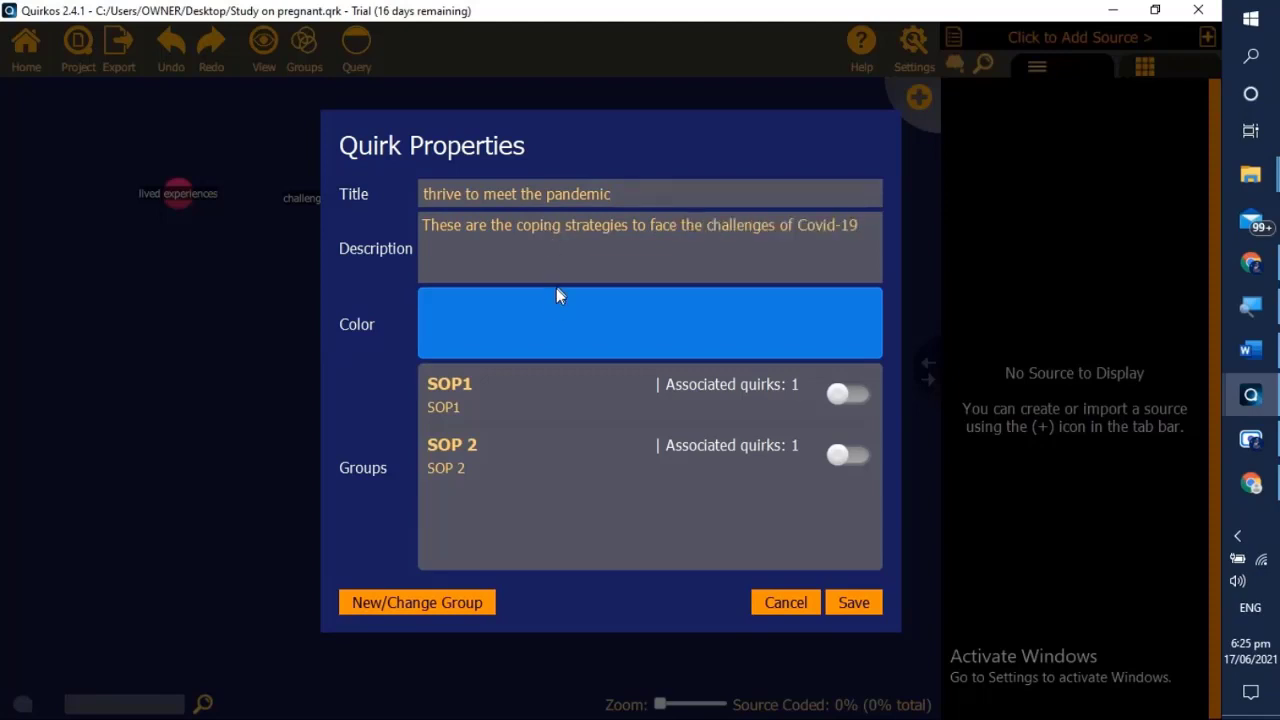
Colour the quirk dark red, create group 'SOP 3', assign it, and save
{"action": "left_click", "coordinate": [545, 318]}
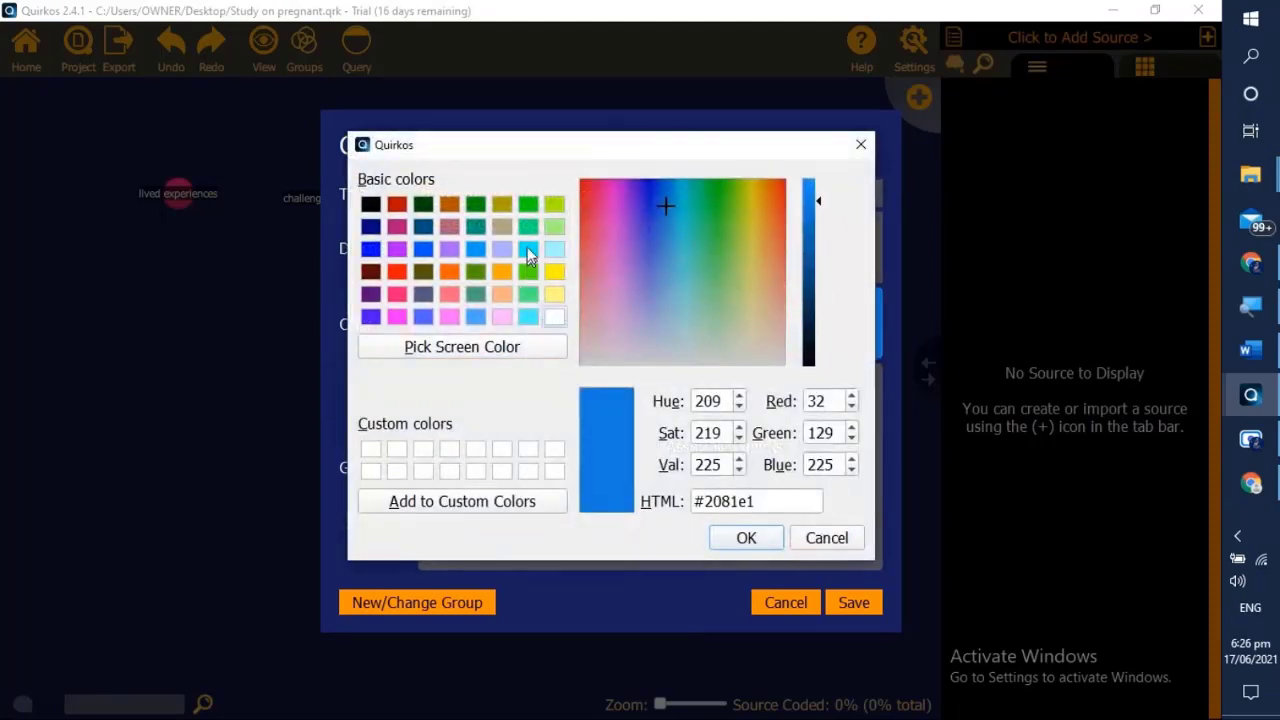
{"action": "left_click", "coordinate": [397, 204]}
{"action": "left_click", "coordinate": [746, 538]}
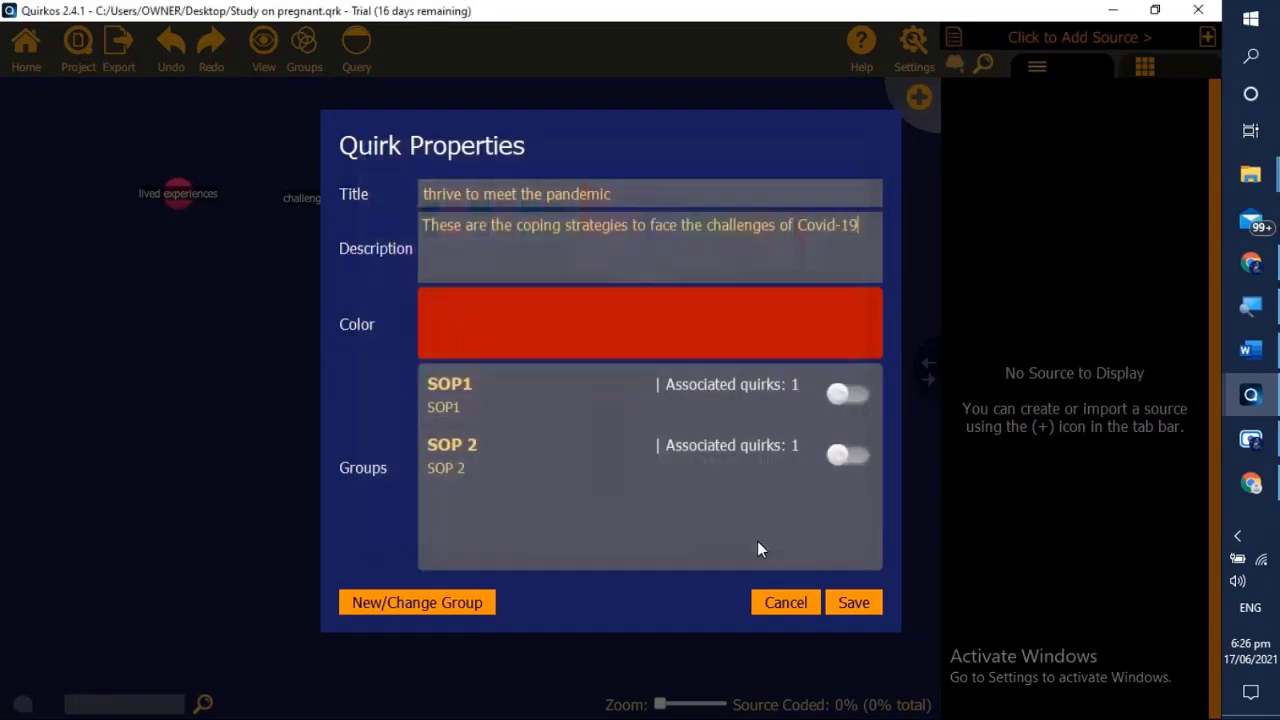
{"action": "left_click", "coordinate": [393, 603]}
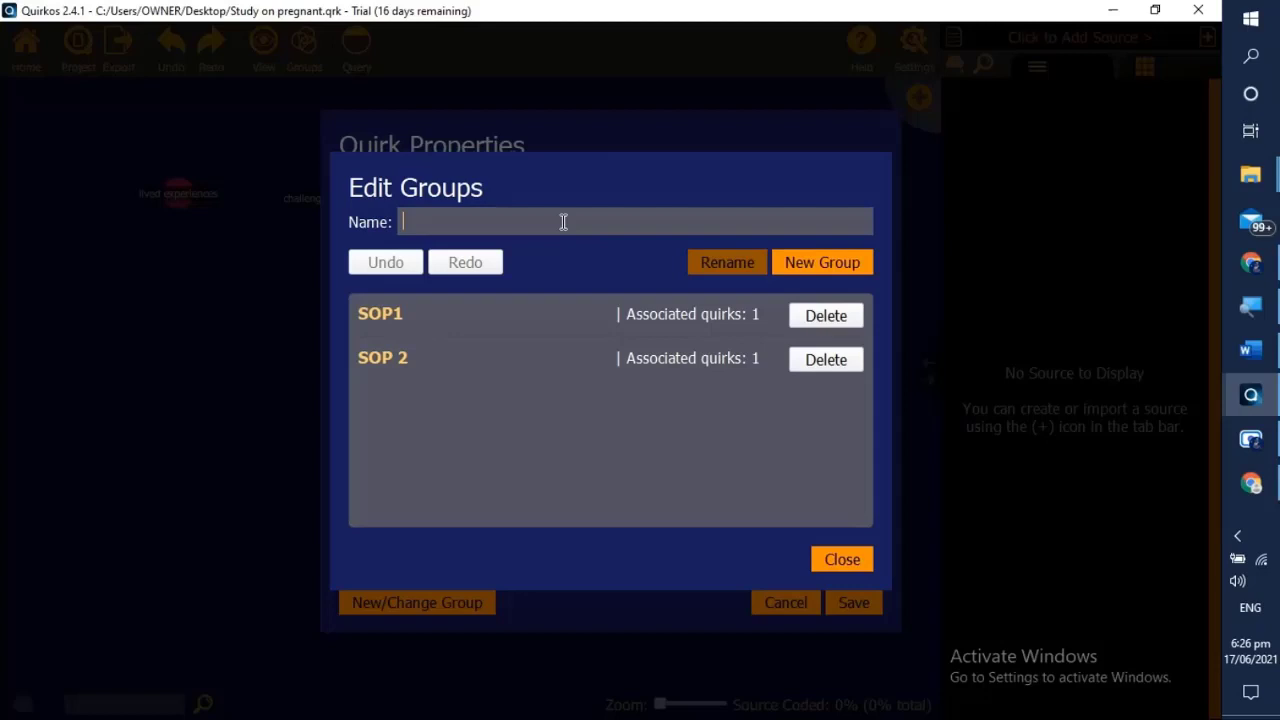
{"action": "type", "text": "SOP 3"}
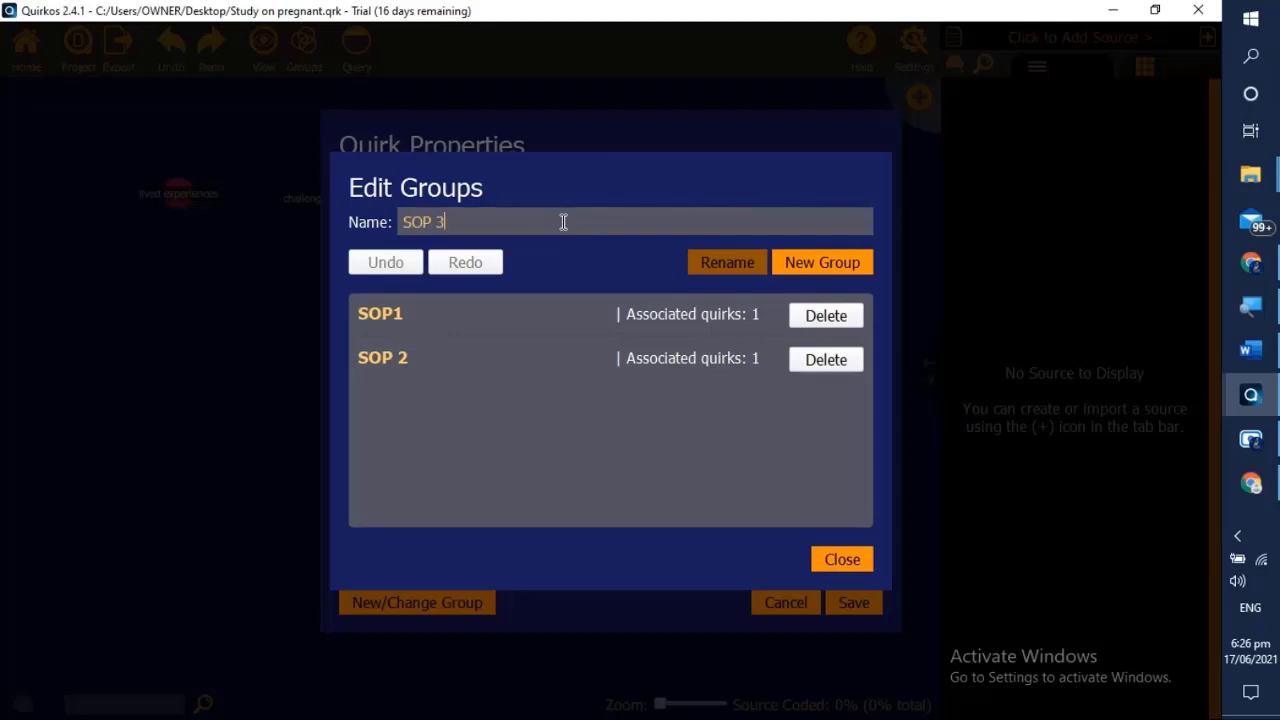
{"action": "left_click", "coordinate": [848, 260]}
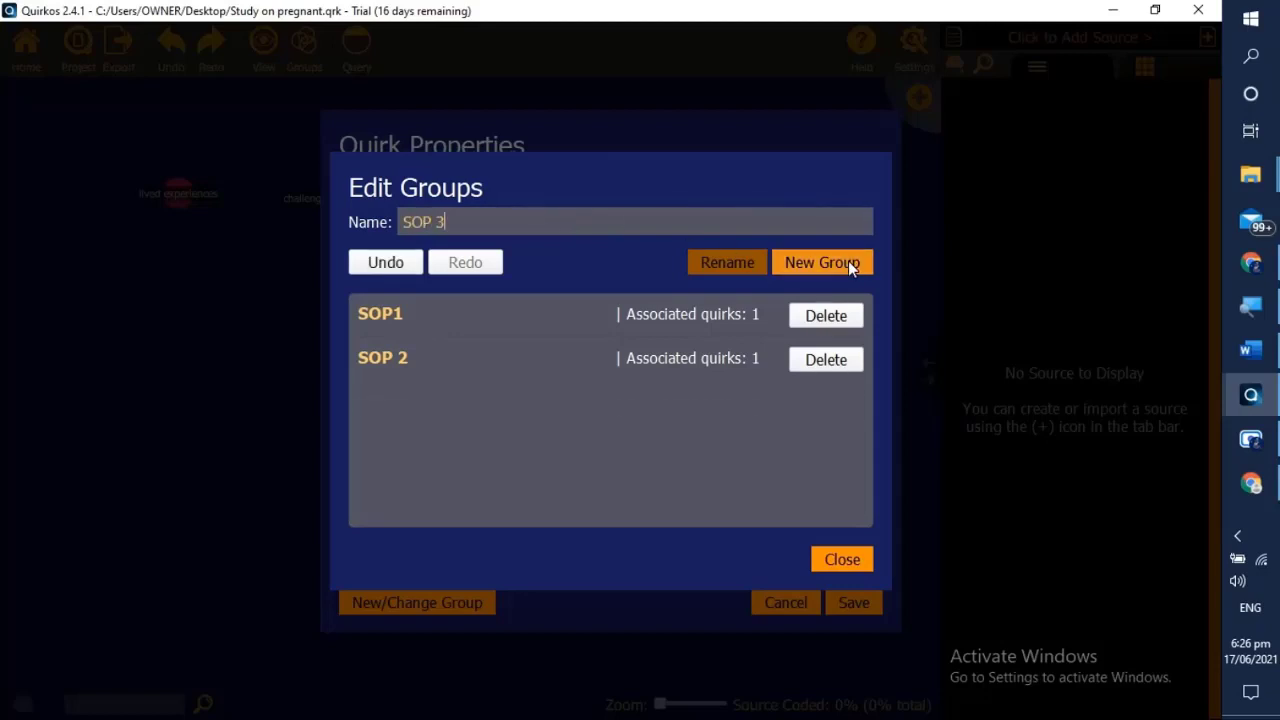
{"action": "left_click", "coordinate": [842, 559]}
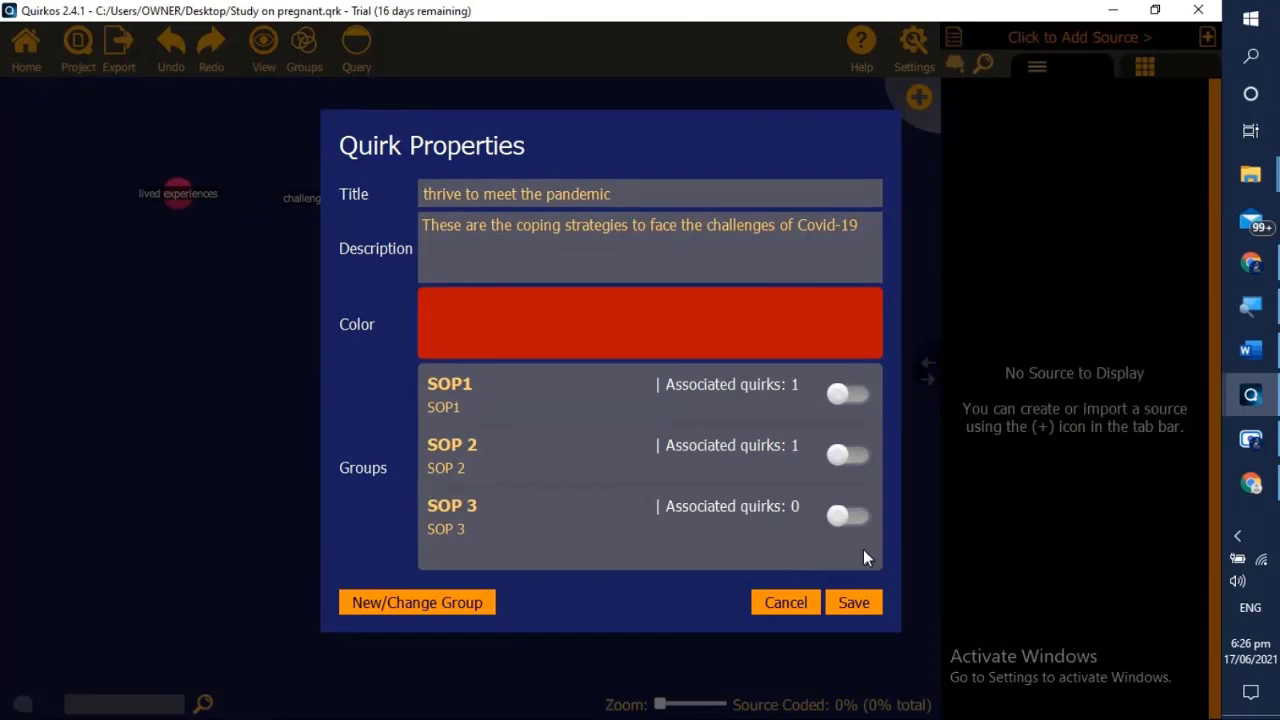
{"action": "left_click", "coordinate": [850, 516]}
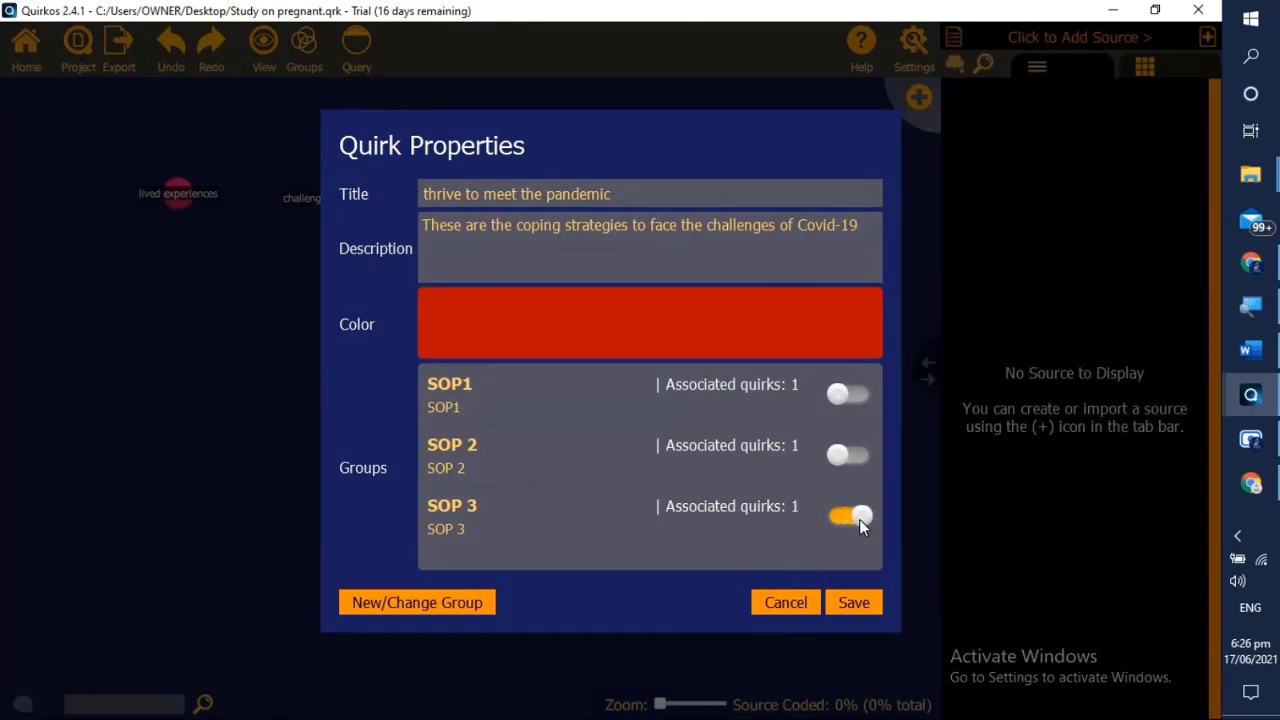
{"action": "left_click", "coordinate": [855, 603]}
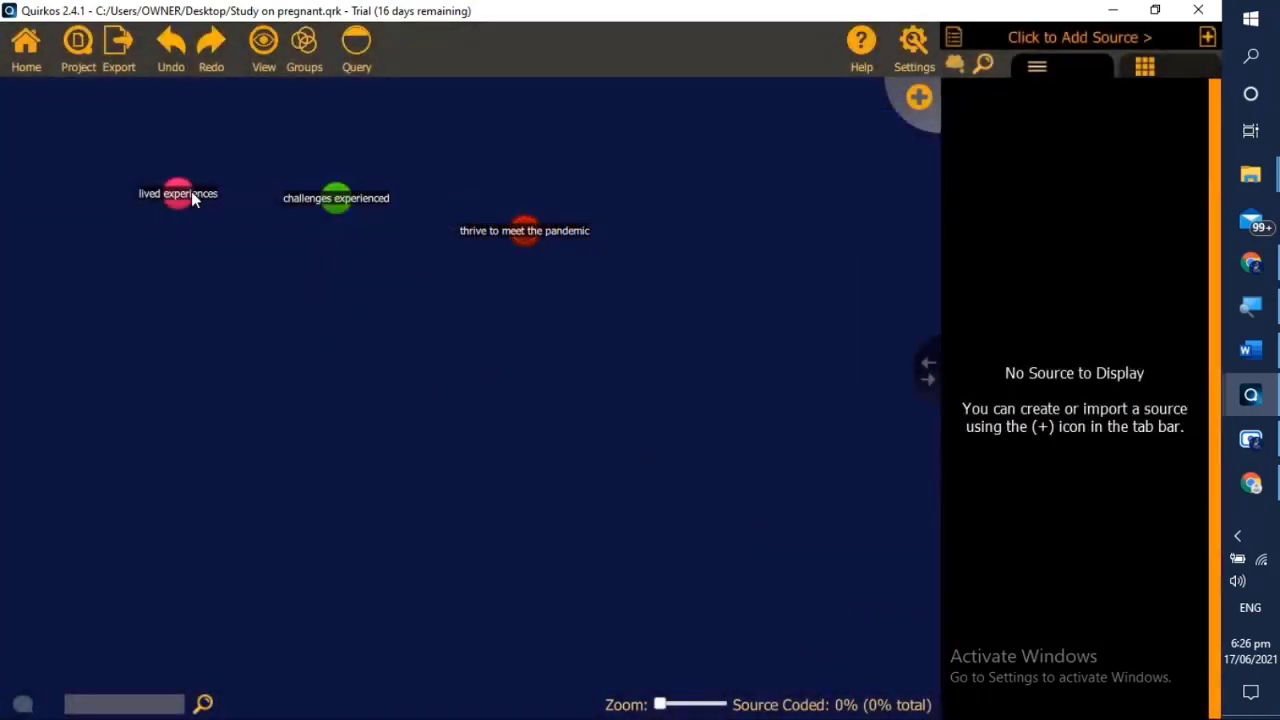
Drag lived experiences, challenges experienced and thrive to meet the pandemic down into one row
{"action": "left_click_drag", "start_coordinate": [191, 191], "coordinate": [145, 300]}
{"action": "left_click_drag", "start_coordinate": [336, 205], "coordinate": [330, 293]}
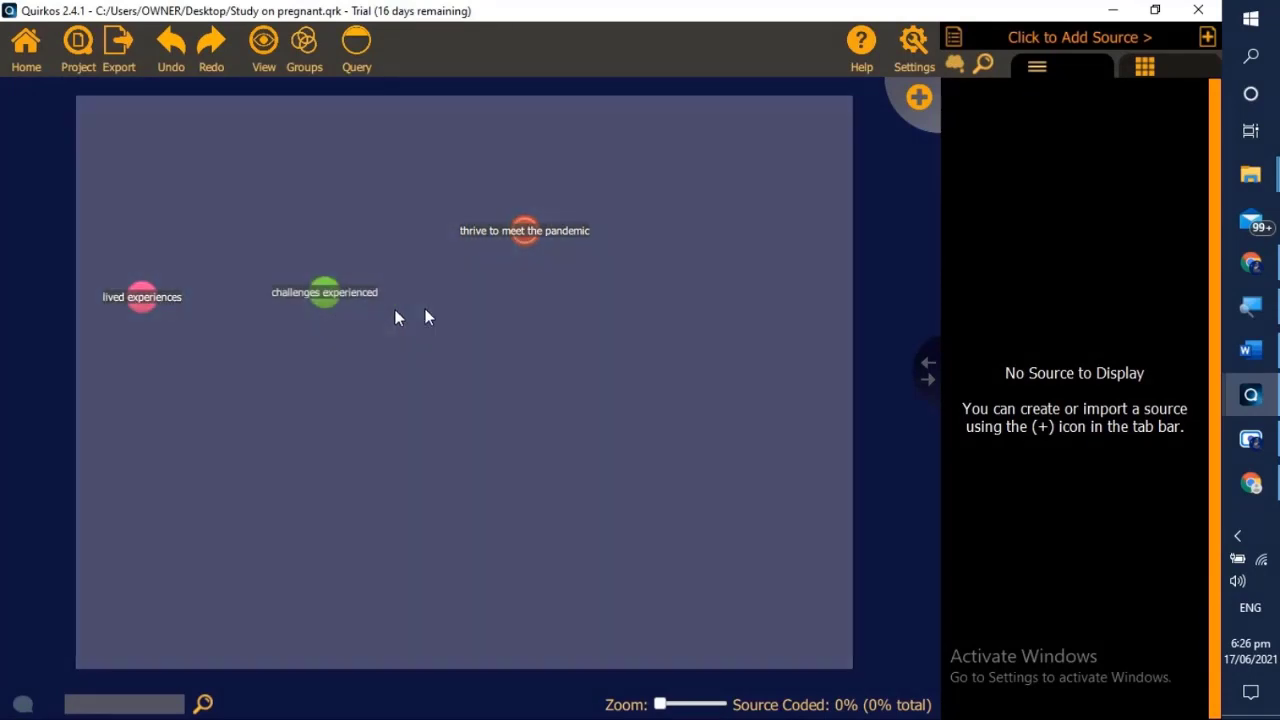
{"action": "left_click_drag", "start_coordinate": [523, 229], "coordinate": [550, 301]}
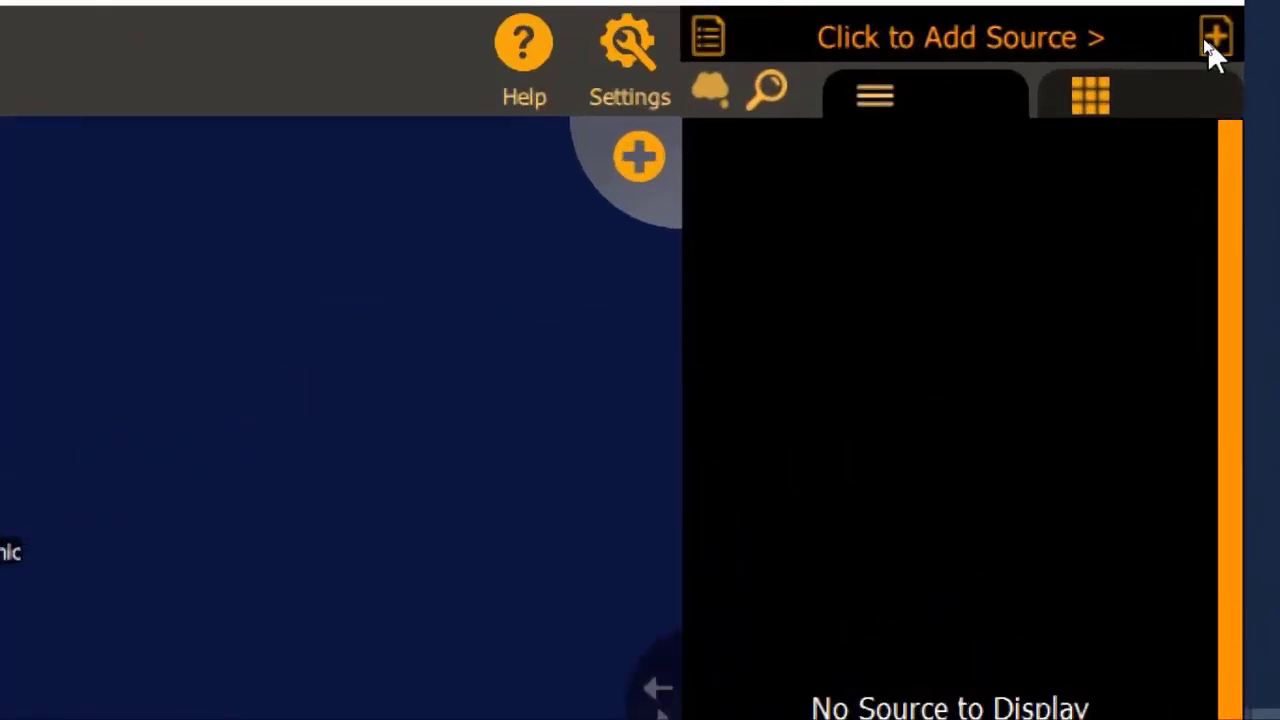
Import all five files from the Desktop 'Q' folder as project sources
{"action": "left_click", "coordinate": [1220, 40]}
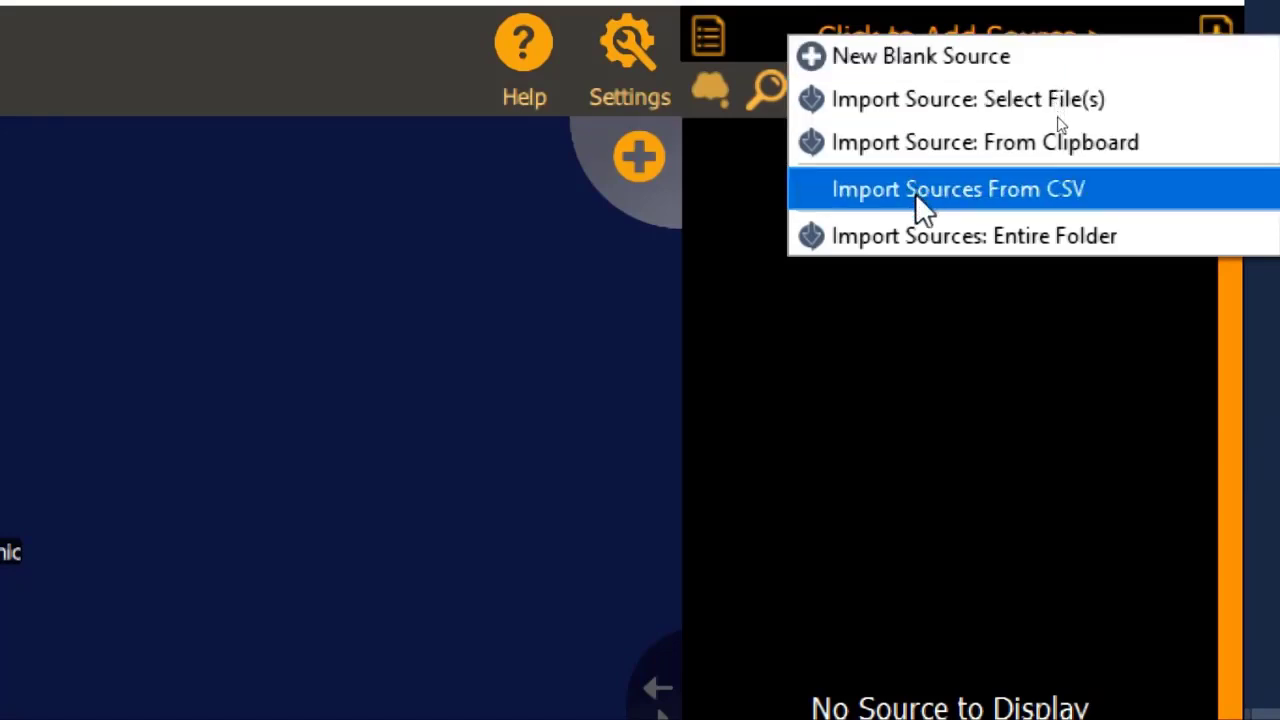
{"action": "left_click", "coordinate": [913, 101]}
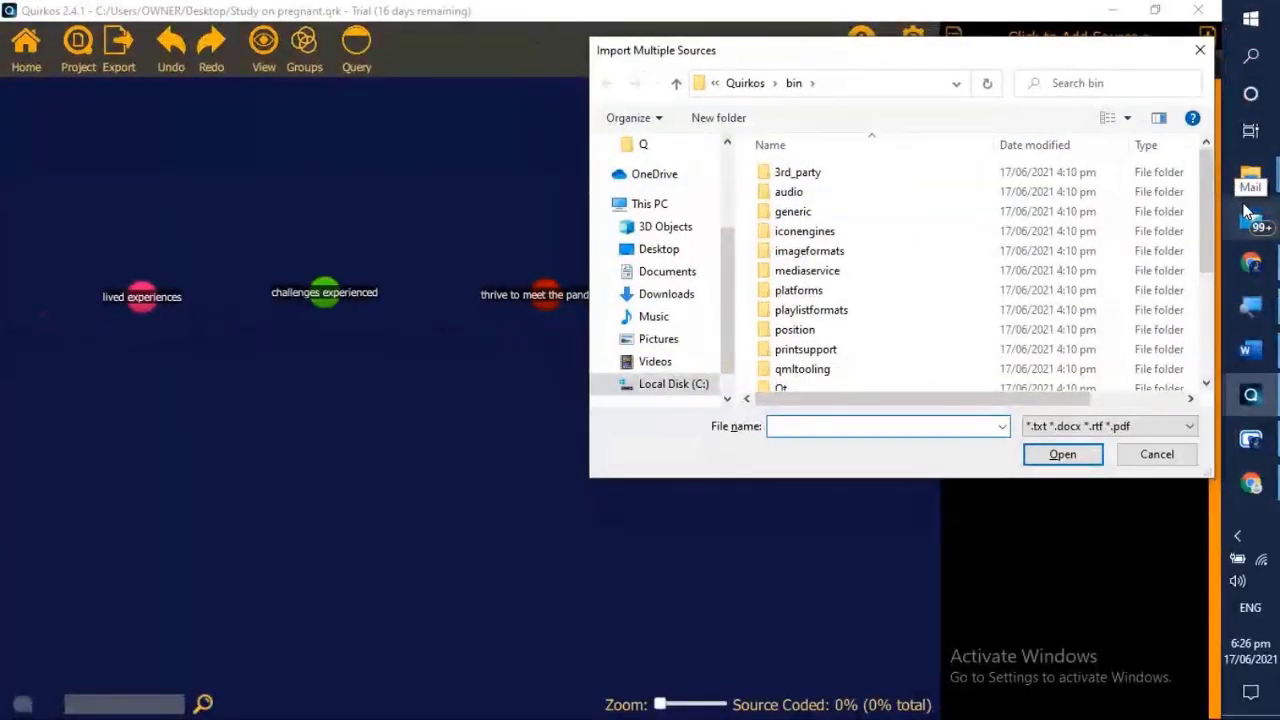
{"action": "left_click", "coordinate": [659, 249]}
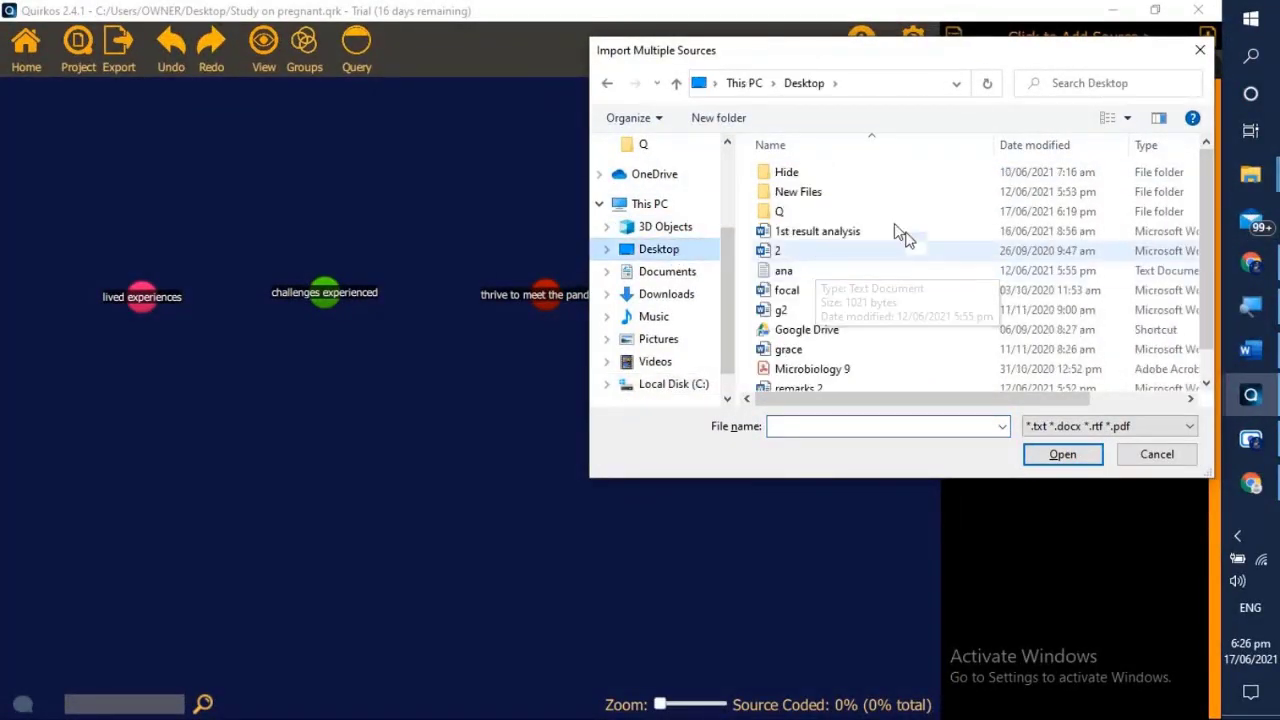
{"action": "double_click", "coordinate": [812, 215]}
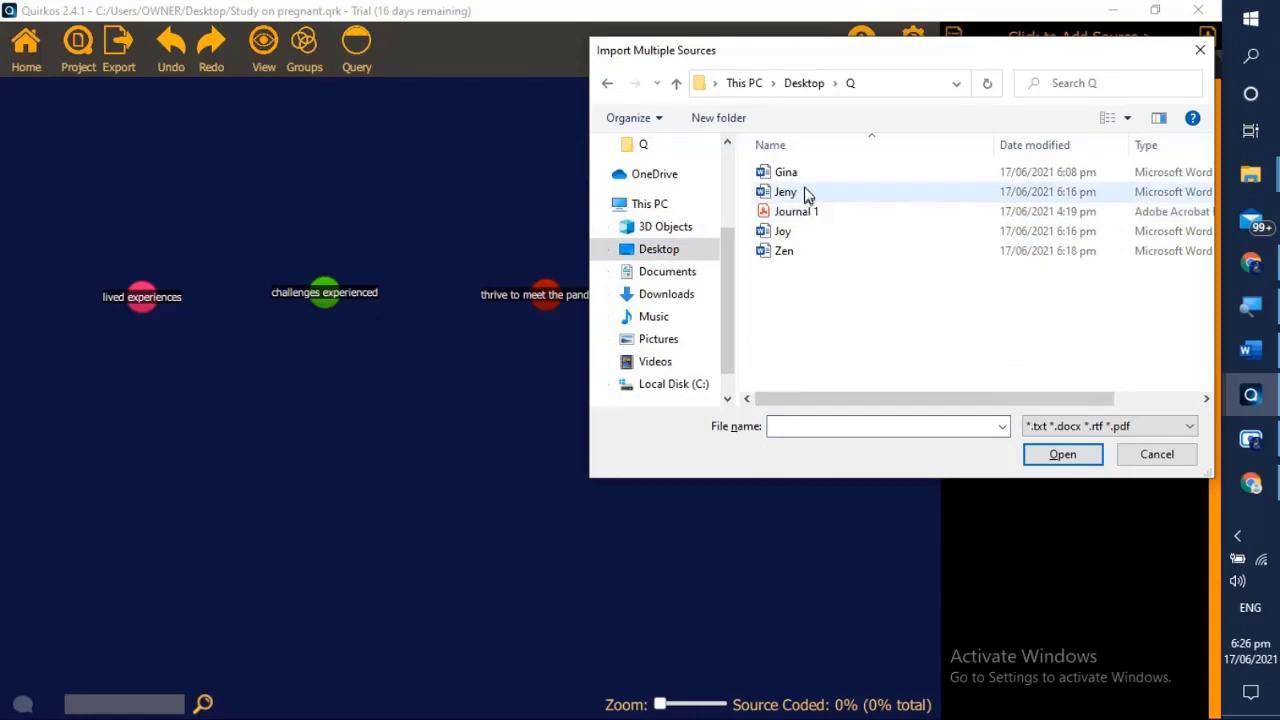
{"action": "left_click", "coordinate": [800, 176]}
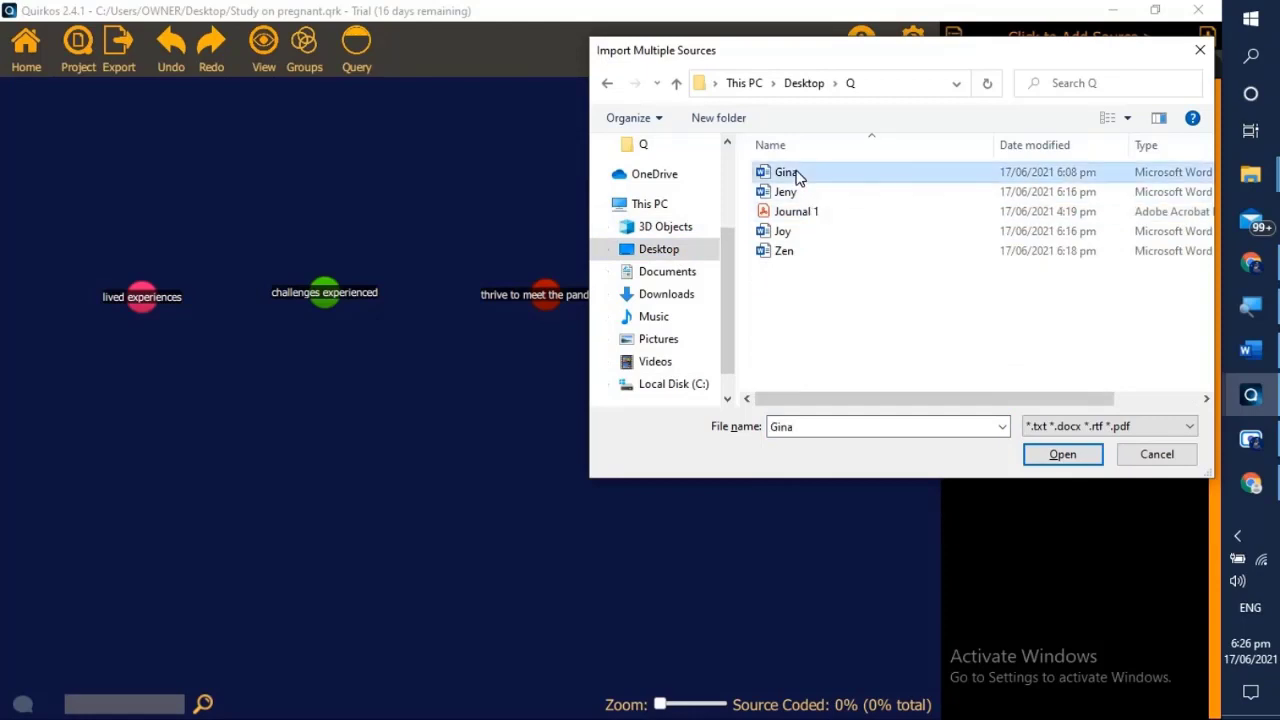
{"action": "left_click", "coordinate": [793, 257], "text": "shift"}
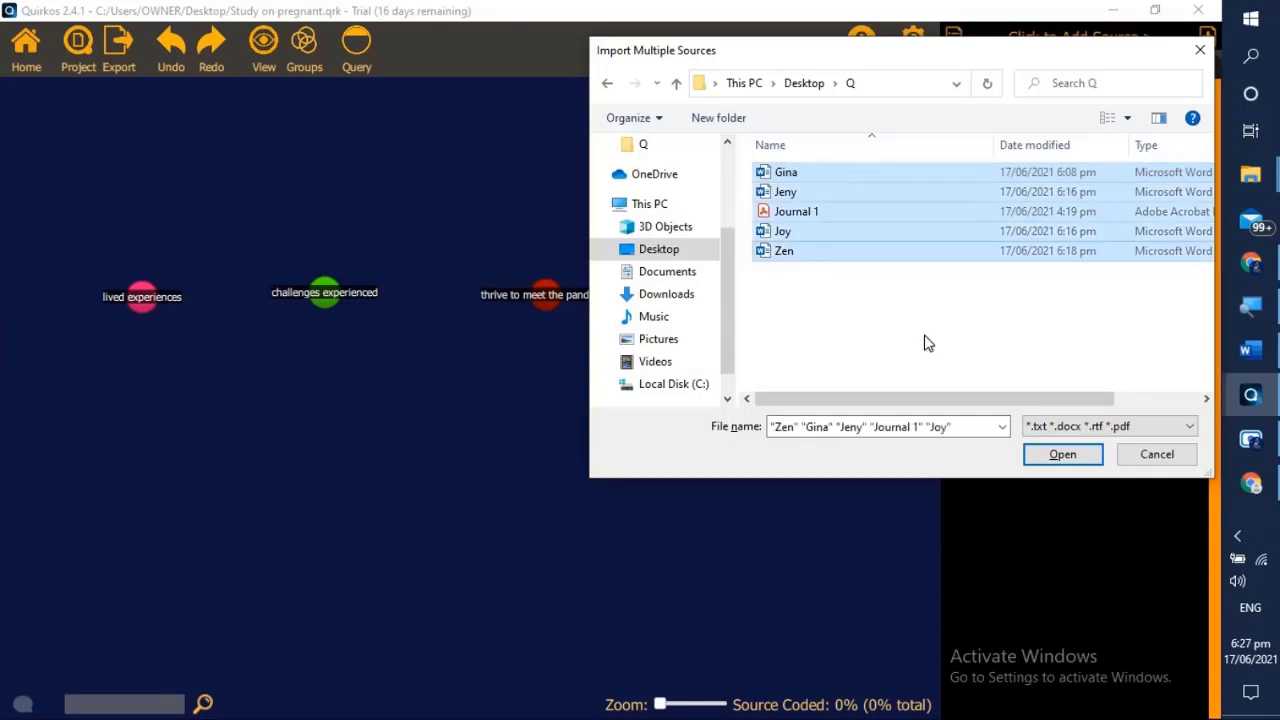
{"action": "left_click", "coordinate": [1058, 456]}
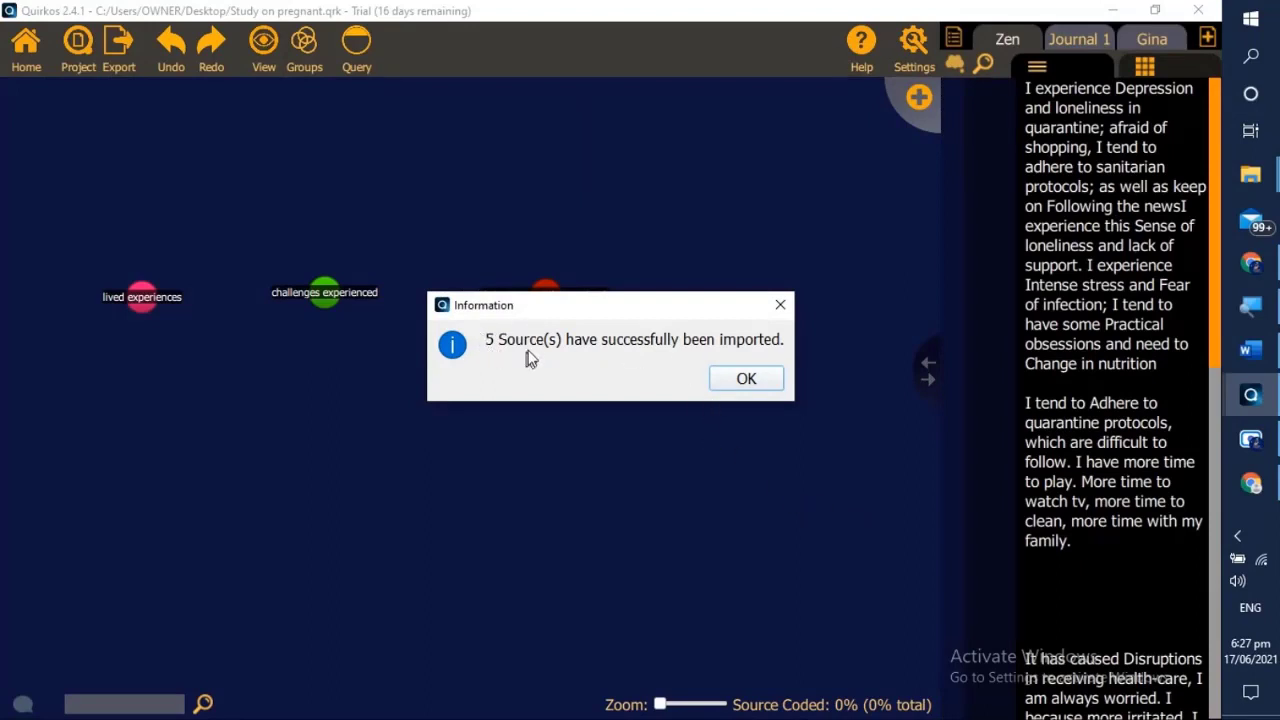
Dismiss the import message and open the Gina source's text and Source Properties
{"action": "left_click", "coordinate": [747, 380]}
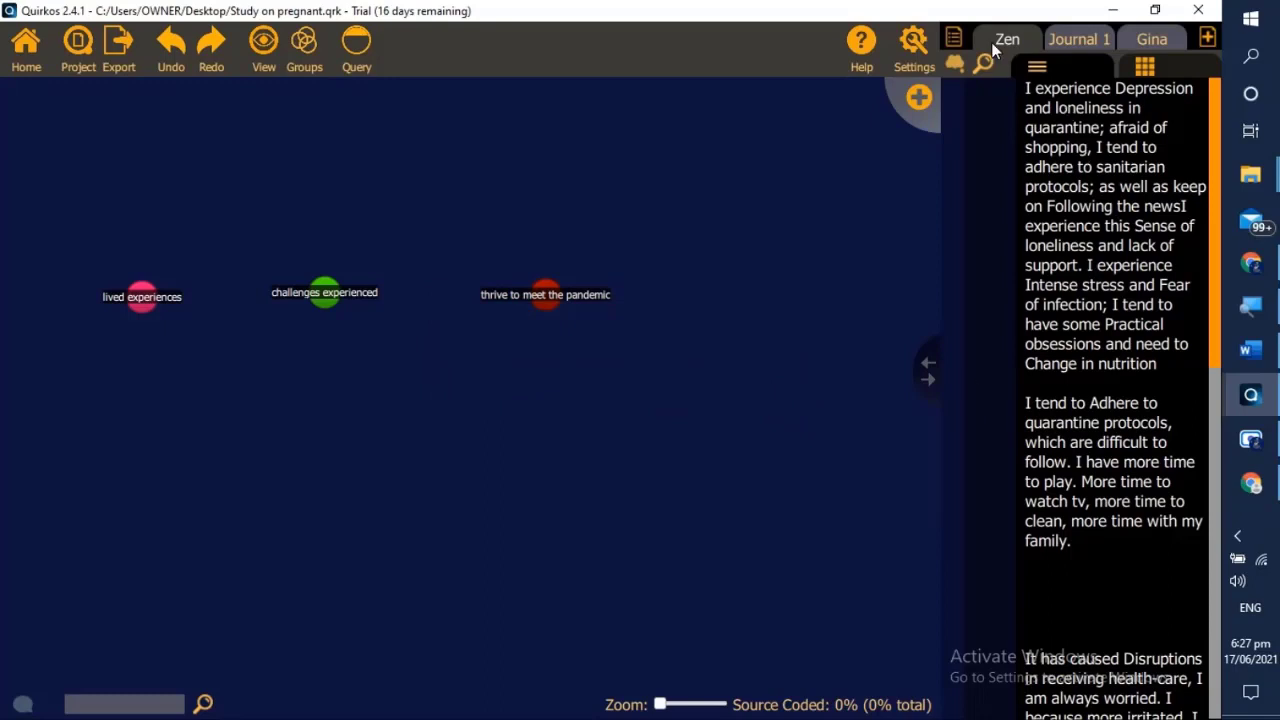
{"action": "left_click", "coordinate": [1163, 42]}
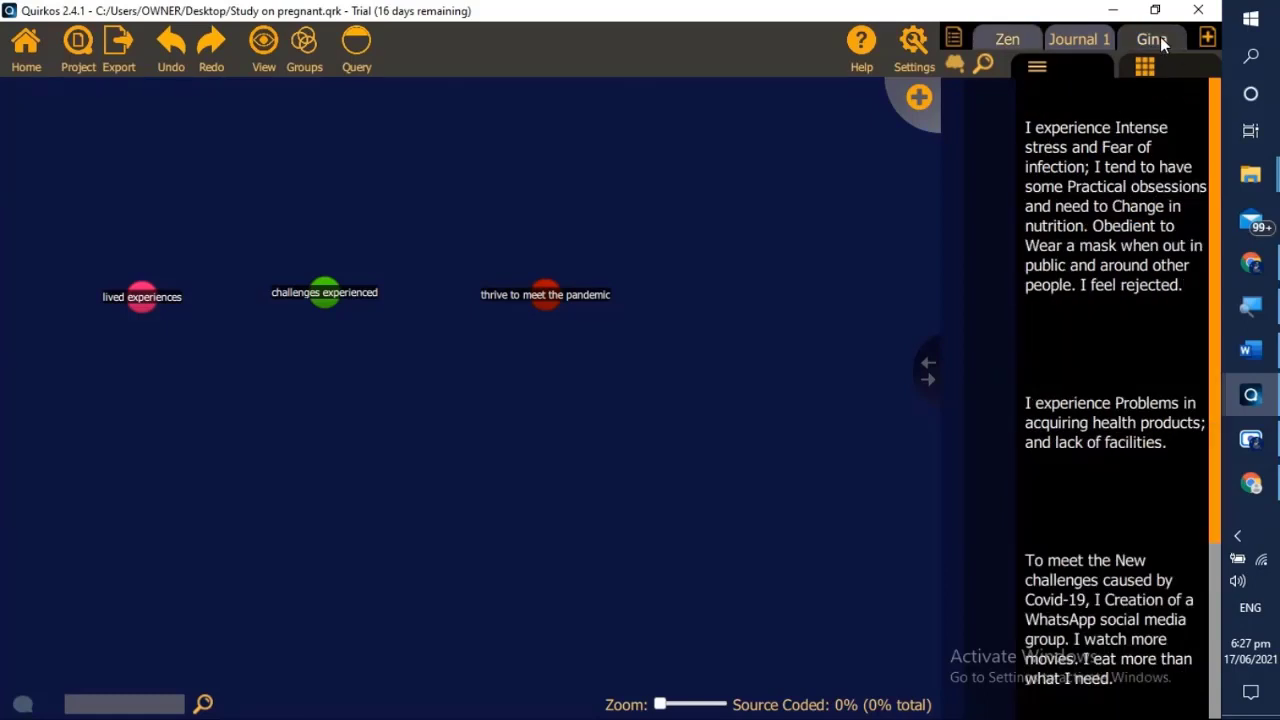
{"action": "double_click", "coordinate": [1163, 42]}
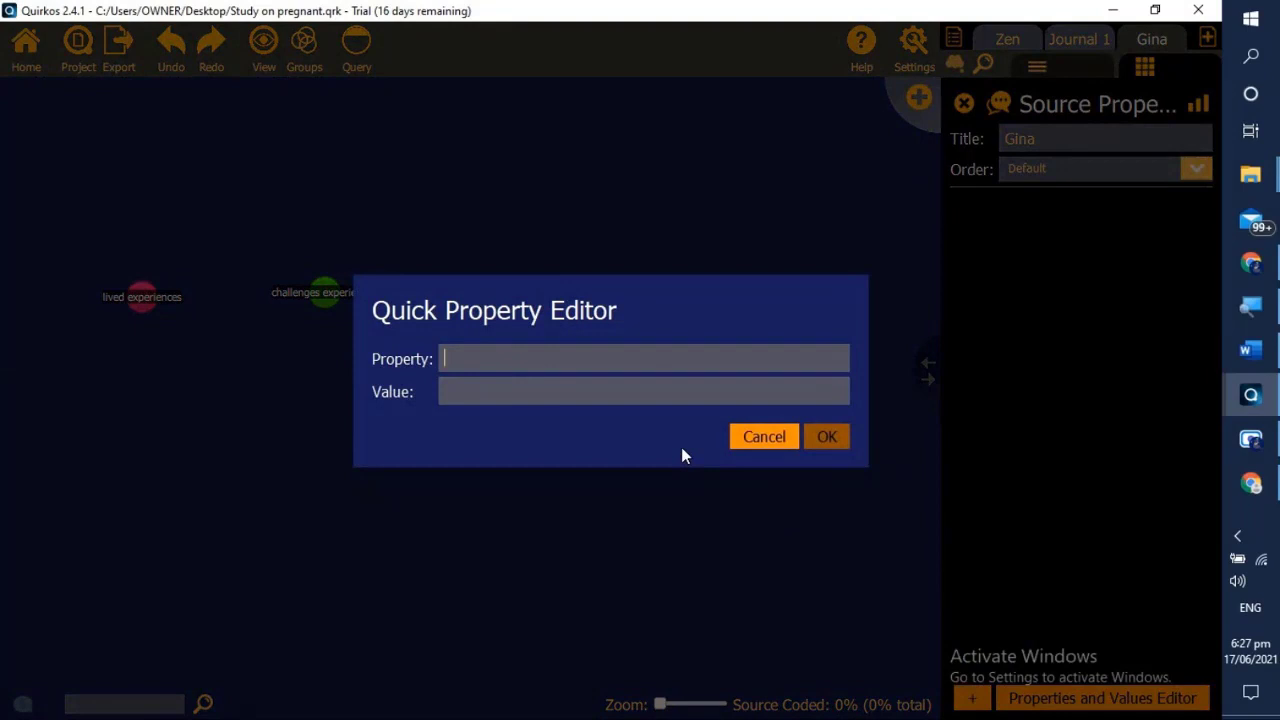
Add properties Age 22 and Tribe Tagalog to the Gina source
{"action": "type", "text": "Age"}
{"action": "type", "text": "22"}
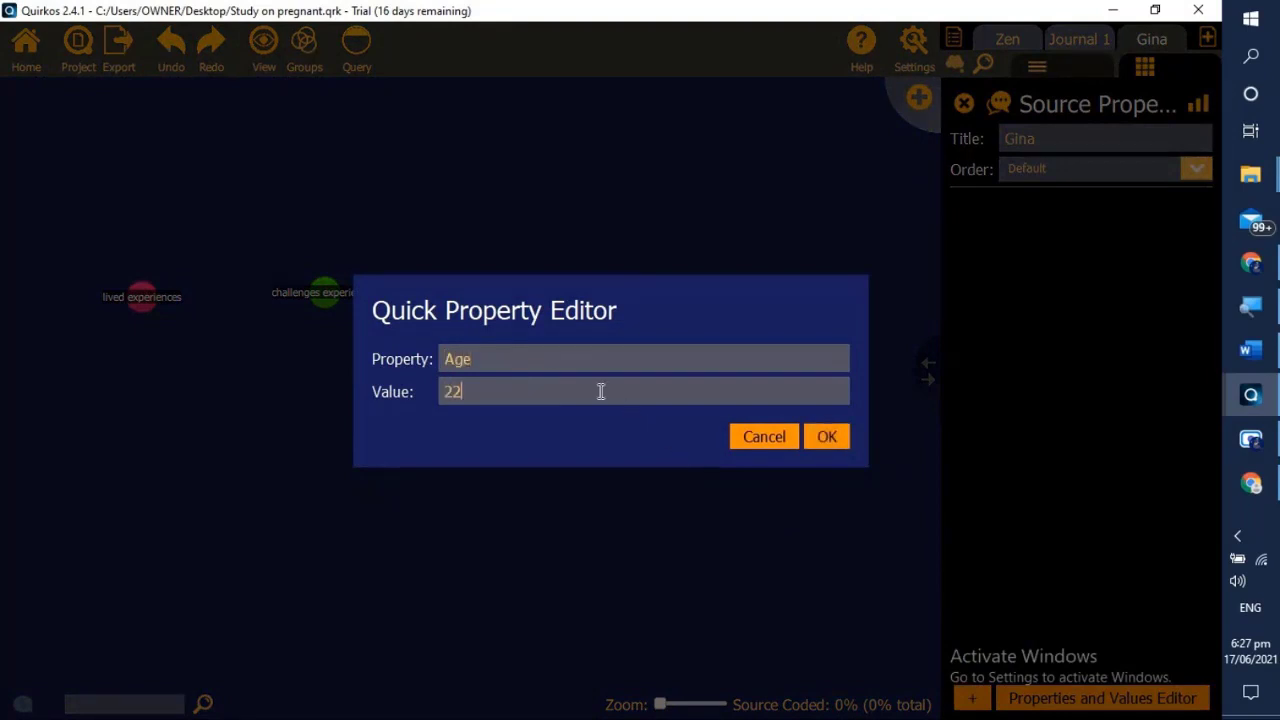
{"action": "left_click", "coordinate": [826, 439]}
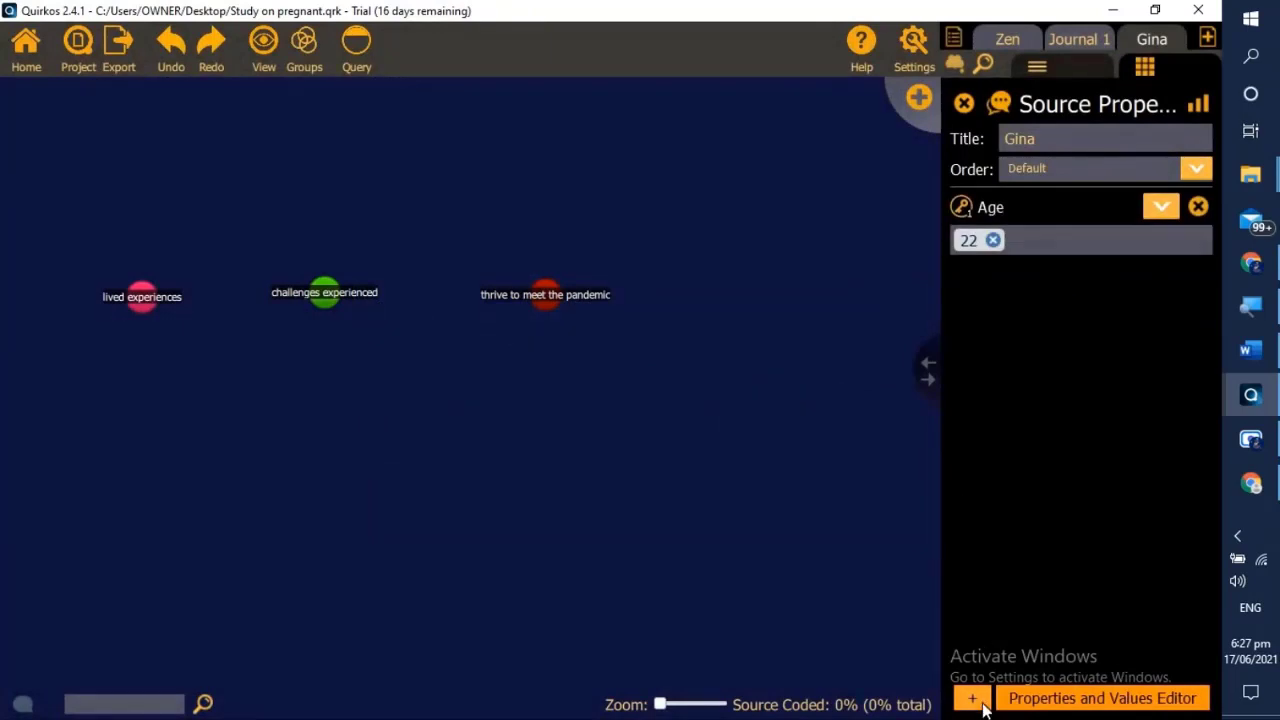
{"action": "left_click", "coordinate": [972, 700]}
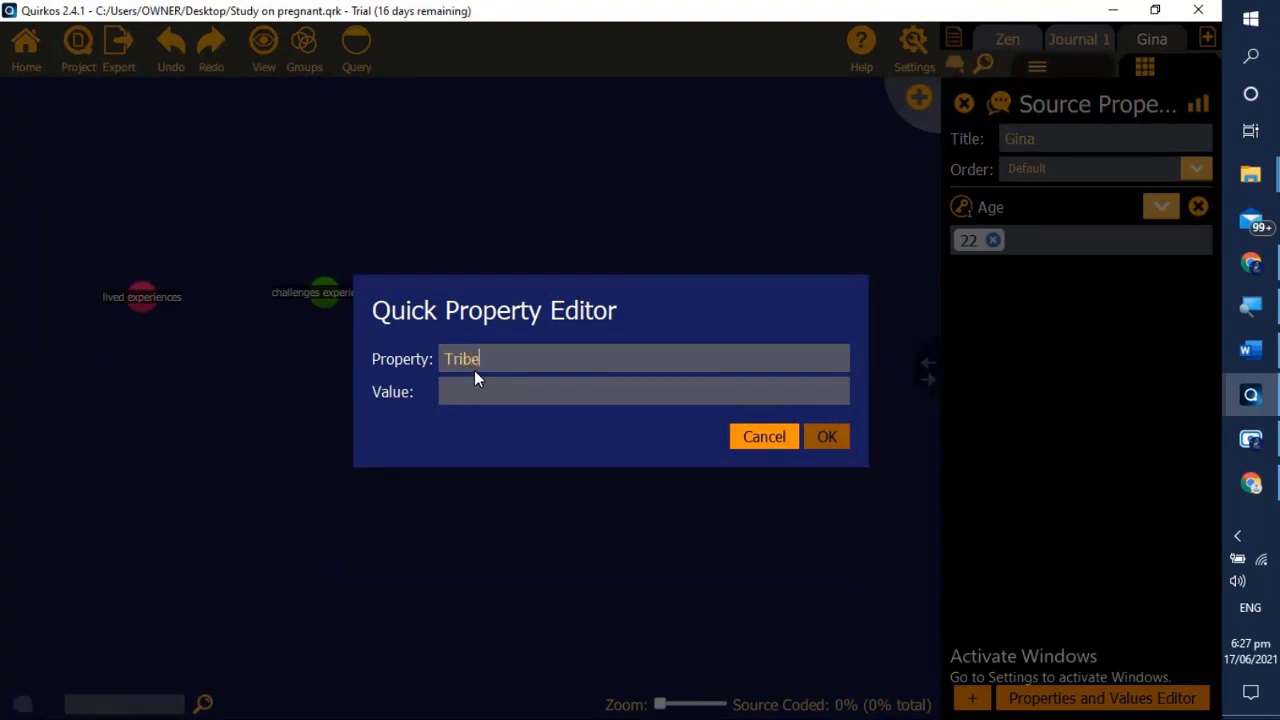
{"action": "type", "text": "T"}
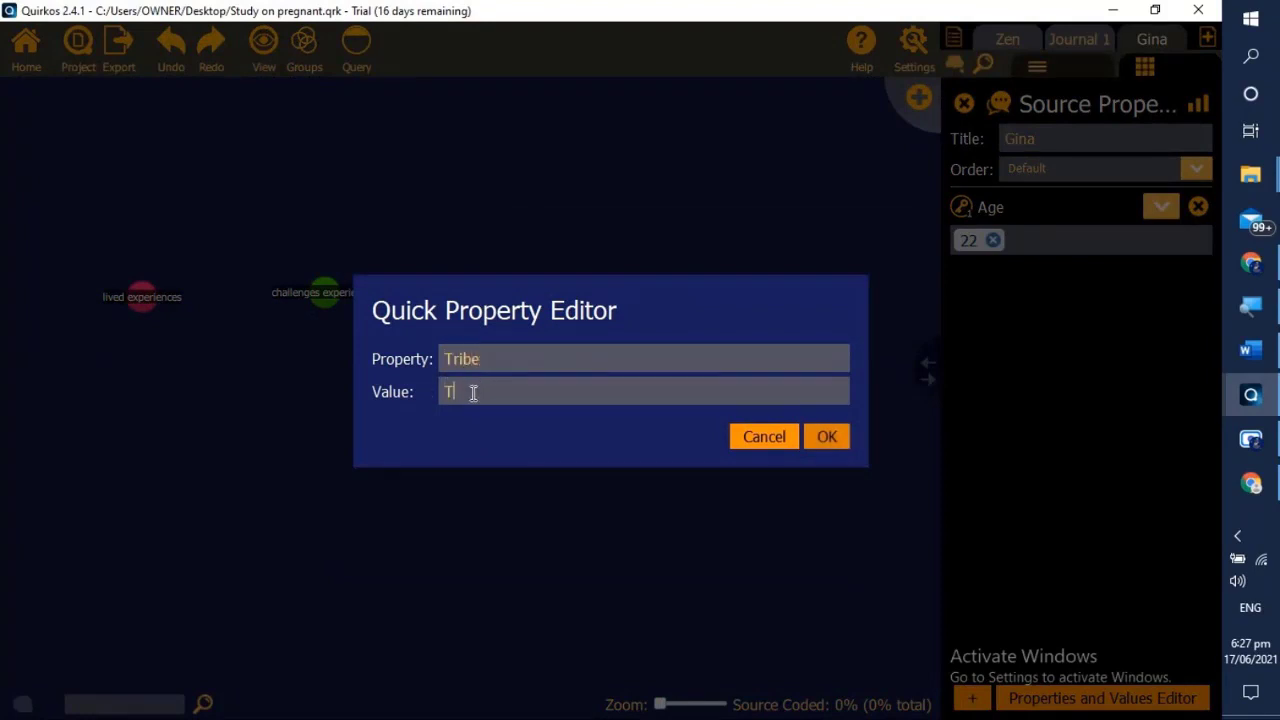
{"action": "type", "text": "agalog"}
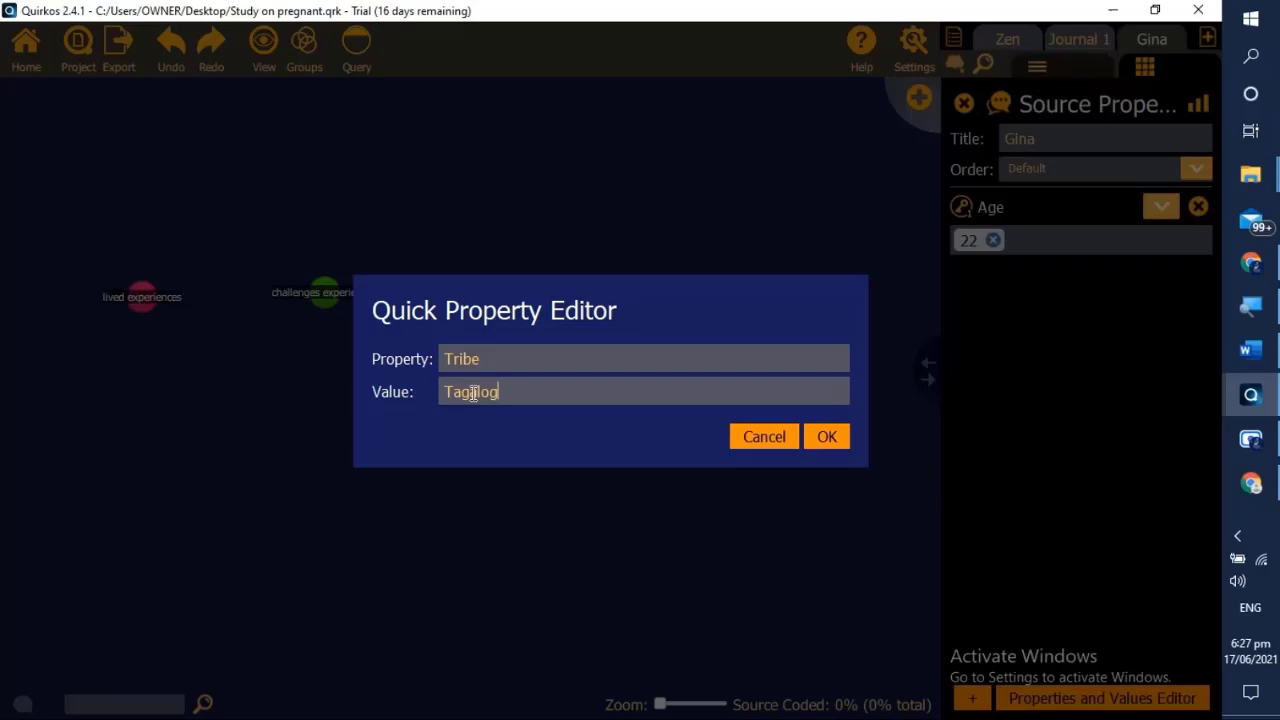
{"action": "left_click", "coordinate": [824, 441]}
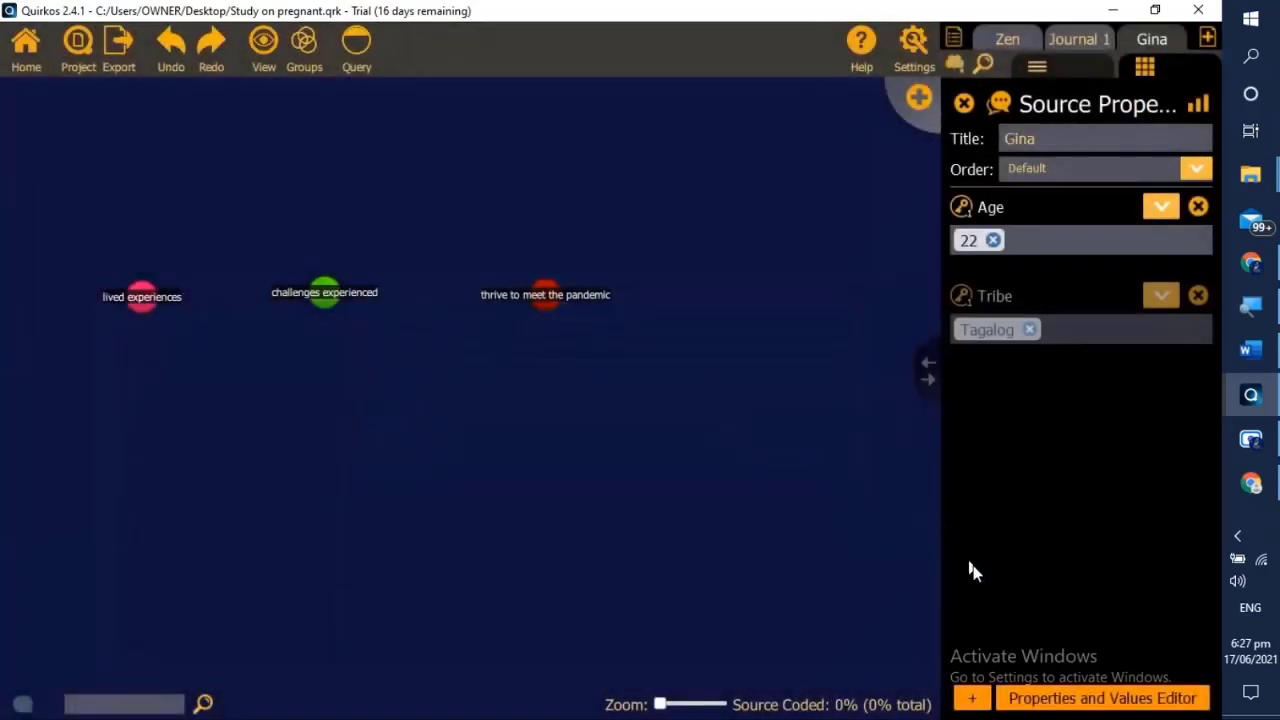
Add Status Married and Health status 'no sicknesses' to the Gina source
{"action": "left_click", "coordinate": [990, 698]}
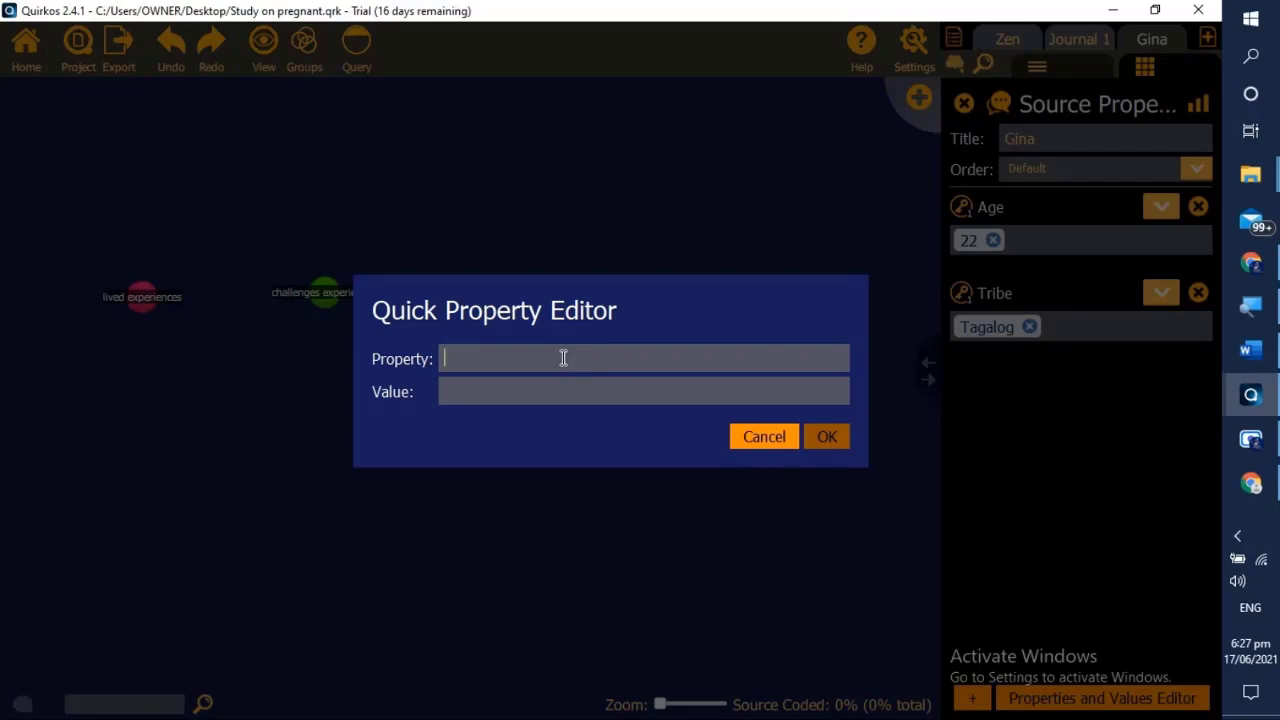
{"action": "type", "text": "Sala"}
{"action": "key", "text": "BackSpace"}
{"action": "key", "text": "BackSpace"}
{"action": "key", "text": "BackSpace"}
{"action": "type", "text": "tatus"}
{"action": "left_click", "coordinate": [621, 401]}
{"action": "type", "text": "Married"}
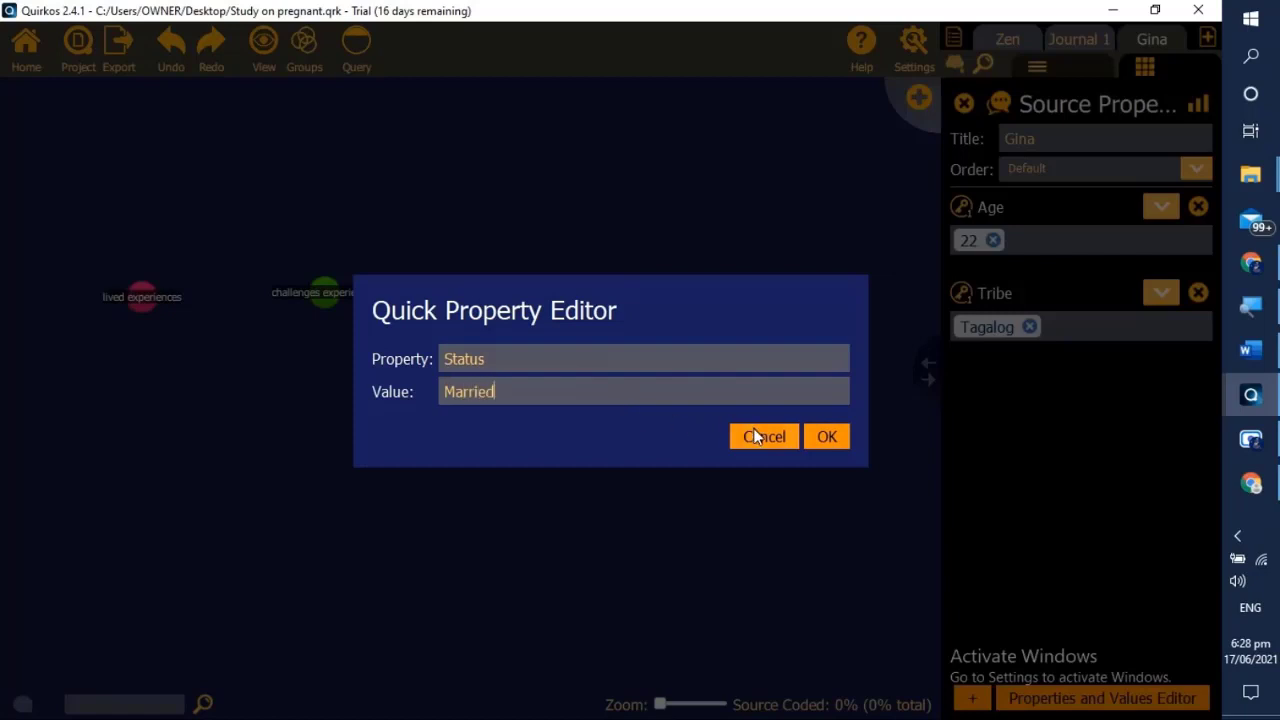
{"action": "left_click", "coordinate": [829, 442]}
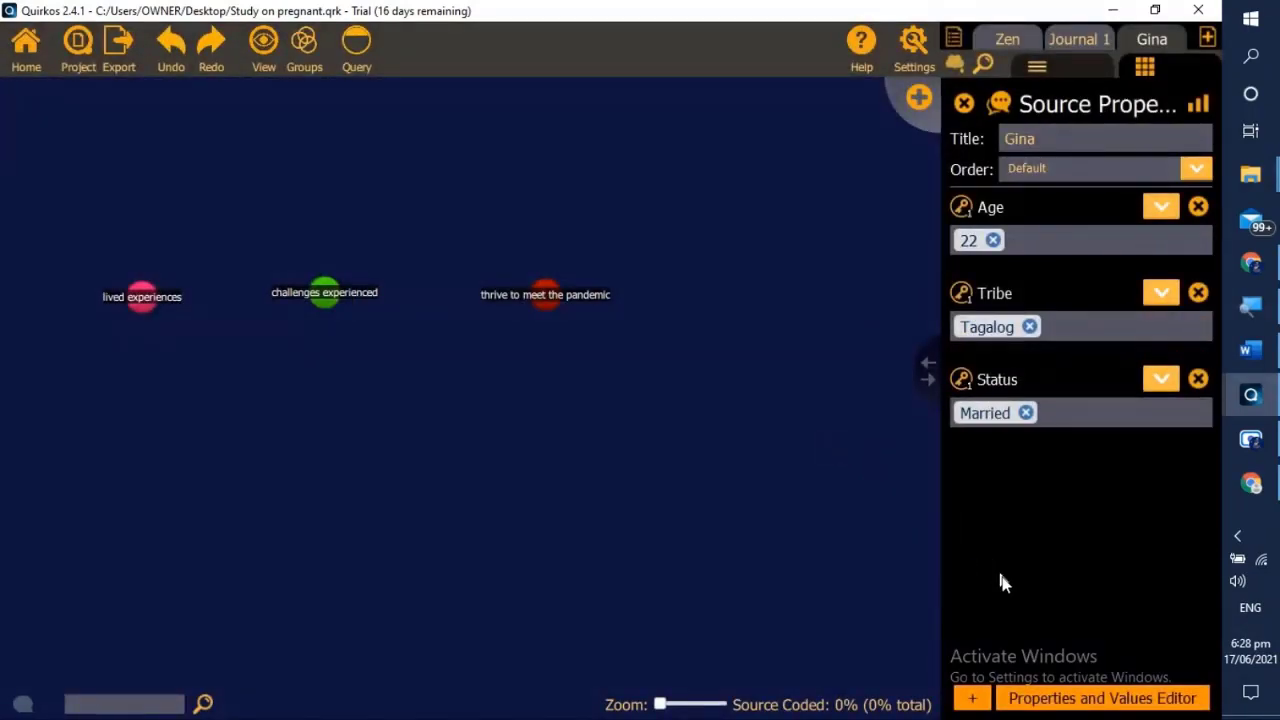
{"action": "left_click", "coordinate": [971, 699]}
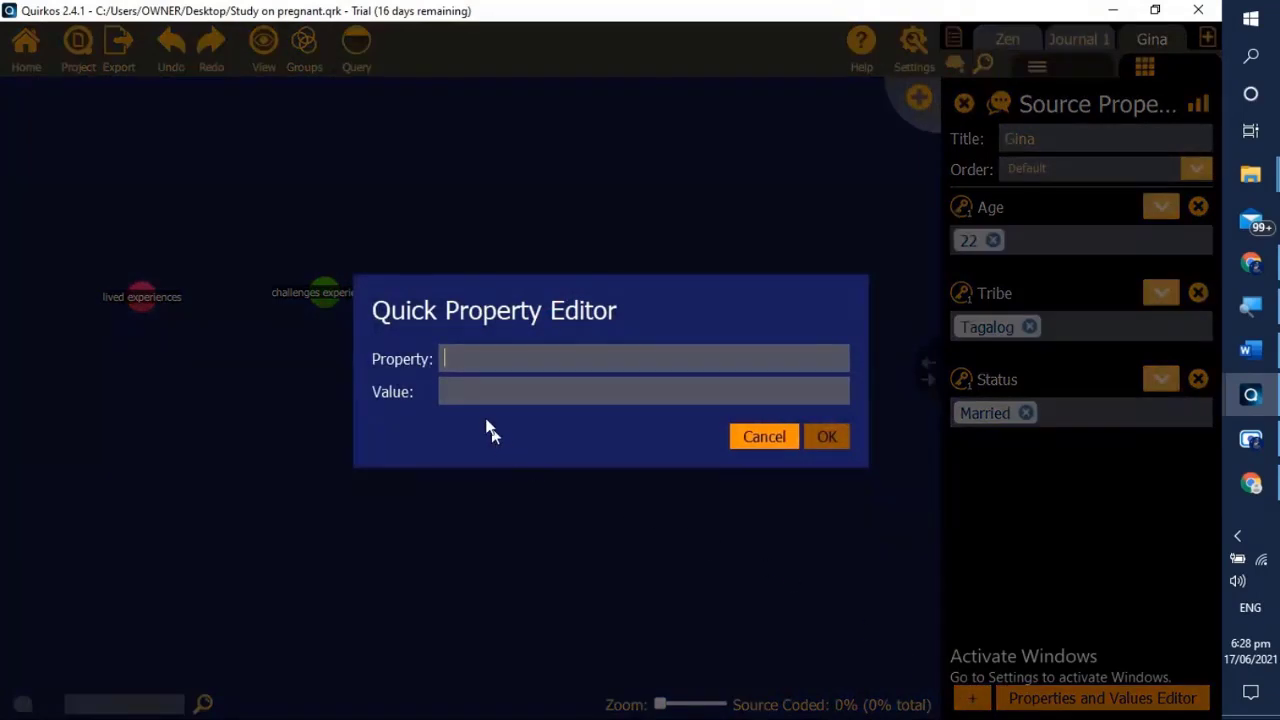
{"action": "type", "text": "Health status"}
{"action": "left_click", "coordinate": [491, 391]}
{"action": "type", "text": "no "}
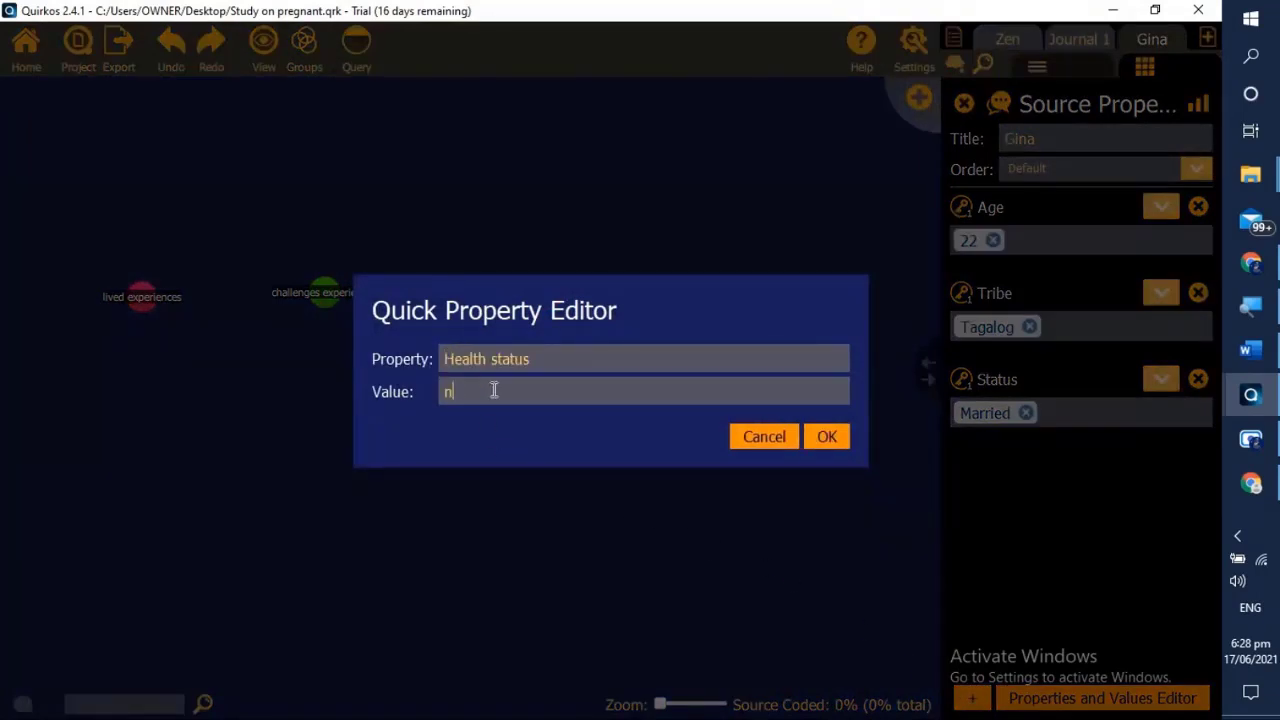
{"action": "type", "text": "sick"}
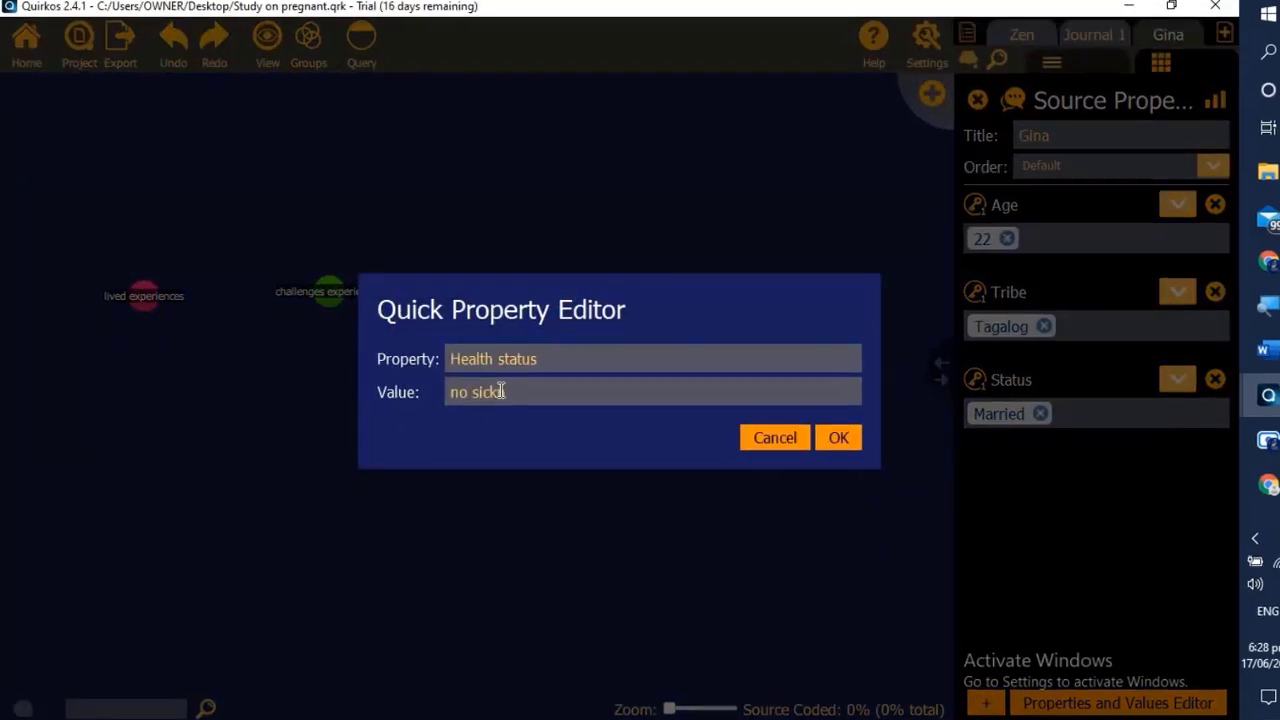
{"action": "type", "text": "nesses"}
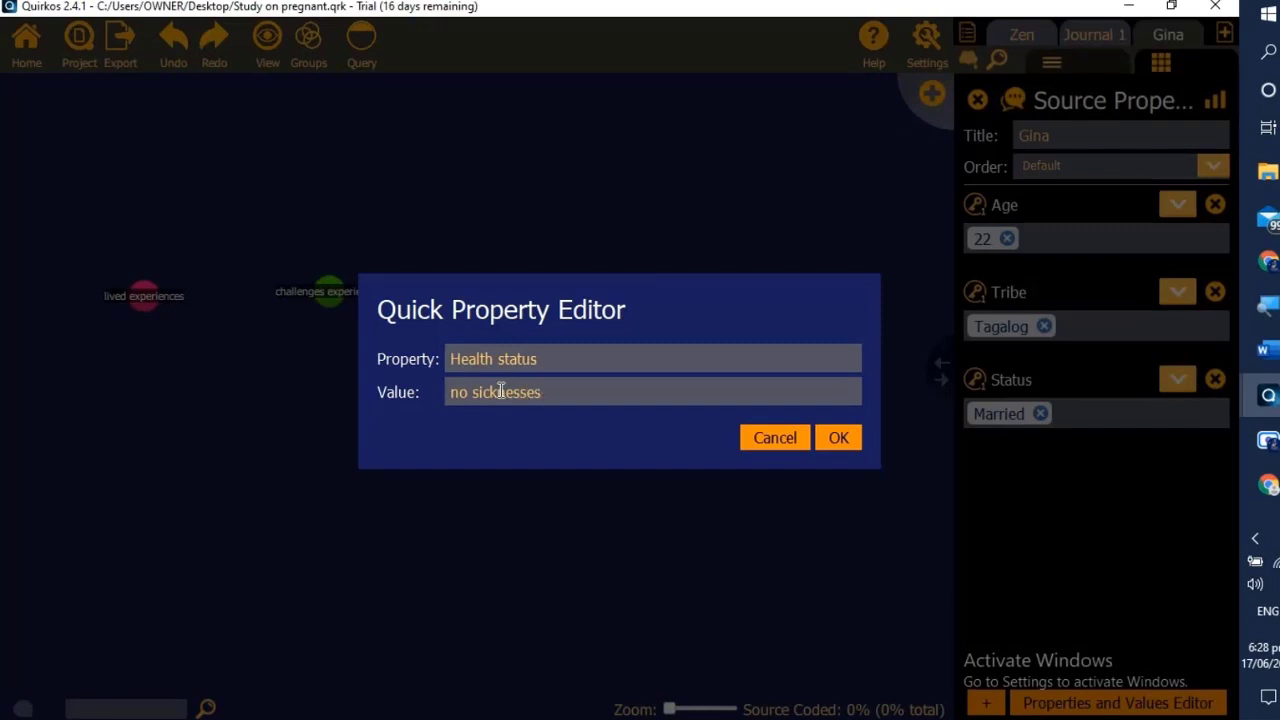
{"action": "left_click", "coordinate": [840, 437]}
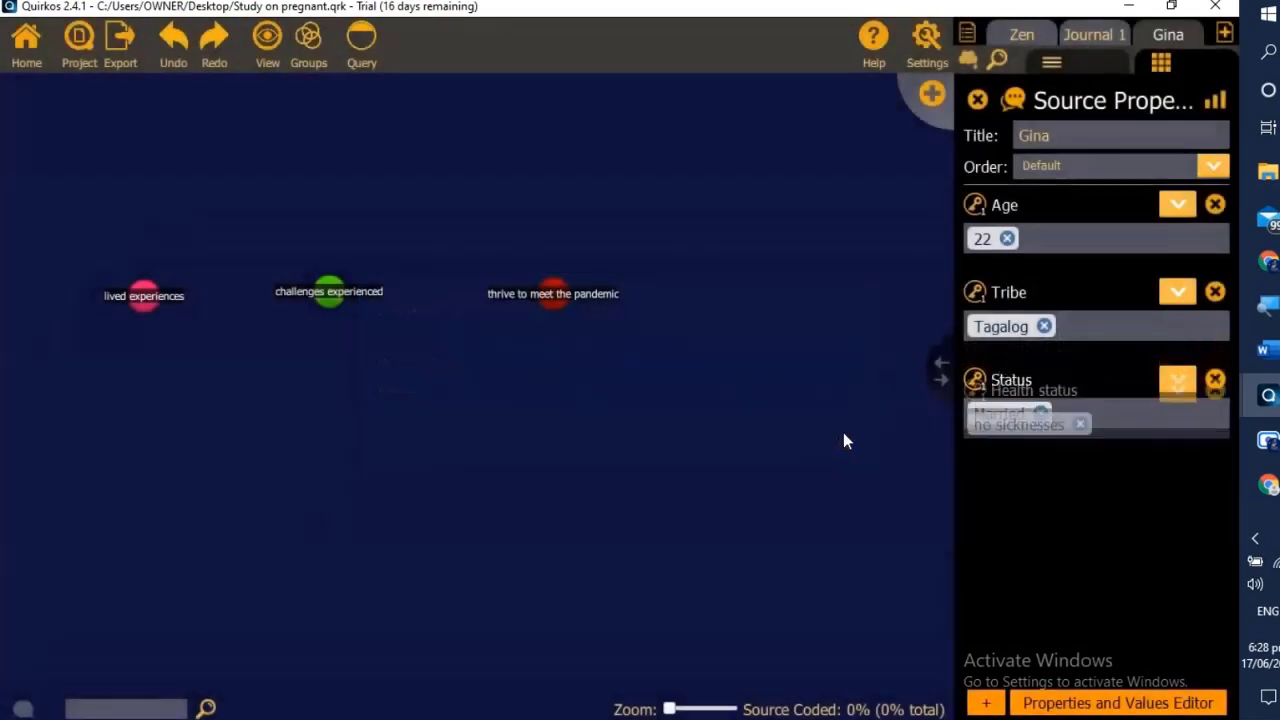
Switch to the first source, Zen, and set its Age to a new value, 21
{"action": "left_click", "coordinate": [1096, 33]}
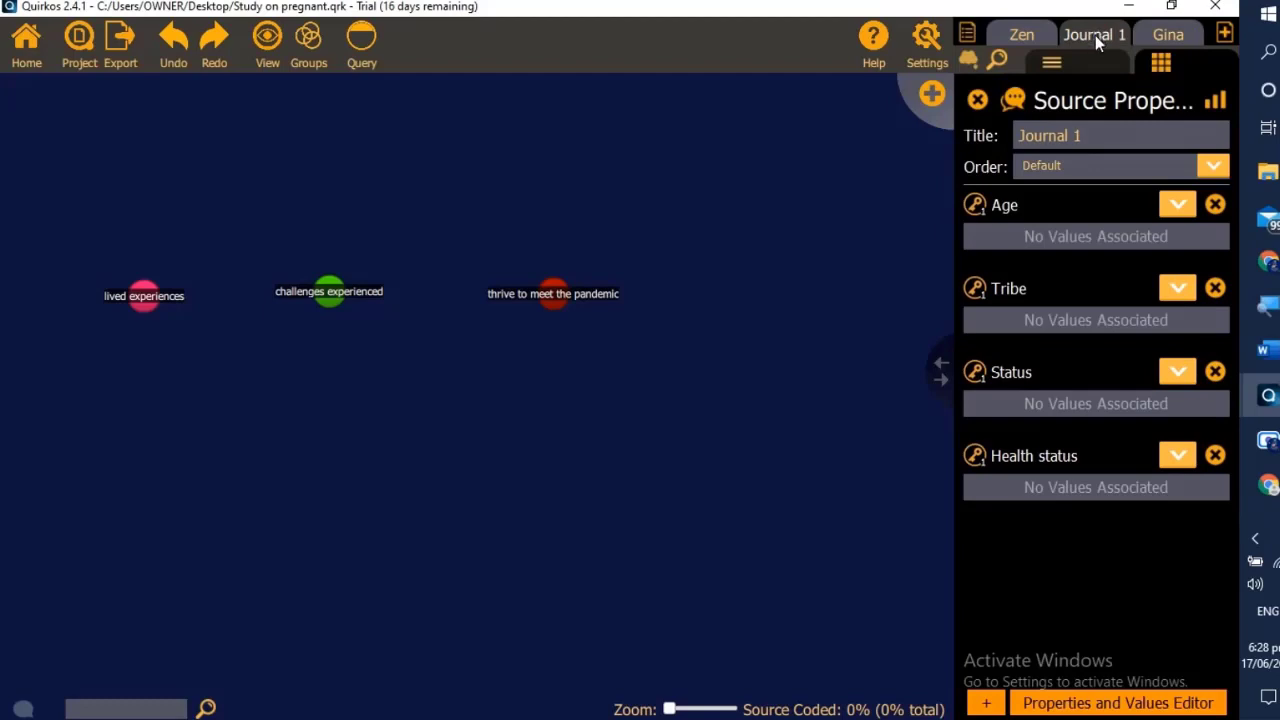
{"action": "left_click", "coordinate": [1027, 34]}
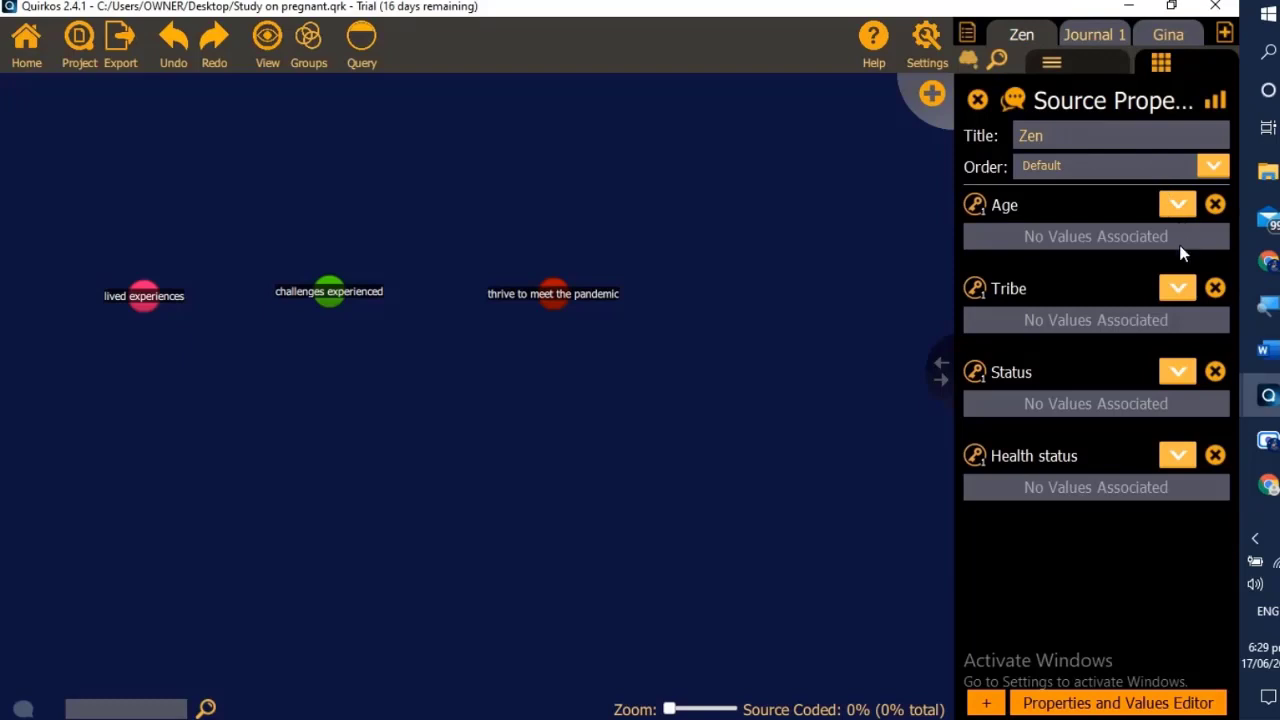
{"action": "left_click", "coordinate": [1183, 206]}
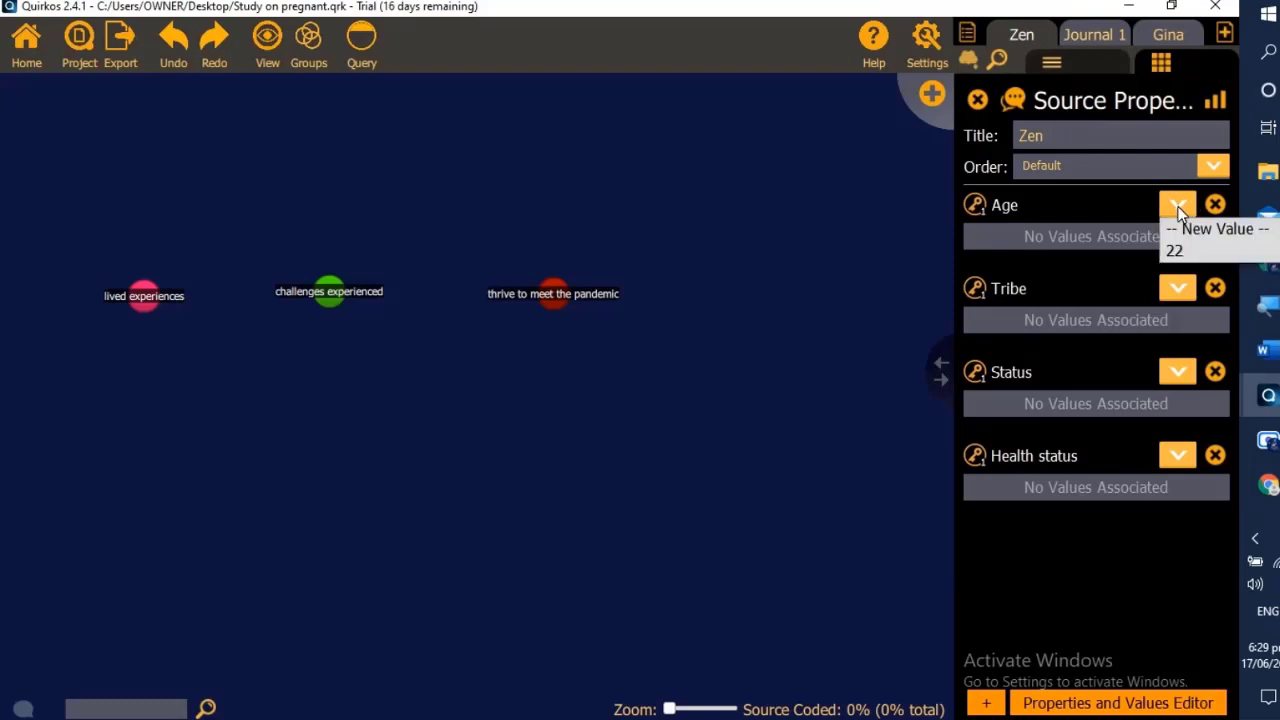
{"action": "left_click", "coordinate": [1183, 252]}
{"action": "left_click", "coordinate": [1178, 206]}
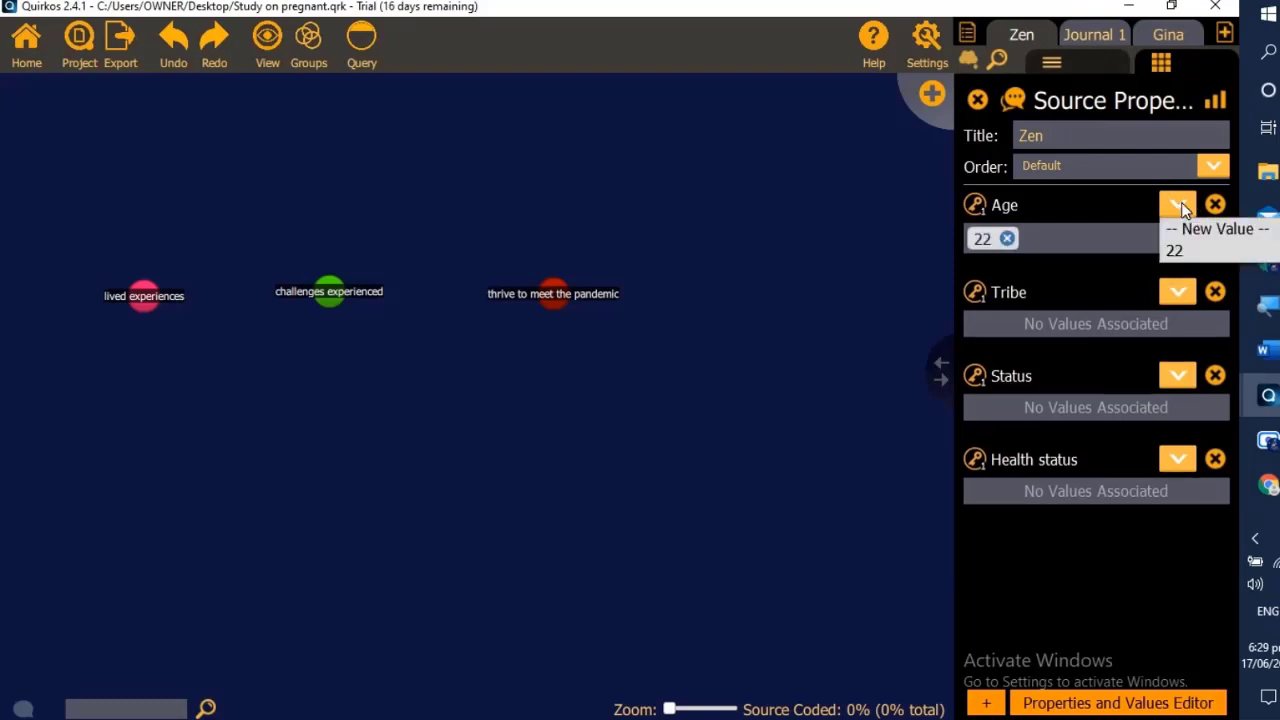
{"action": "left_click", "coordinate": [1184, 226]}
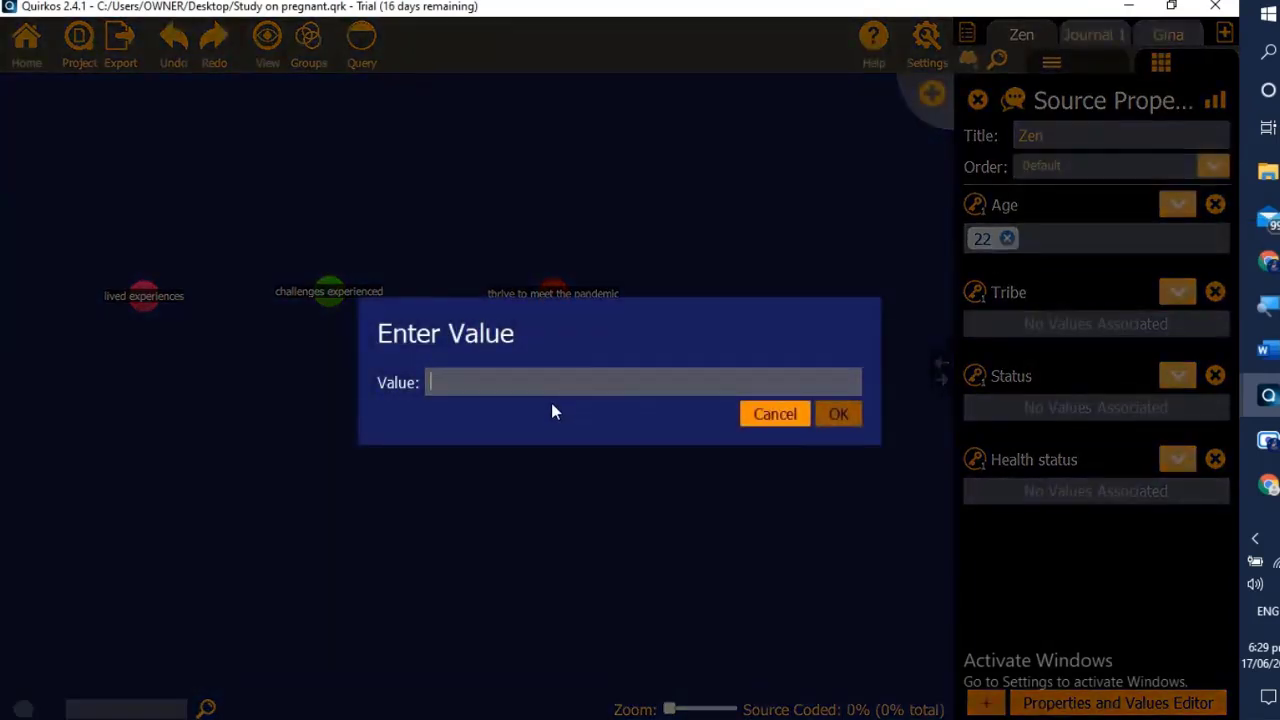
{"action": "type", "text": "21"}
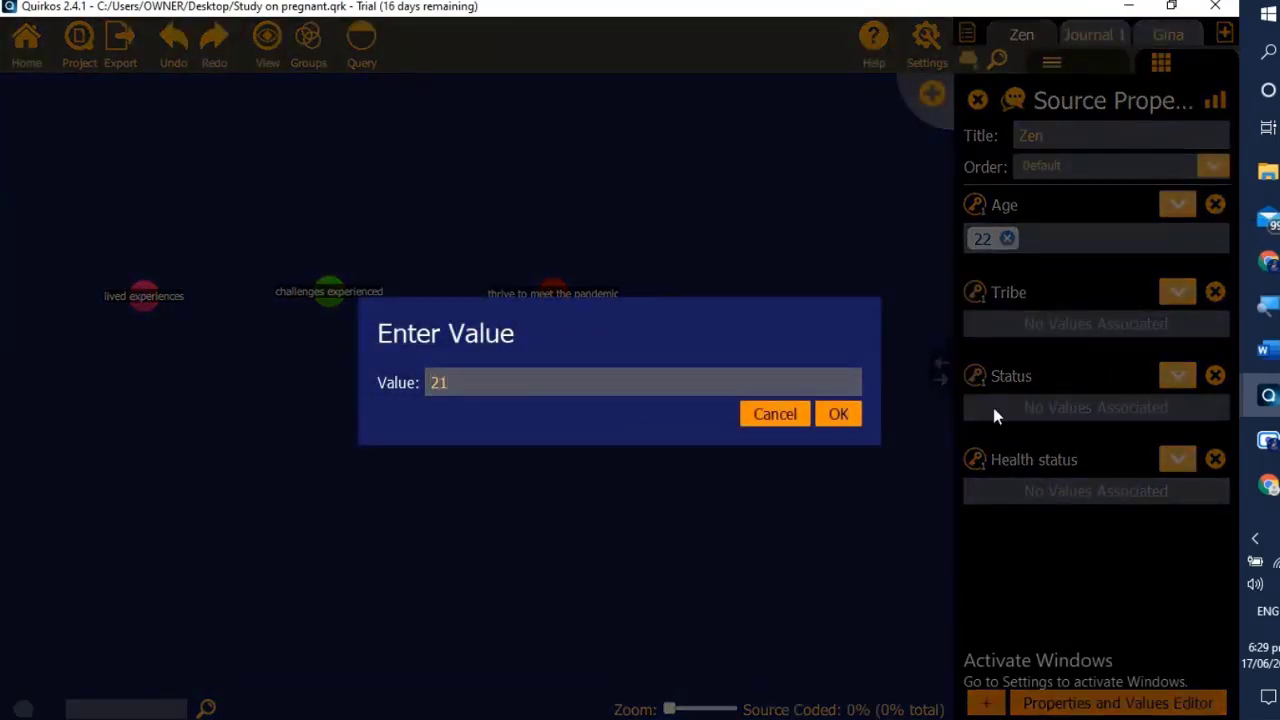
{"action": "left_click", "coordinate": [850, 420]}
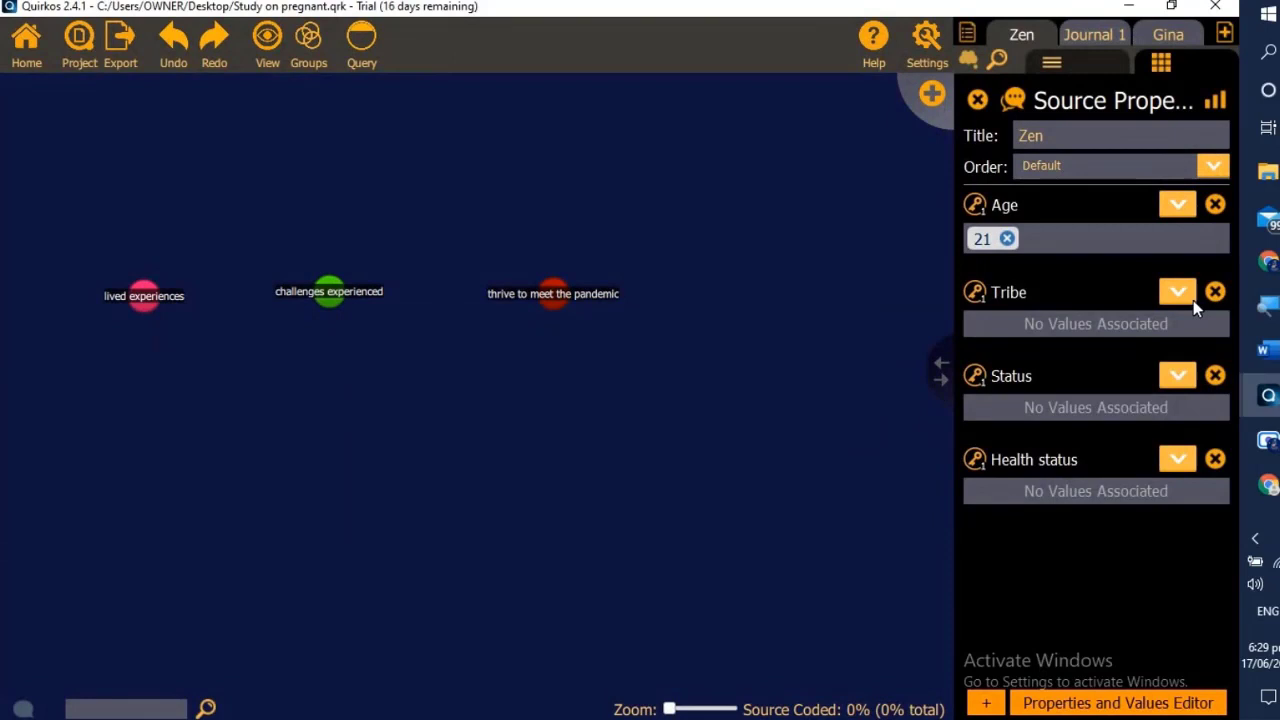
Give Zen new values: Tribe Cebuano, Status Single and Health status 'with illness'
{"action": "left_click", "coordinate": [1179, 296]}
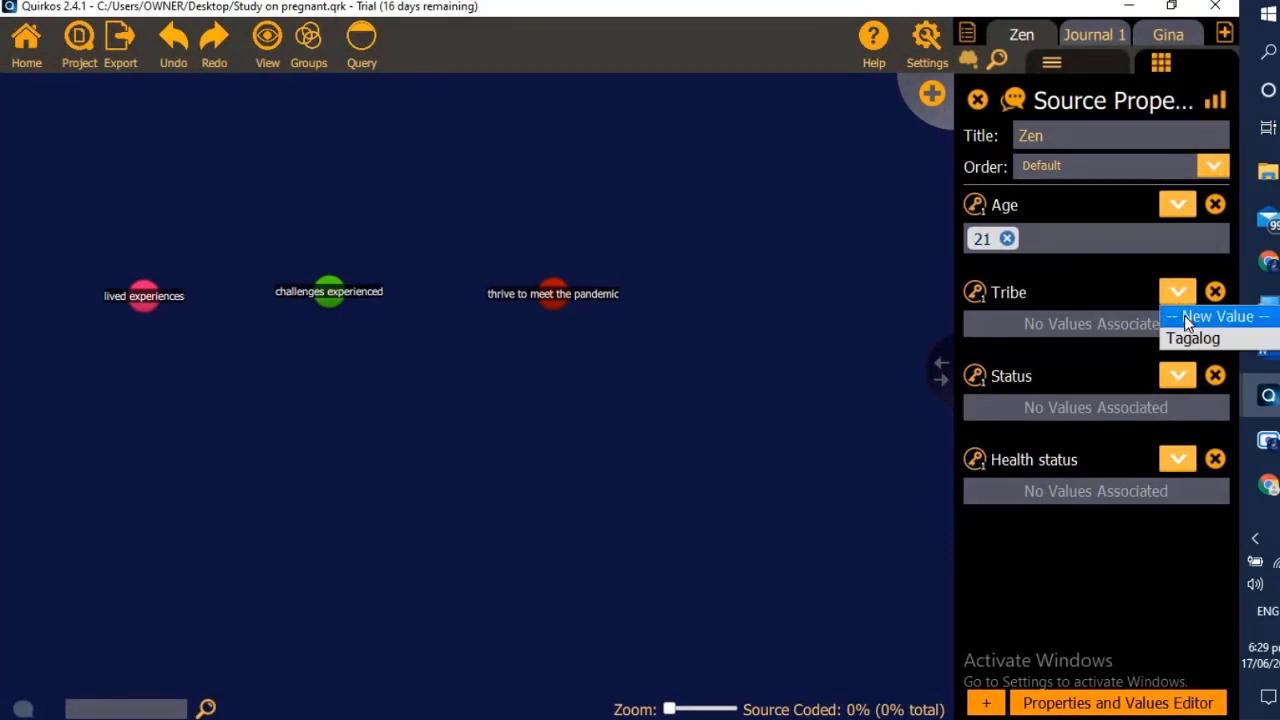
{"action": "left_click", "coordinate": [1184, 317]}
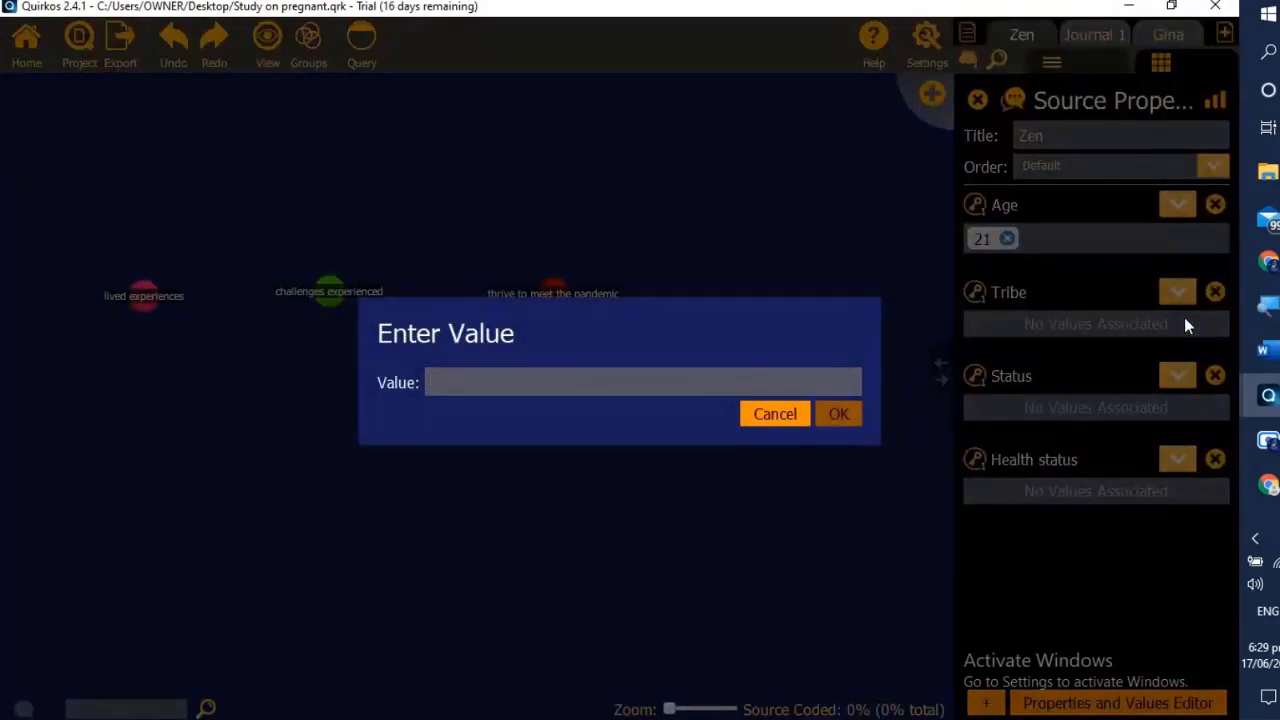
{"action": "type", "text": "Cebuano"}
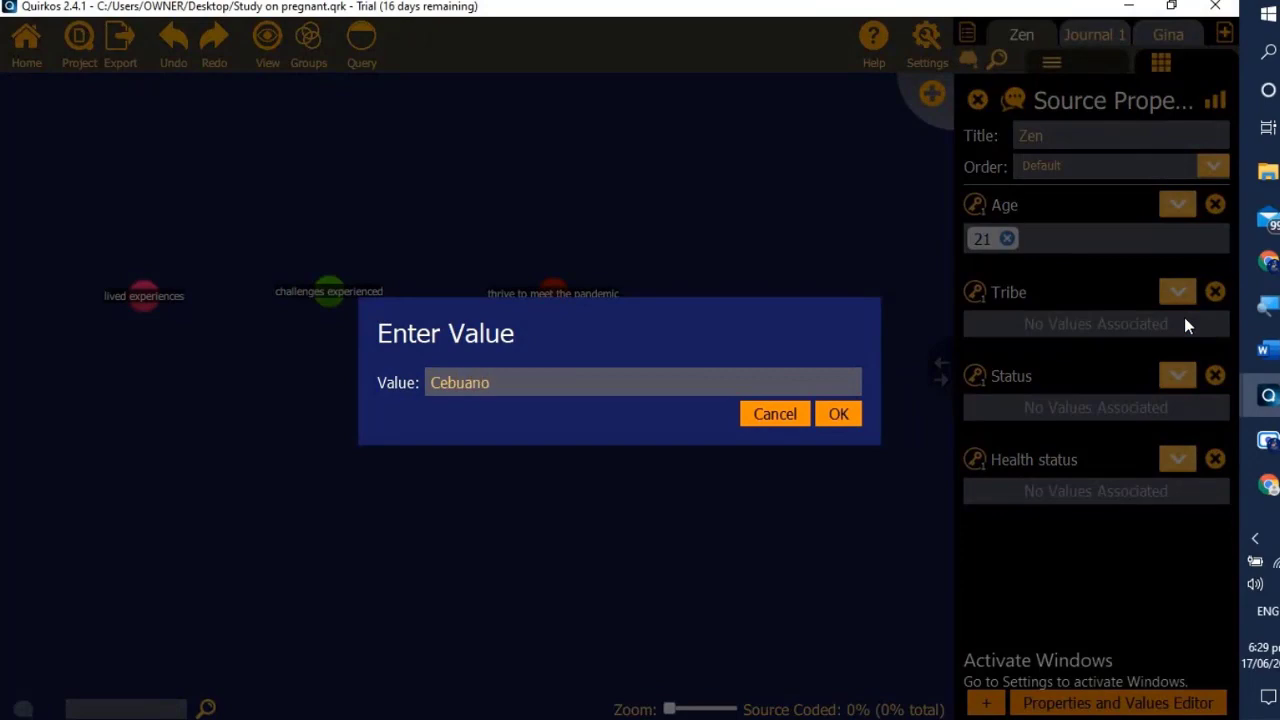
{"action": "left_click", "coordinate": [842, 418]}
{"action": "left_click", "coordinate": [1177, 378]}
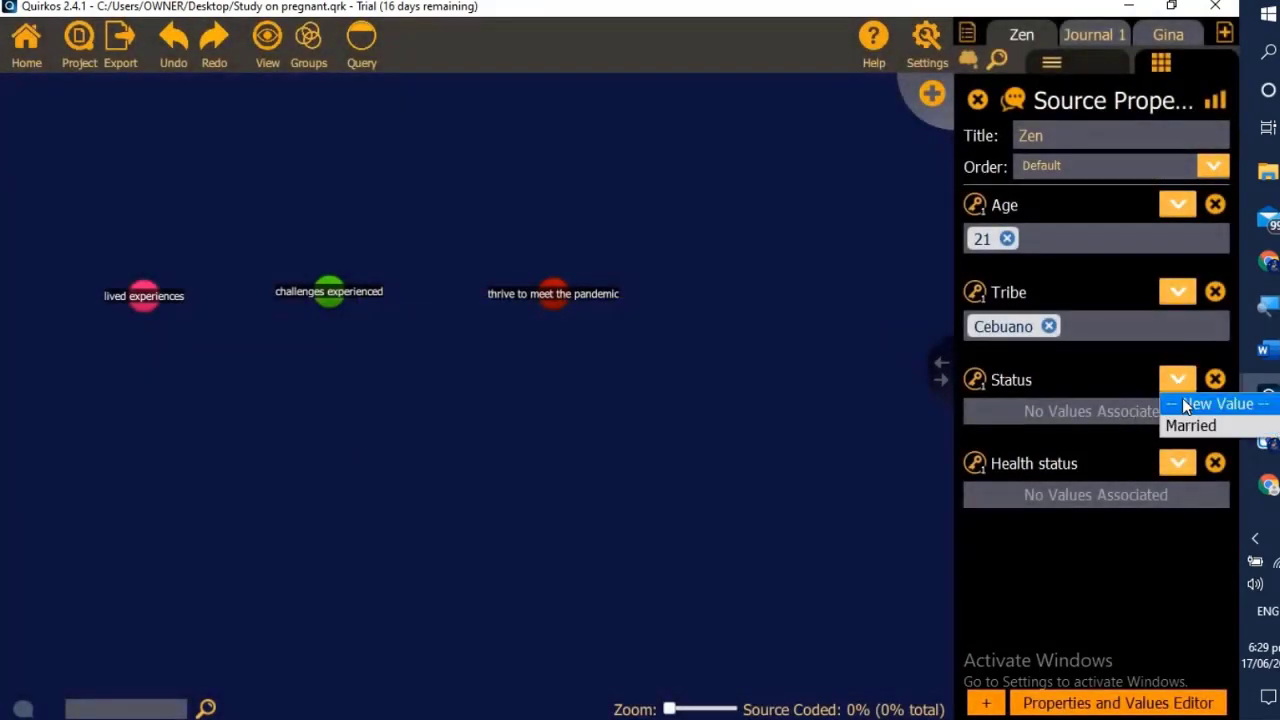
{"action": "left_click", "coordinate": [1186, 401]}
{"action": "type", "text": "Single"}
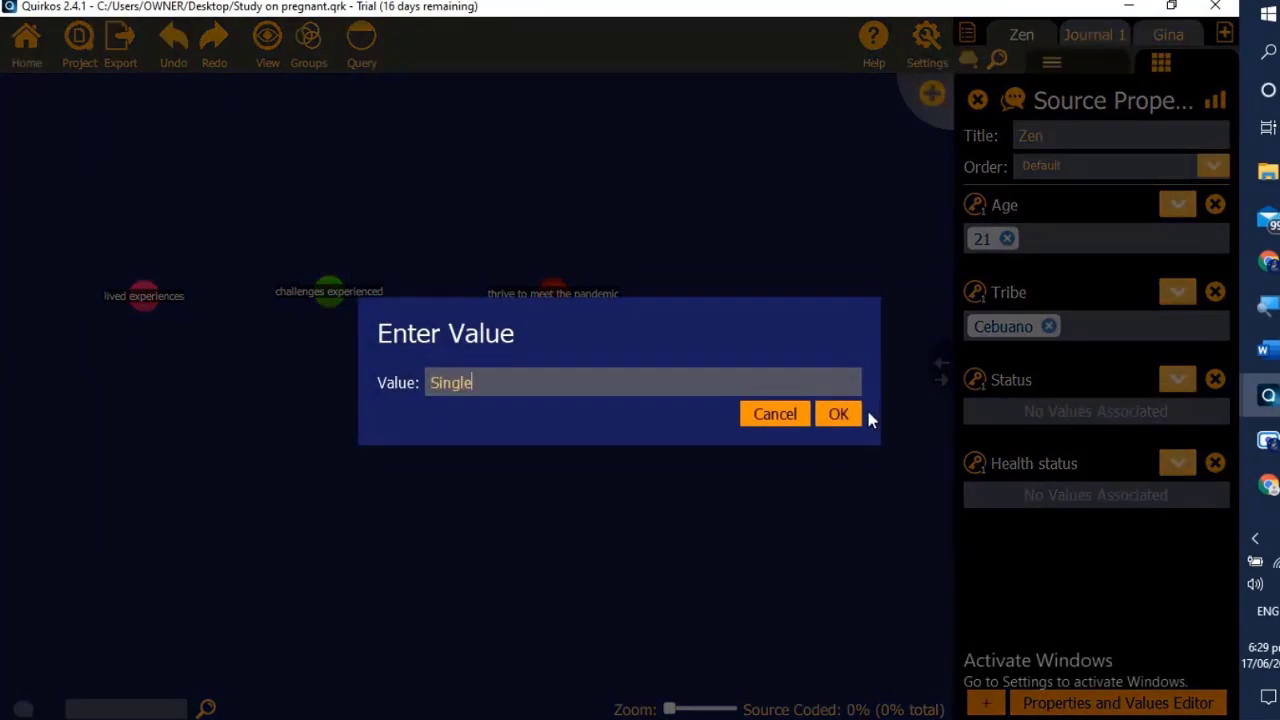
{"action": "left_click", "coordinate": [843, 415]}
{"action": "left_click", "coordinate": [1180, 468]}
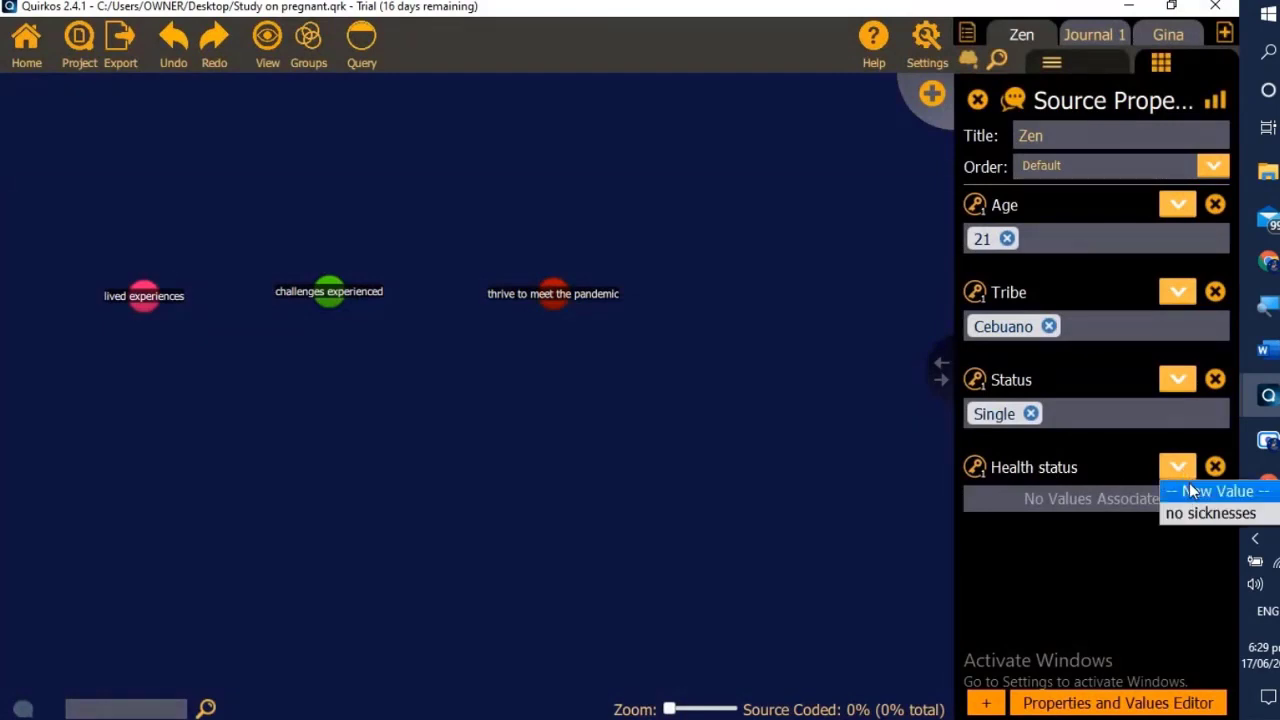
{"action": "left_click", "coordinate": [1189, 487]}
{"action": "type", "text": "with illness"}
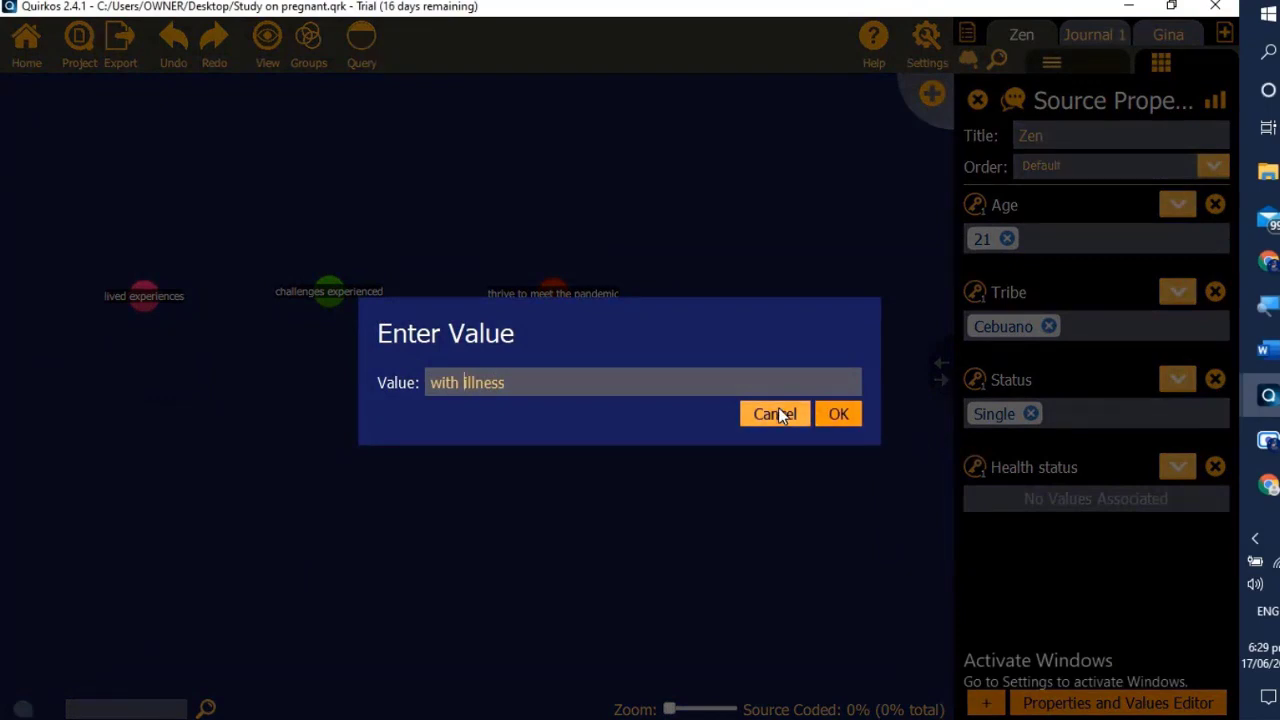
{"action": "left_click", "coordinate": [837, 413]}
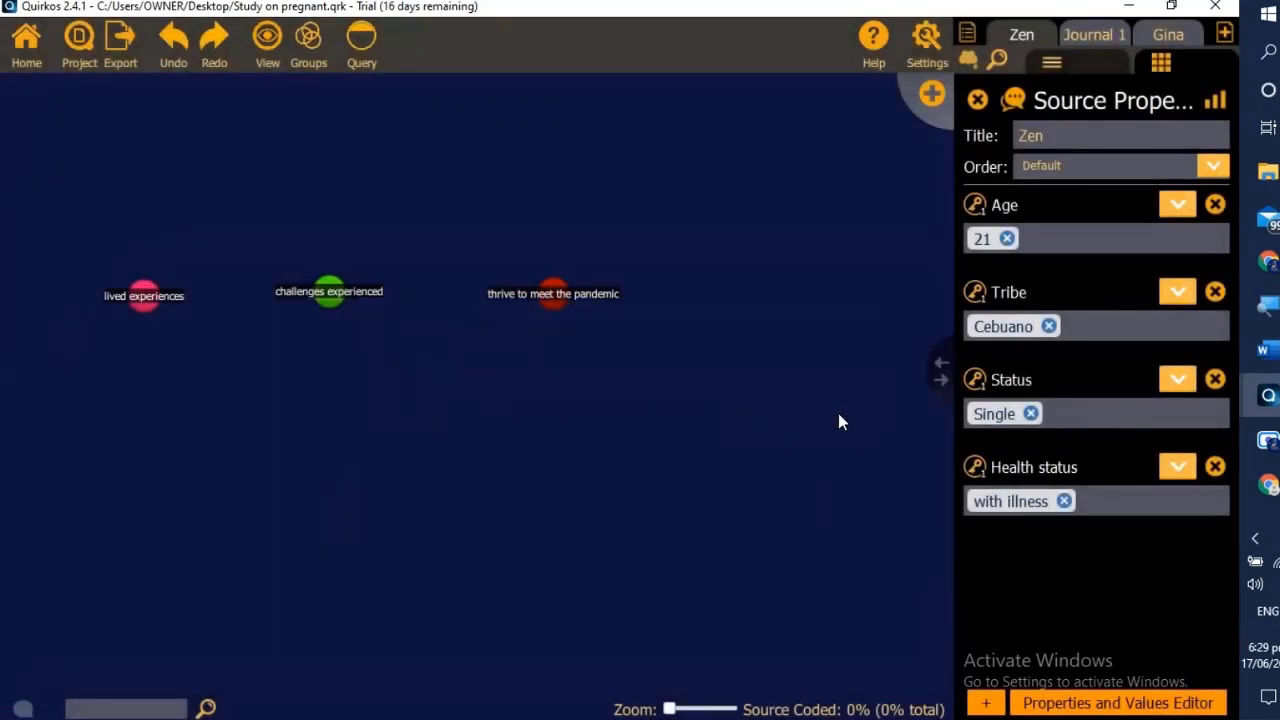
Open Joy's interview transcript from the All Sources list
{"action": "left_click", "coordinate": [1094, 37]}
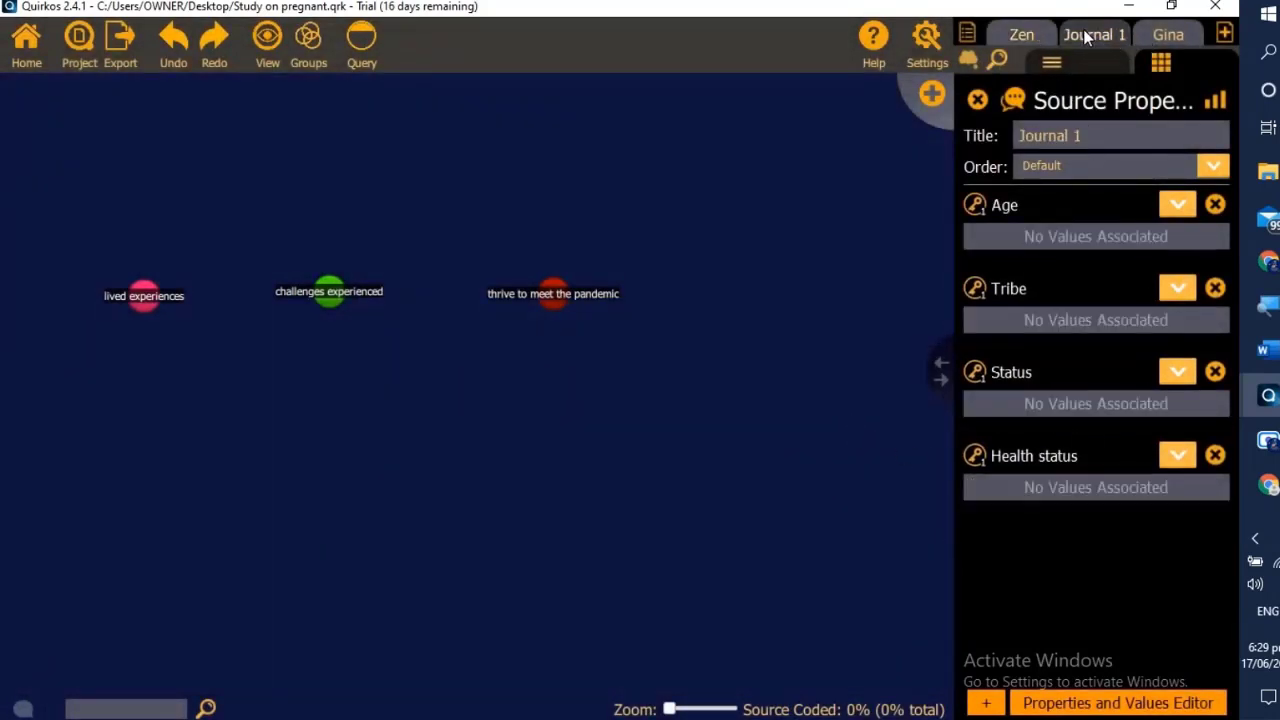
{"action": "left_click", "coordinate": [967, 36]}
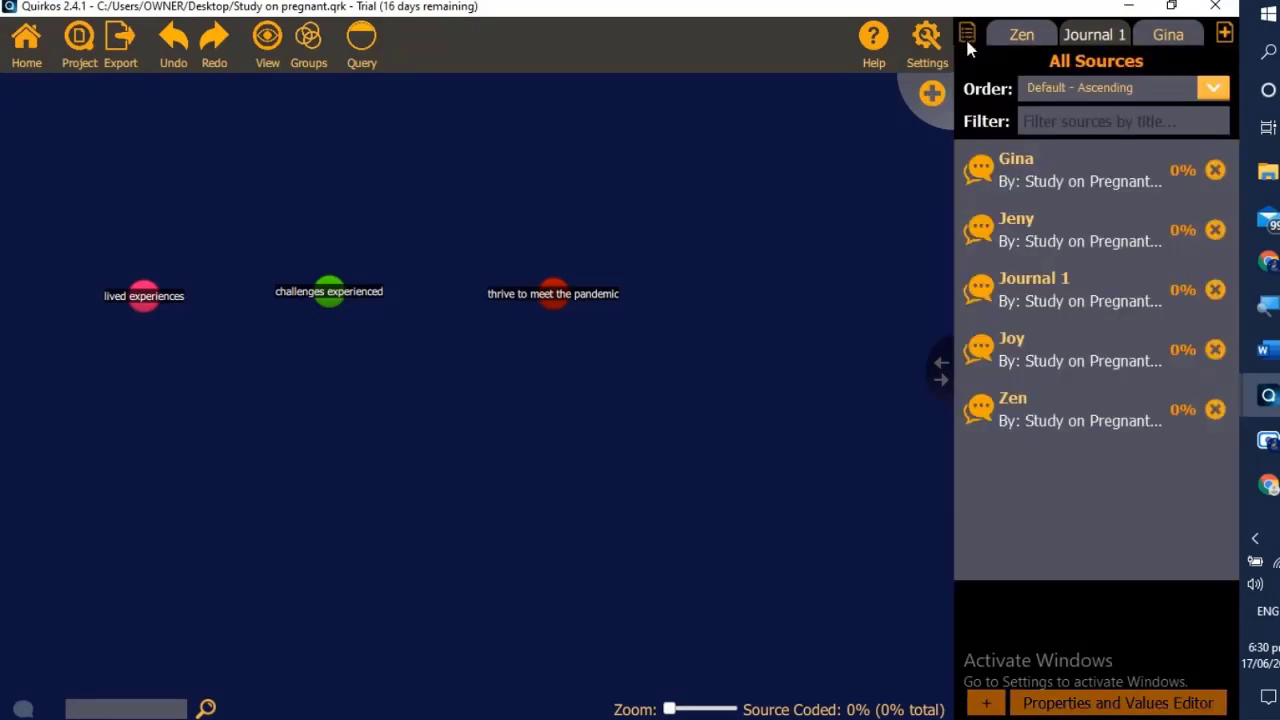
{"action": "left_click", "coordinate": [1021, 165]}
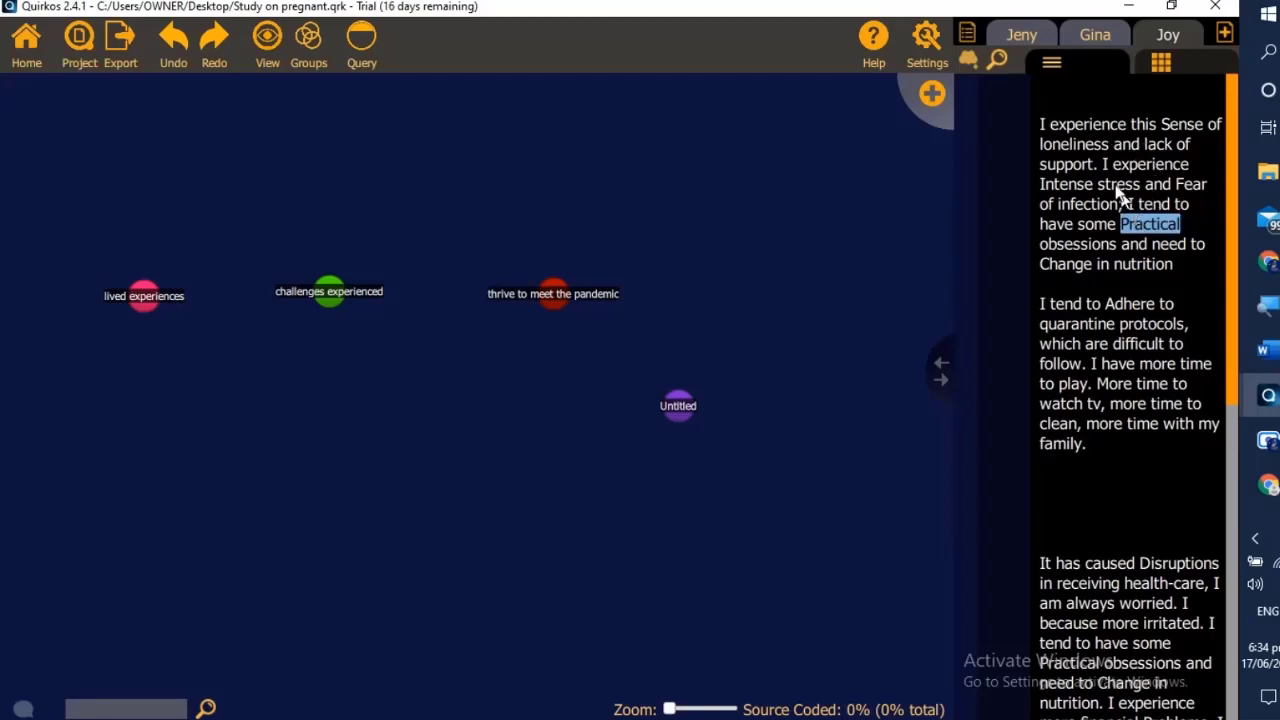
Code 'Sense of loneliness' in Joy's first paragraph under lived experiences
{"action": "left_click", "coordinate": [1064, 130]}
{"action": "double_click", "coordinate": [1080, 133]}
{"action": "triple_click", "coordinate": [1040, 127]}
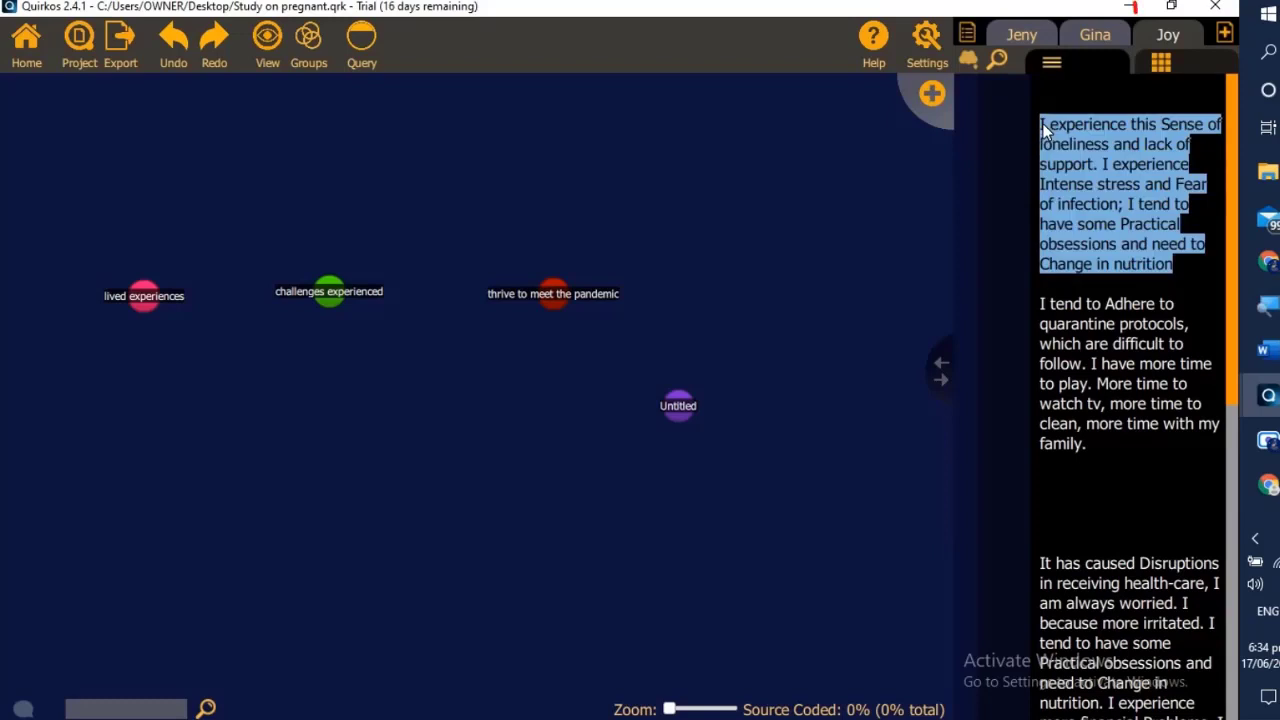
{"action": "left_click", "coordinate": [1140, 130]}
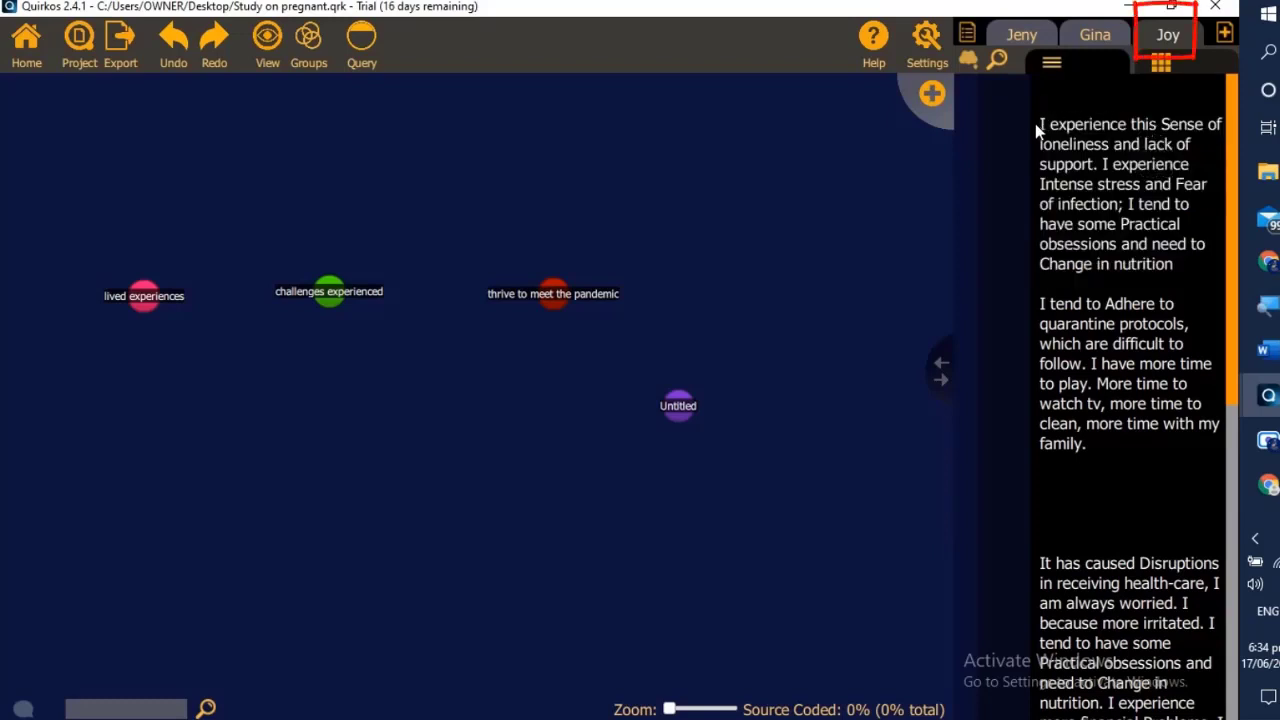
{"action": "left_click_drag", "start_coordinate": [1160, 127], "coordinate": [1113, 145]}
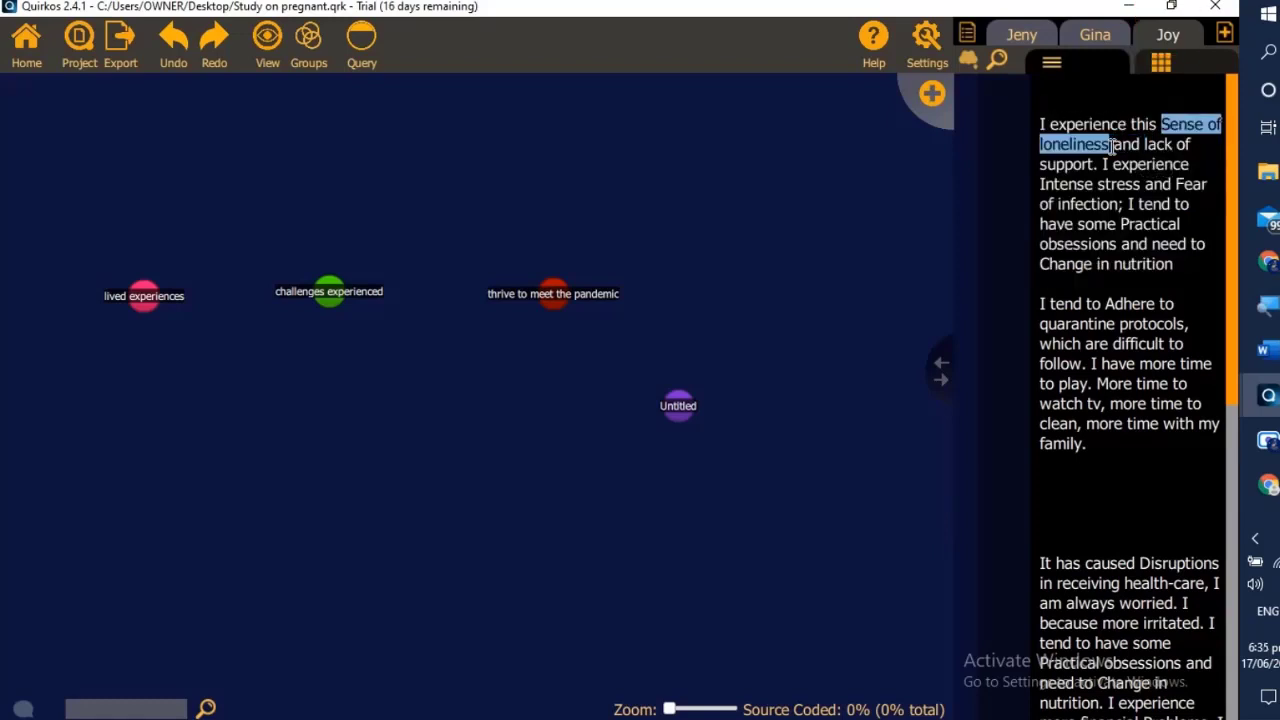
{"action": "left_click_drag", "start_coordinate": [1183, 125], "coordinate": [138, 303]}
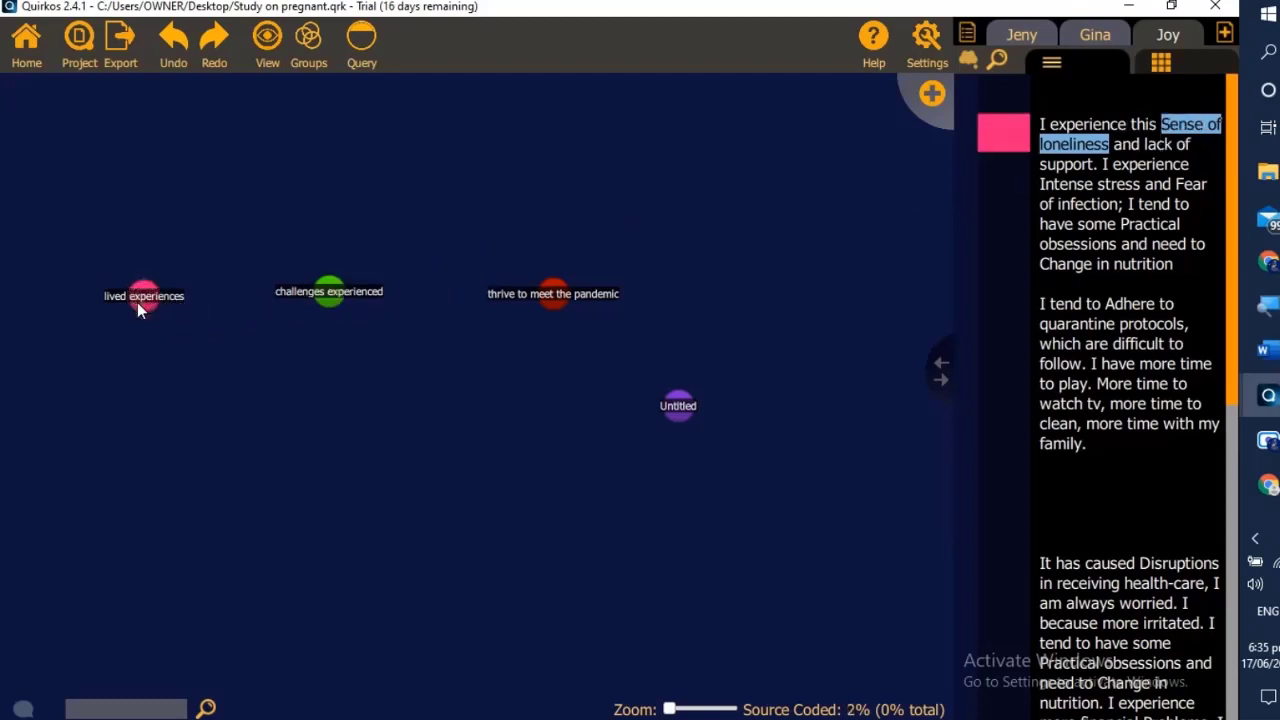
Code 'lack of support' under challenges experienced and 'Intense stress' under lived experiences
{"action": "left_click_drag", "start_coordinate": [1146, 144], "coordinate": [140, 304]}
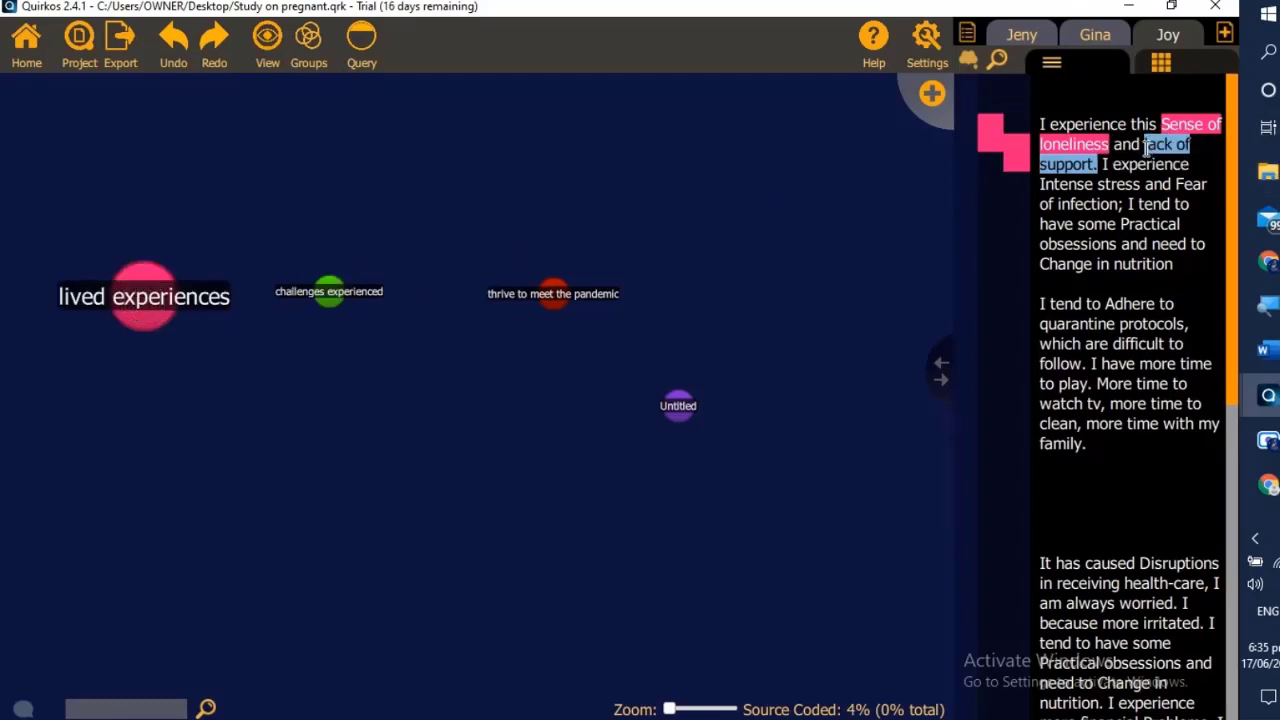
{"action": "left_click_drag", "start_coordinate": [1154, 149], "coordinate": [315, 309]}
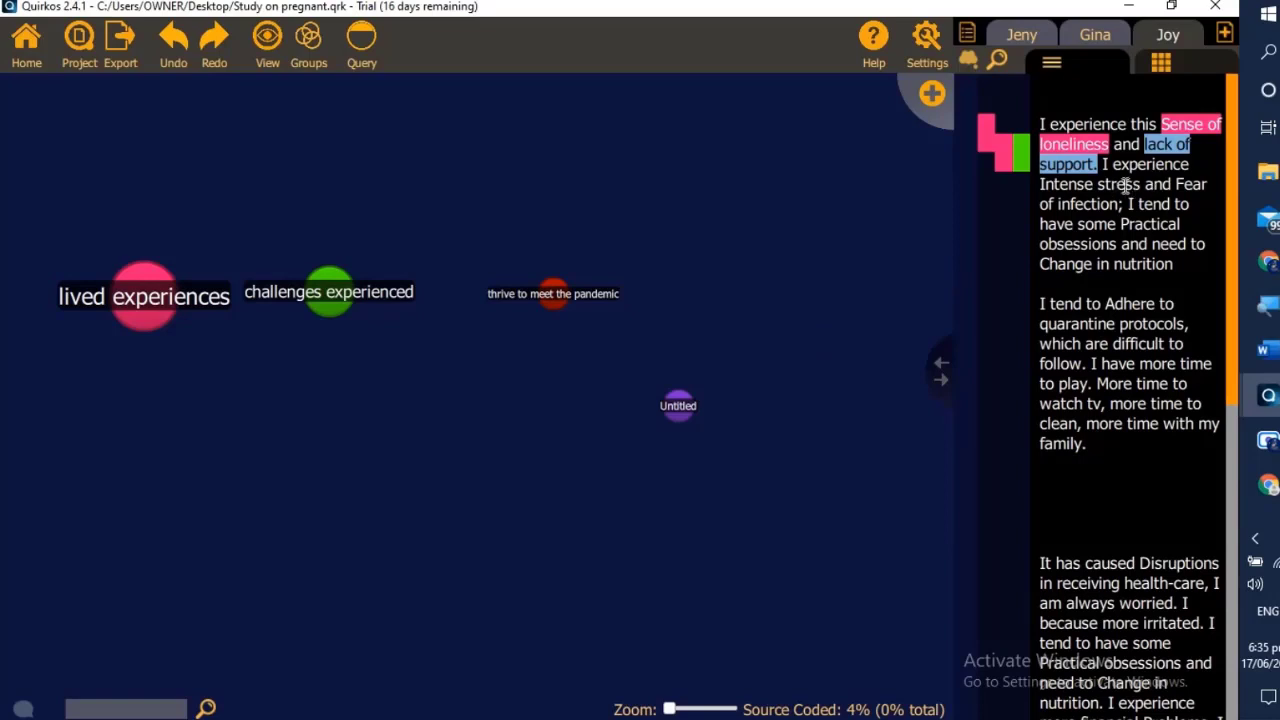
{"action": "mouse_move", "coordinate": [1041, 184]}
{"action": "left_mouse_down"}
{"action": "mouse_move", "coordinate": [1142, 188]}
{"action": "mouse_move", "coordinate": [1057, 186]}
{"action": "left_mouse_up"}
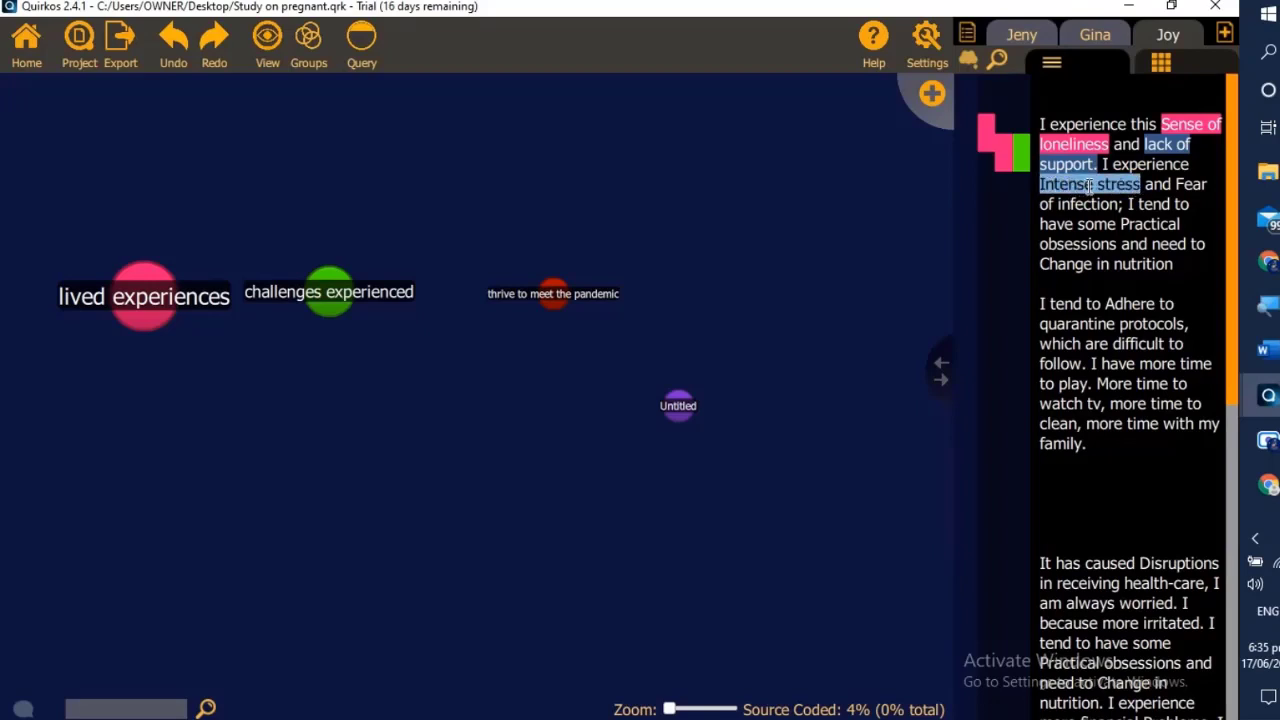
{"action": "left_click_drag", "start_coordinate": [1088, 187], "coordinate": [138, 315]}
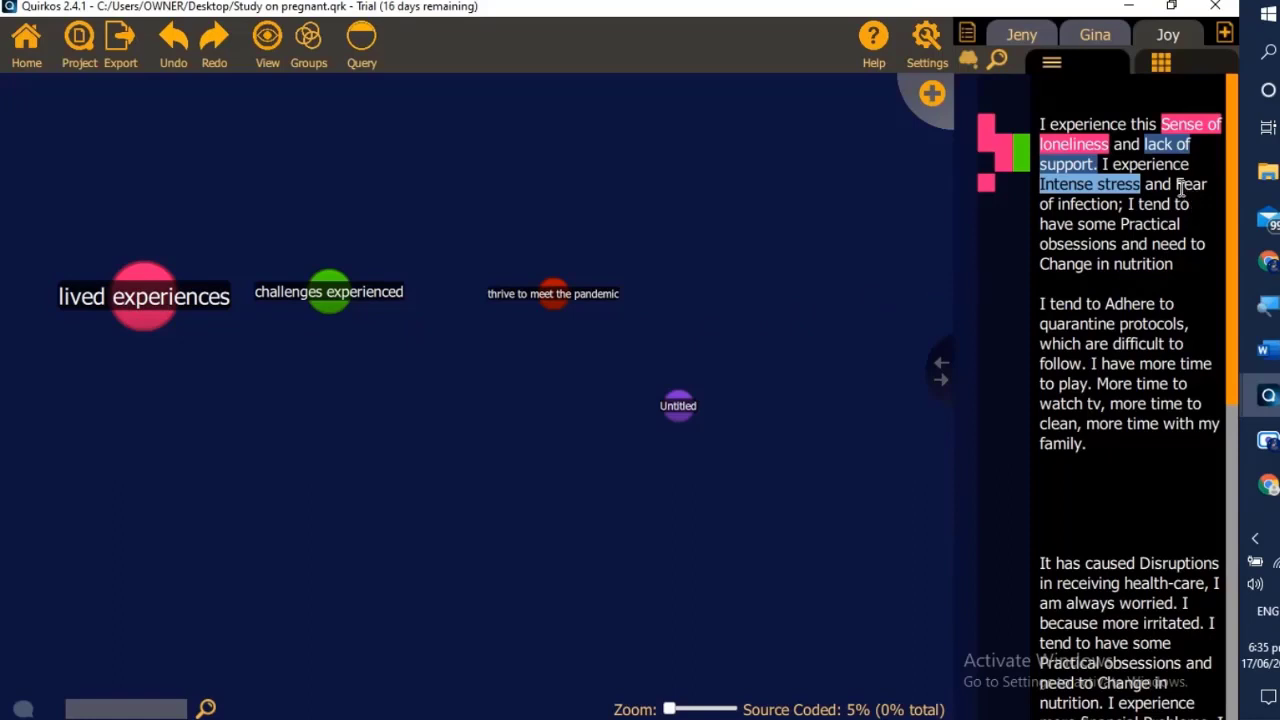
Code Fear of infection and Practical obsessions as lived experiences, nutrition change as thrive
{"action": "left_click_drag", "start_coordinate": [1176, 187], "coordinate": [143, 297]}
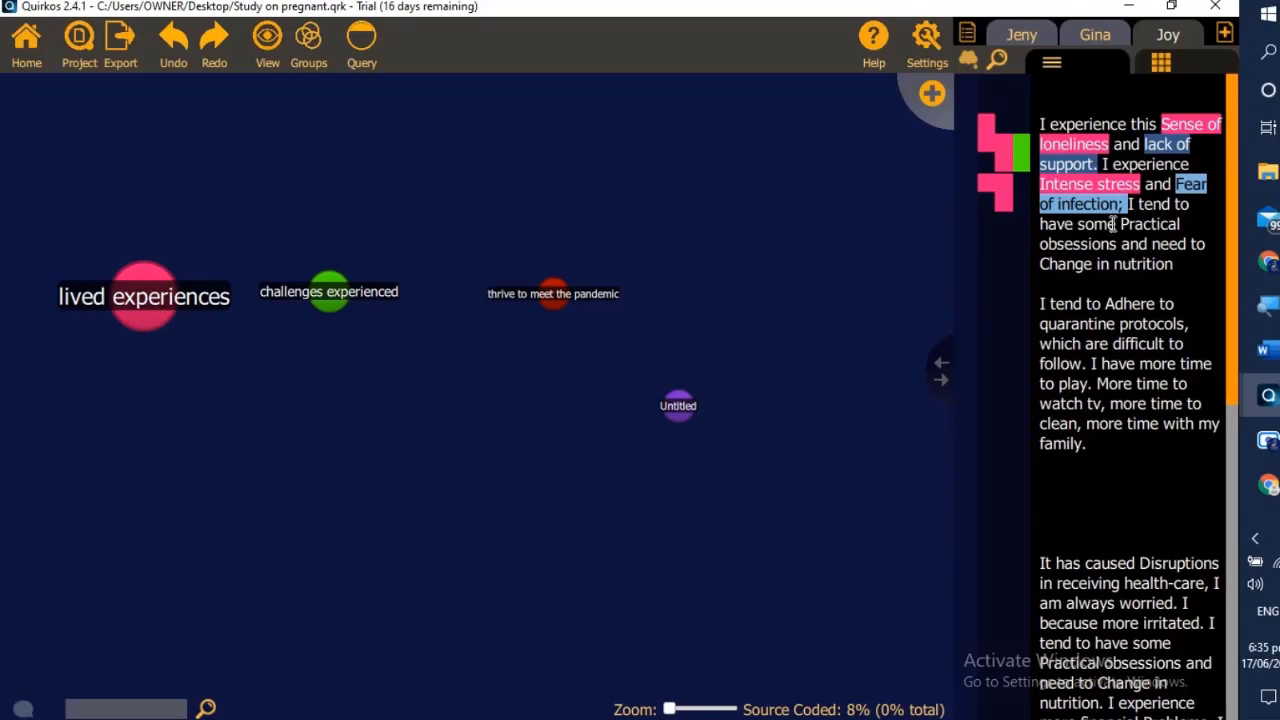
{"action": "left_click_drag", "start_coordinate": [1122, 222], "coordinate": [140, 305]}
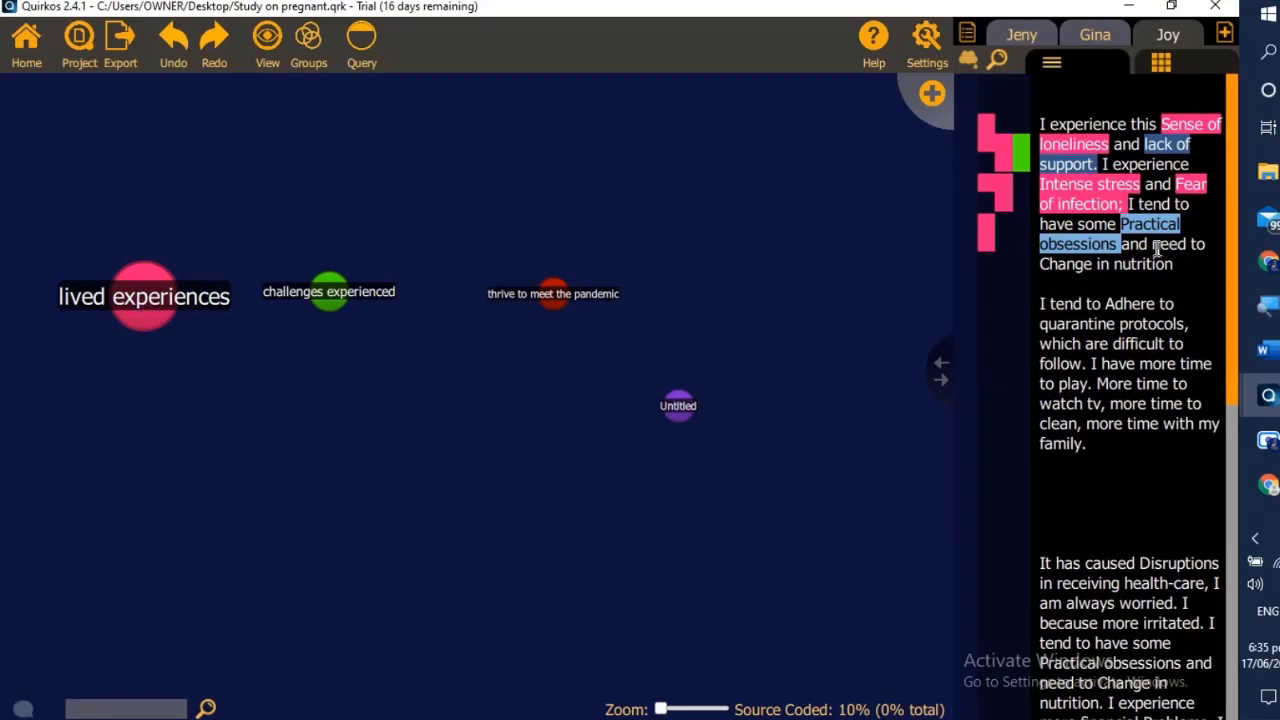
{"action": "left_click_drag", "start_coordinate": [1156, 248], "coordinate": [150, 305]}
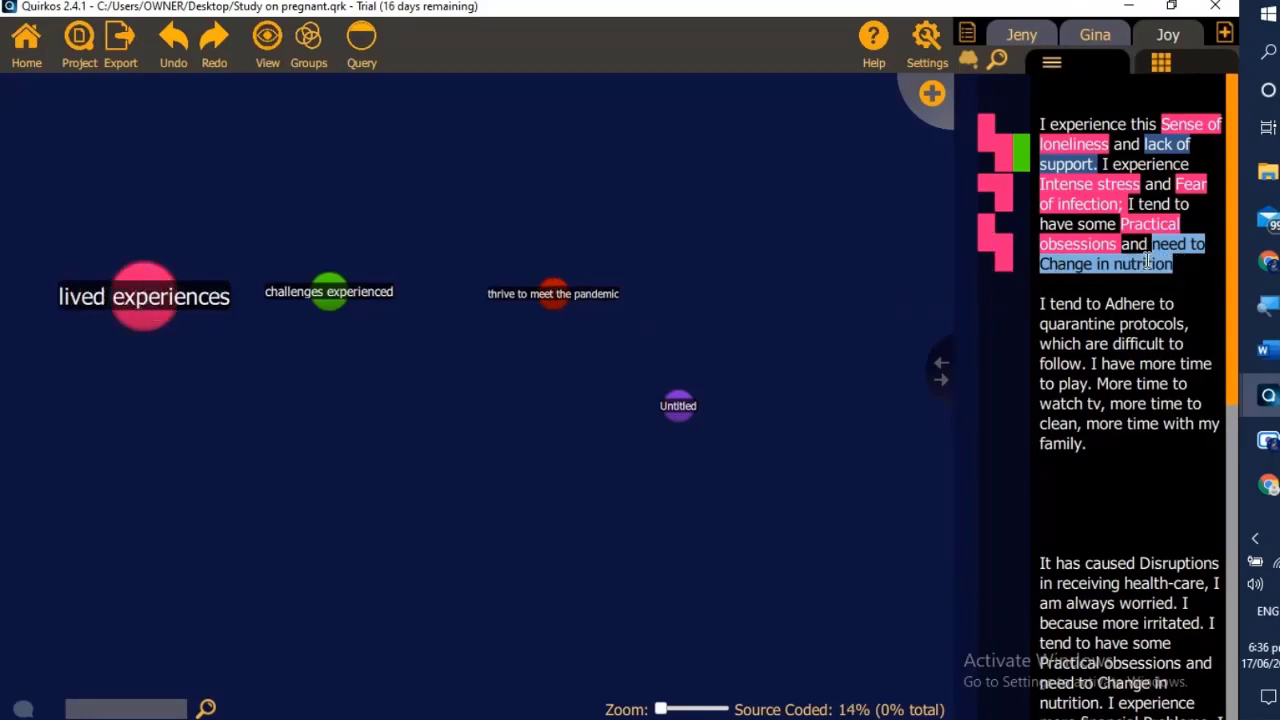
{"action": "left_click_drag", "start_coordinate": [1147, 261], "coordinate": [549, 303]}
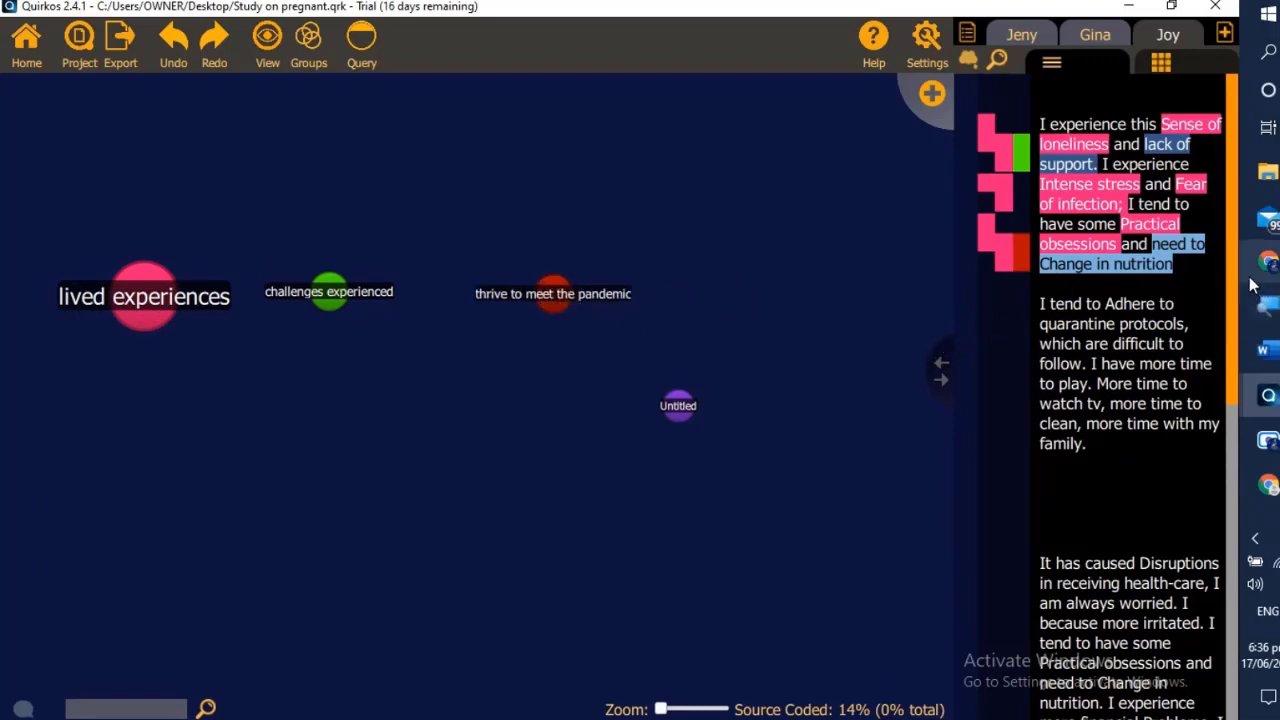
Code 'Fear of infection' and 'Adhere to quarantine protocols' under challenges experienced
{"action": "left_click", "coordinate": [1177, 185]}
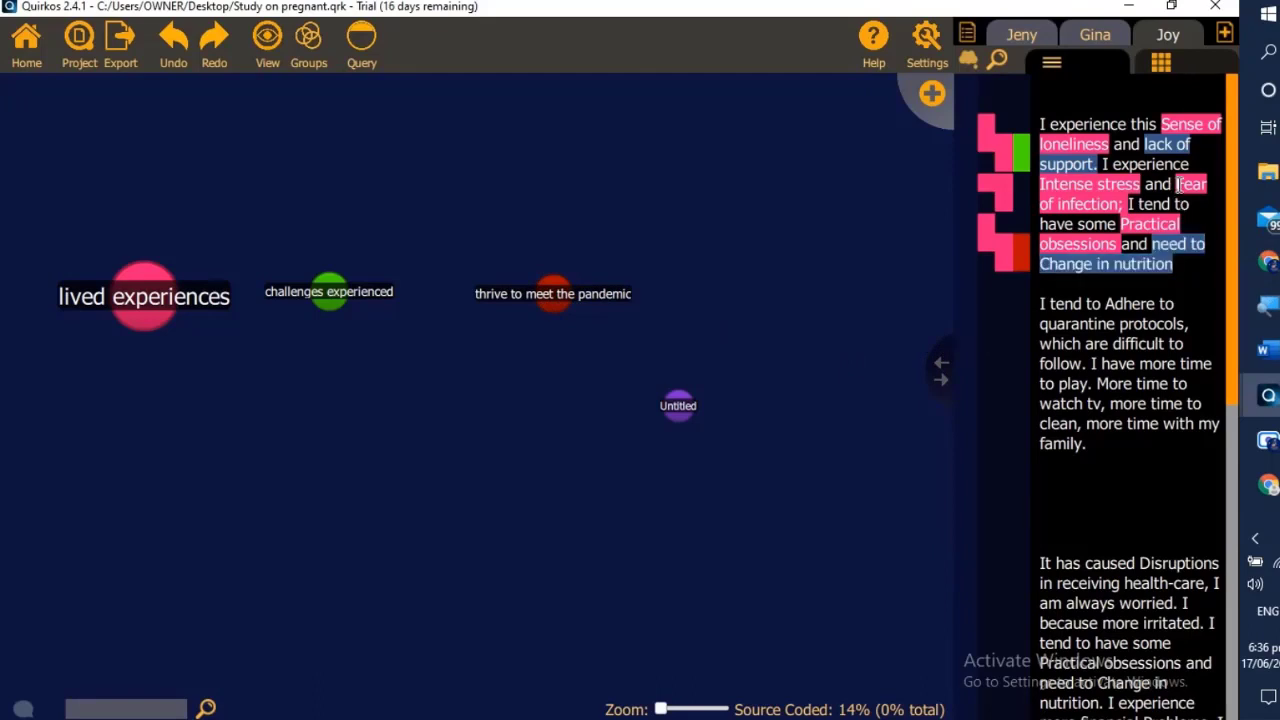
{"action": "left_click_drag", "start_coordinate": [1183, 190], "coordinate": [330, 302]}
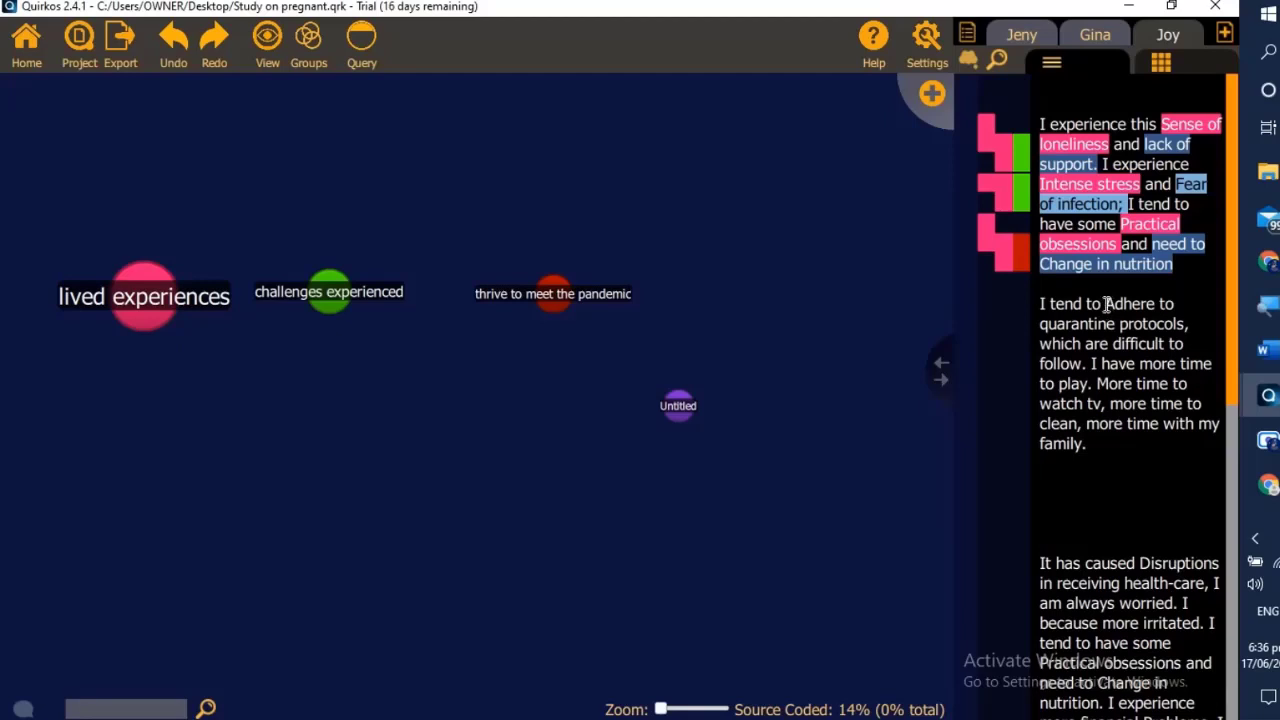
{"action": "left_click_drag", "start_coordinate": [1107, 304], "coordinate": [330, 300]}
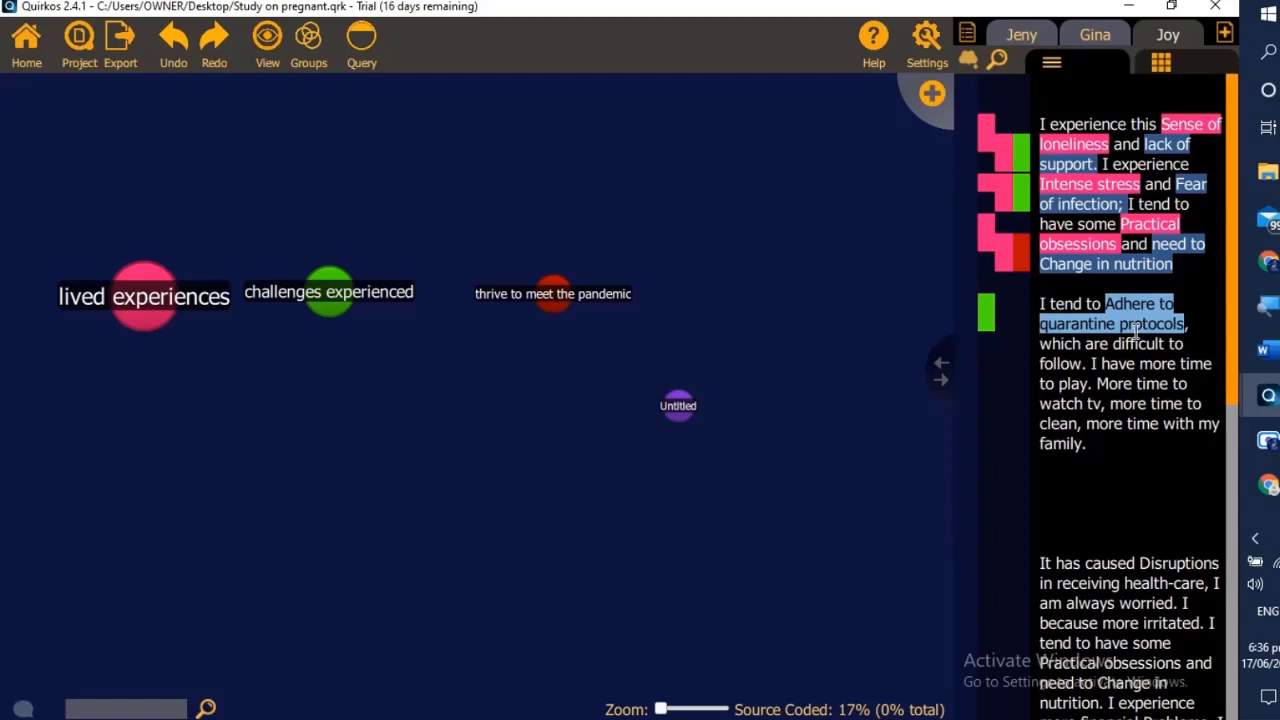
{"action": "left_click", "coordinate": [1141, 364]}
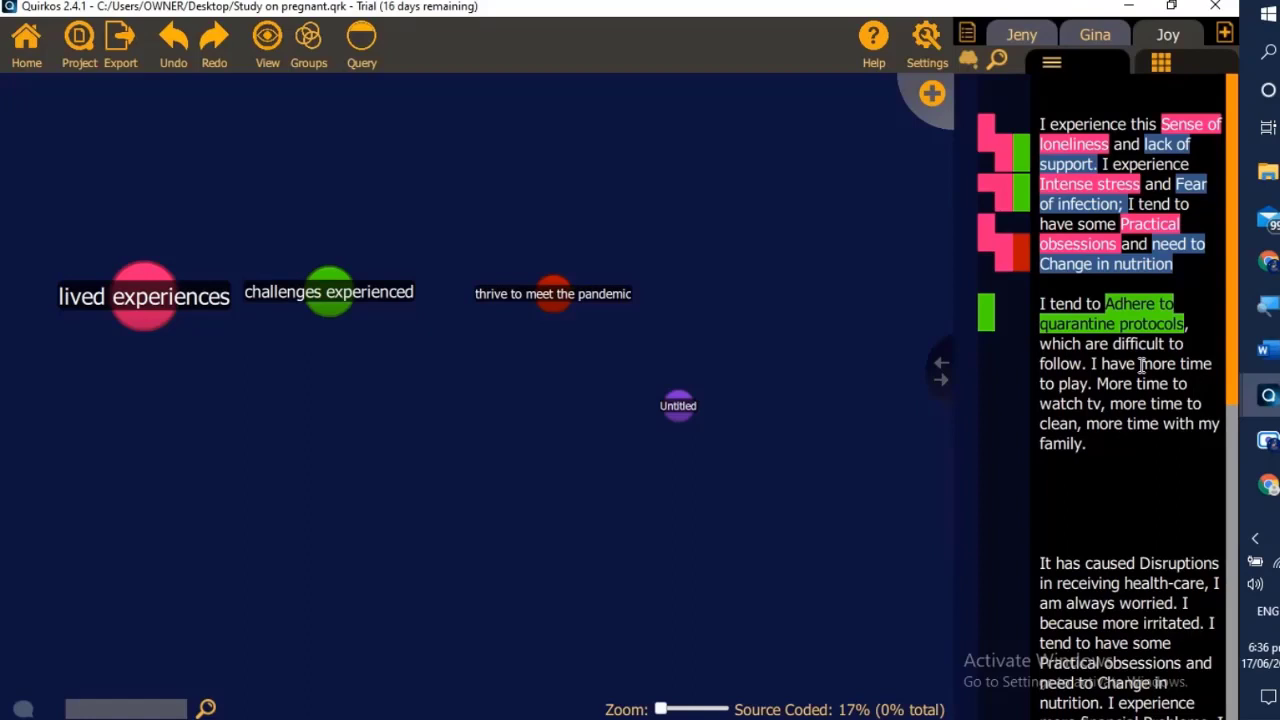
Code 'more time to play' as thrive and 'more time to clean' as lived experiences
{"action": "left_click_drag", "start_coordinate": [1141, 366], "coordinate": [1116, 380]}
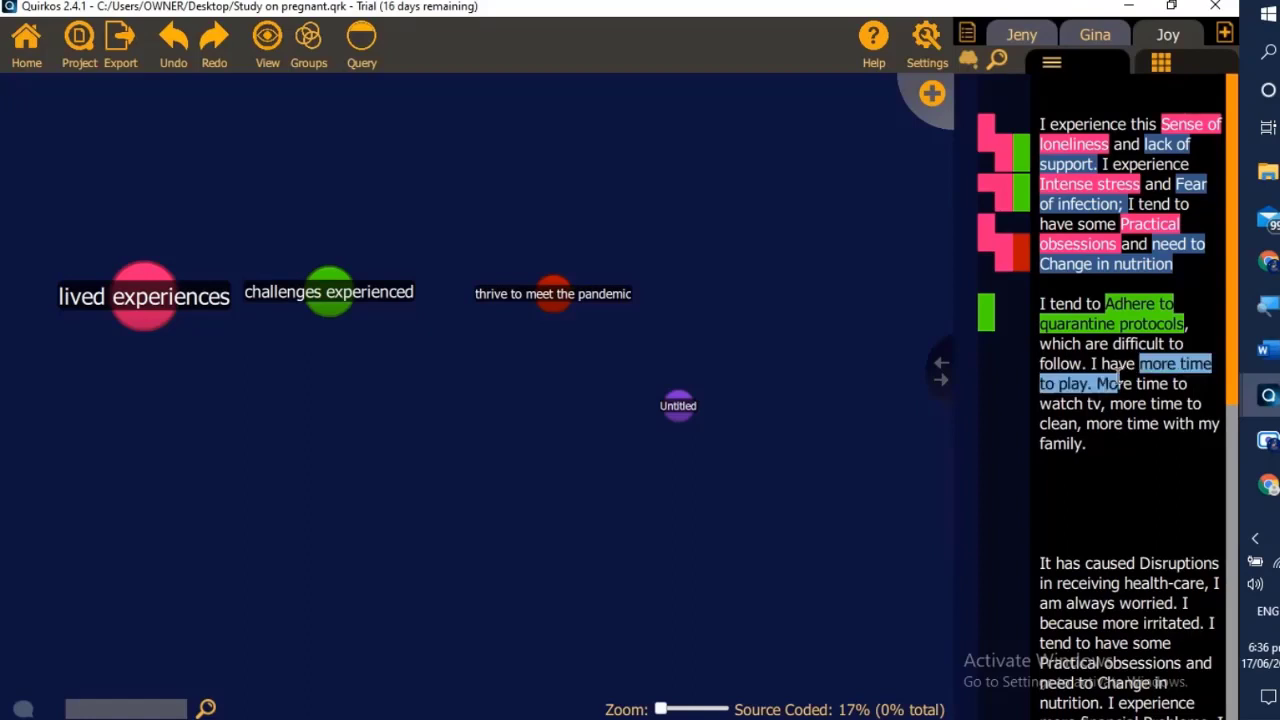
{"action": "left_click_drag", "start_coordinate": [1116, 383], "coordinate": [557, 302]}
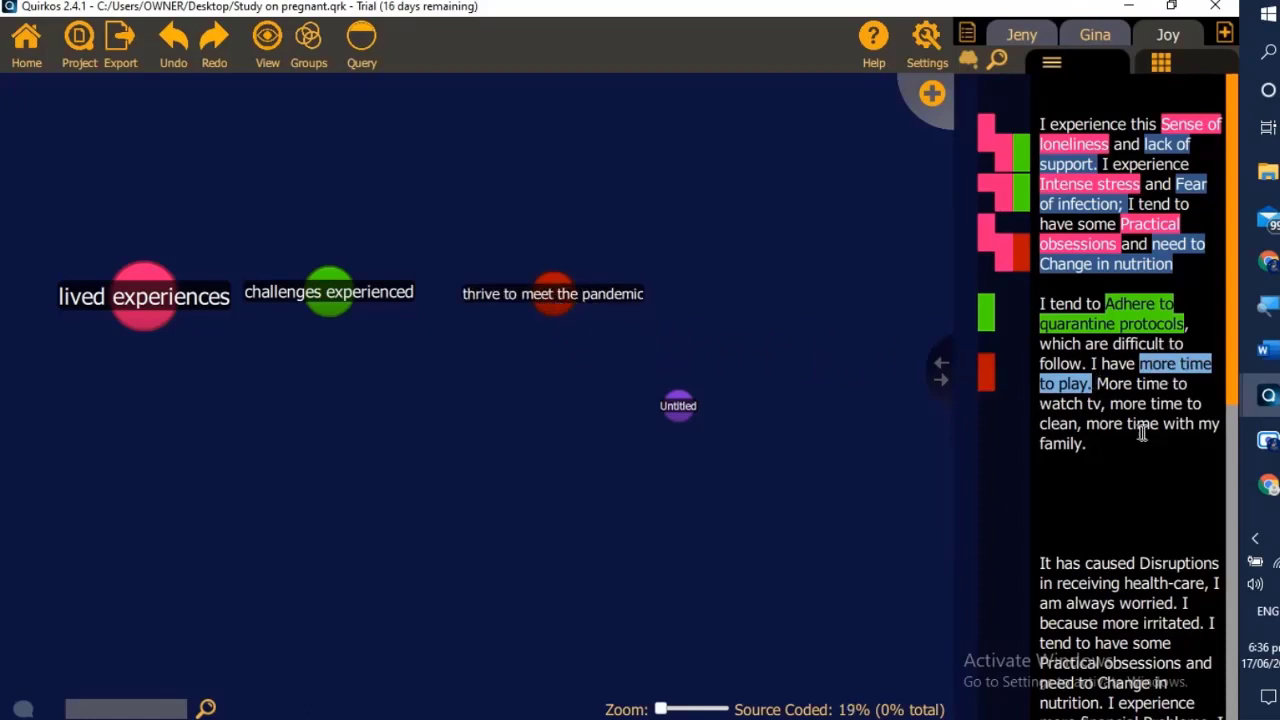
{"action": "left_click_drag", "start_coordinate": [1116, 404], "coordinate": [1080, 424]}
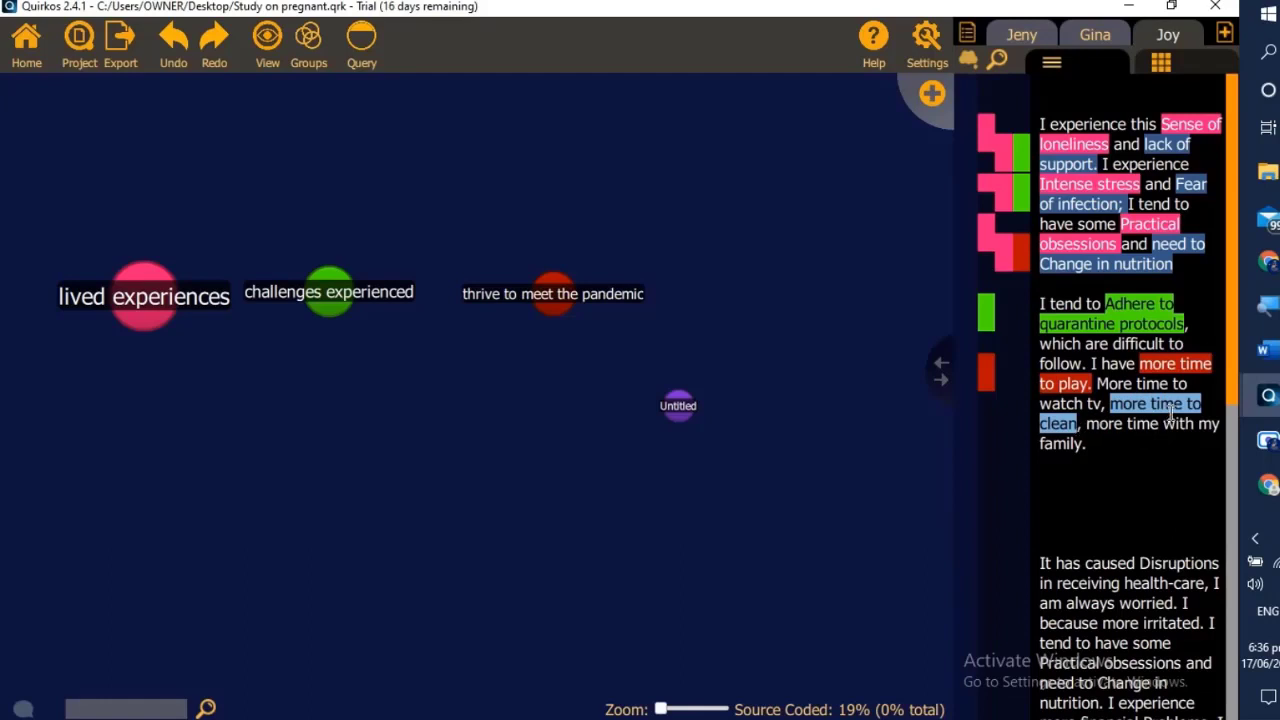
{"action": "left_click_drag", "start_coordinate": [1172, 404], "coordinate": [122, 290]}
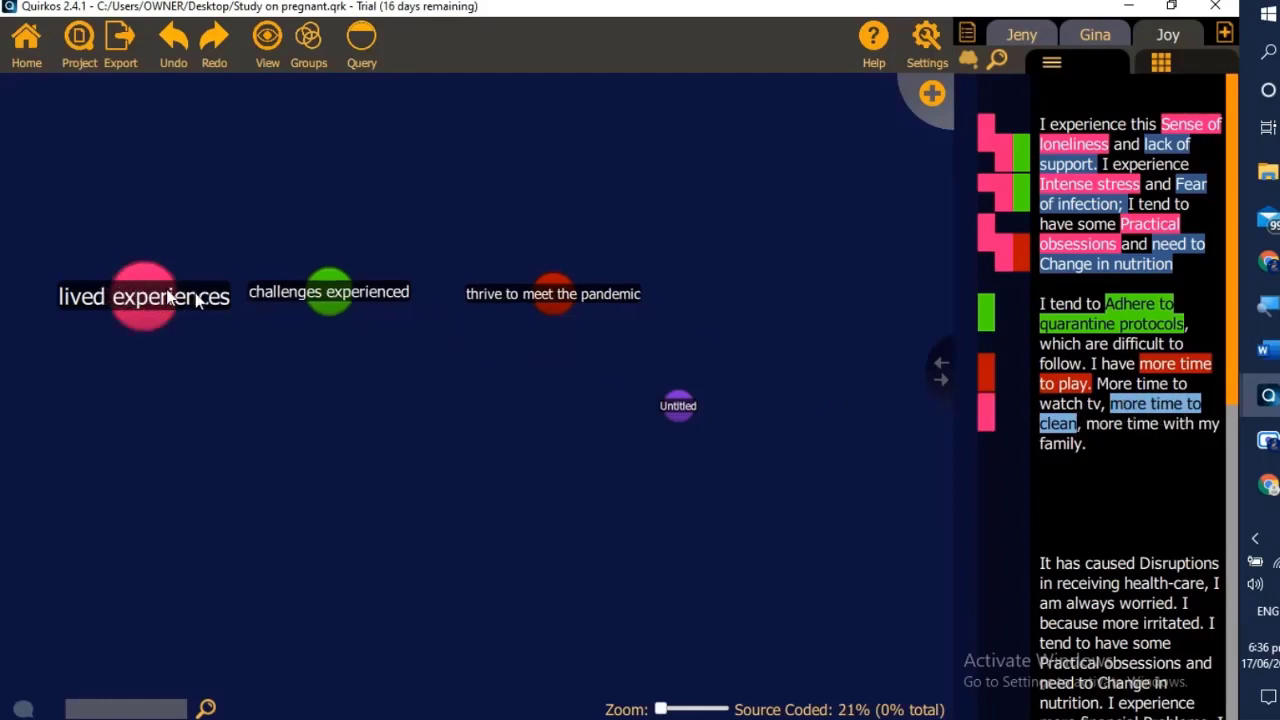
Code 'Disruptions in receiving health-care', 'worried' and 'more irritated' under challenges experienced
{"action": "scroll", "coordinate": [1095, 580], "scroll_direction": "down", "scroll_amount": 4}
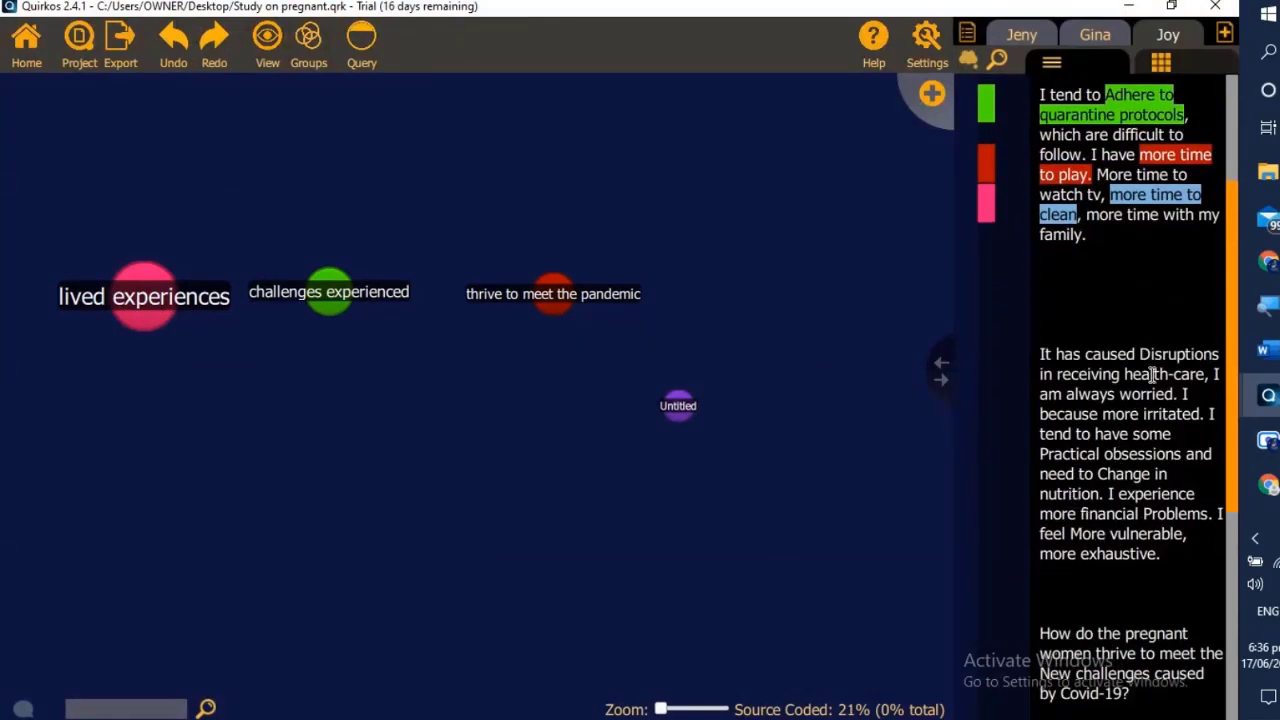
{"action": "mouse_move", "coordinate": [1140, 354]}
{"action": "left_mouse_down"}
{"action": "mouse_move", "coordinate": [1136, 372]}
{"action": "mouse_move", "coordinate": [1208, 374]}
{"action": "mouse_move", "coordinate": [360, 314]}
{"action": "mouse_move", "coordinate": [329, 292]}
{"action": "left_mouse_up"}
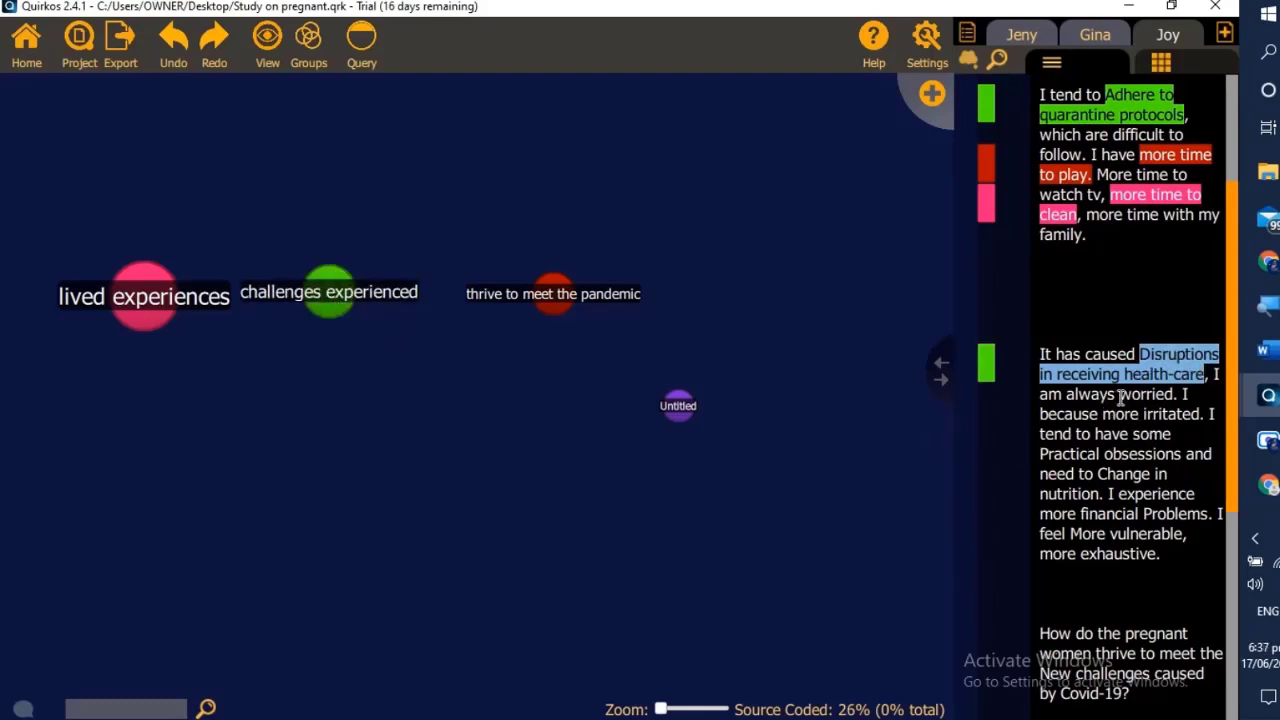
{"action": "mouse_move", "coordinate": [1120, 396]}
{"action": "left_mouse_down"}
{"action": "mouse_move", "coordinate": [1181, 396]}
{"action": "mouse_move", "coordinate": [1023, 397]}
{"action": "mouse_move", "coordinate": [329, 292]}
{"action": "left_mouse_up"}
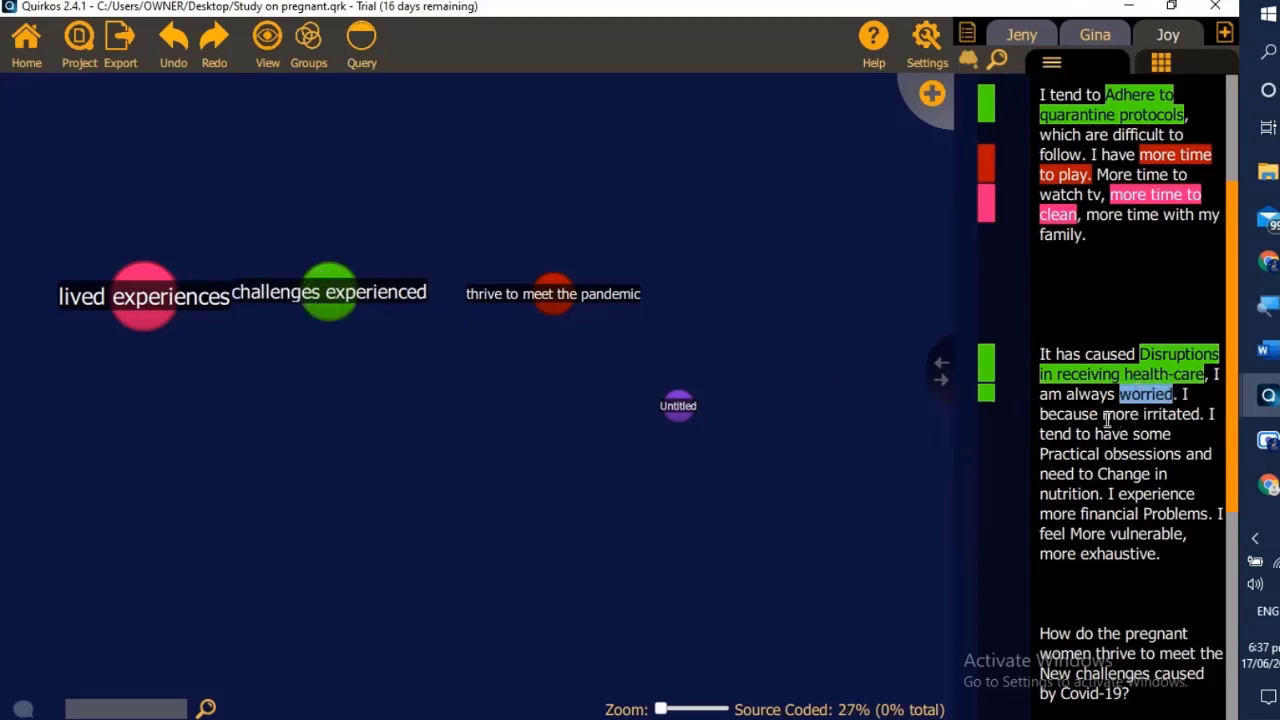
{"action": "left_click_drag", "start_coordinate": [1103, 418], "coordinate": [143, 304]}
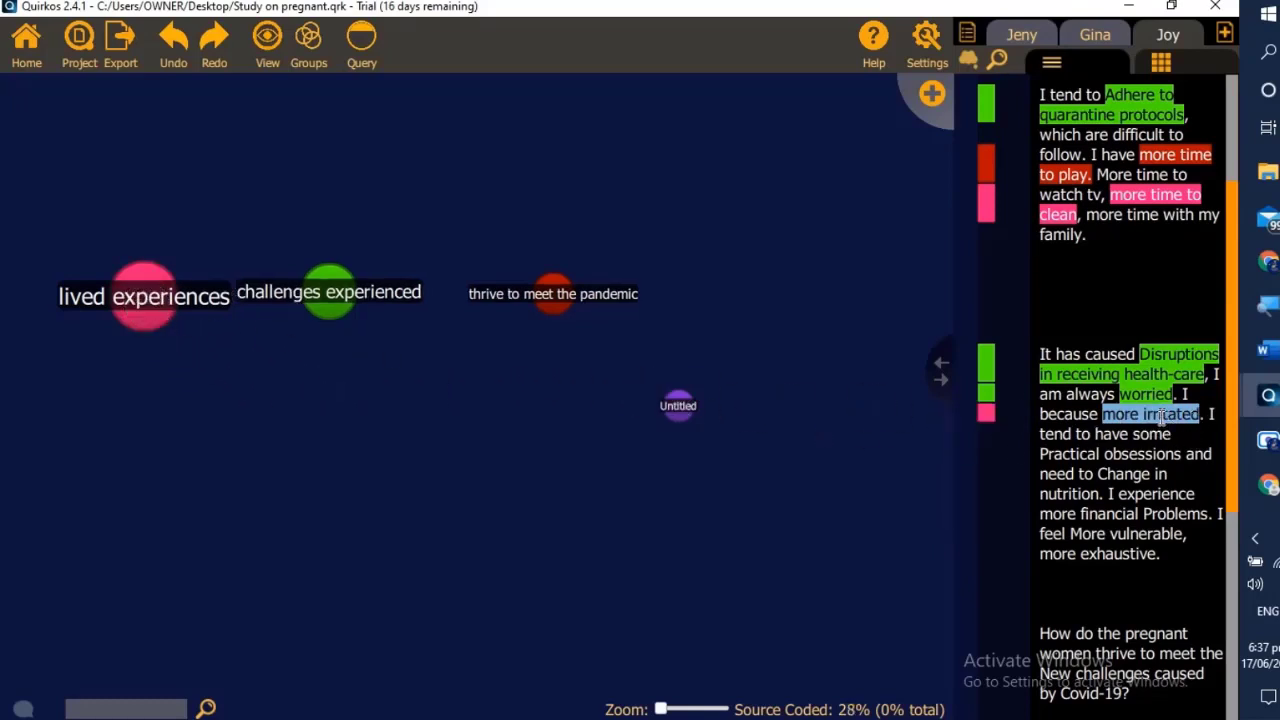
{"action": "left_click_drag", "start_coordinate": [1160, 418], "coordinate": [330, 292]}
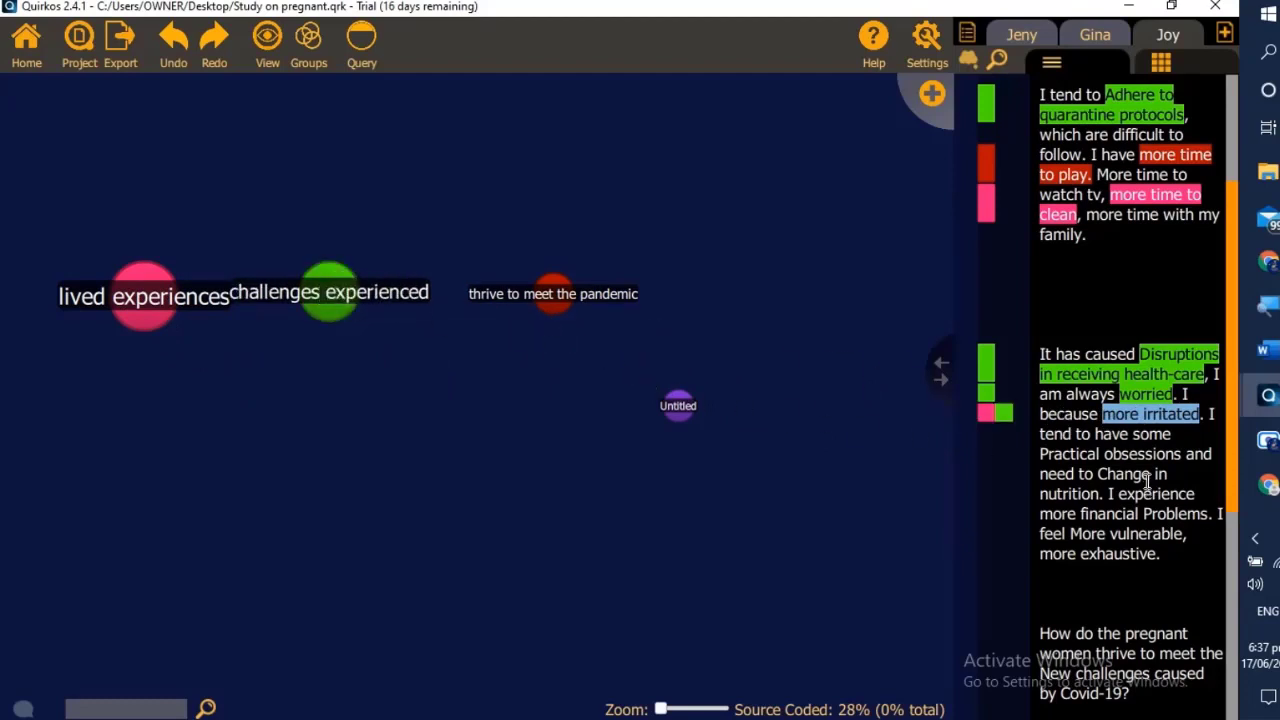
{"action": "scroll", "coordinate": [1147, 483], "scroll_direction": "down", "scroll_amount": 3}
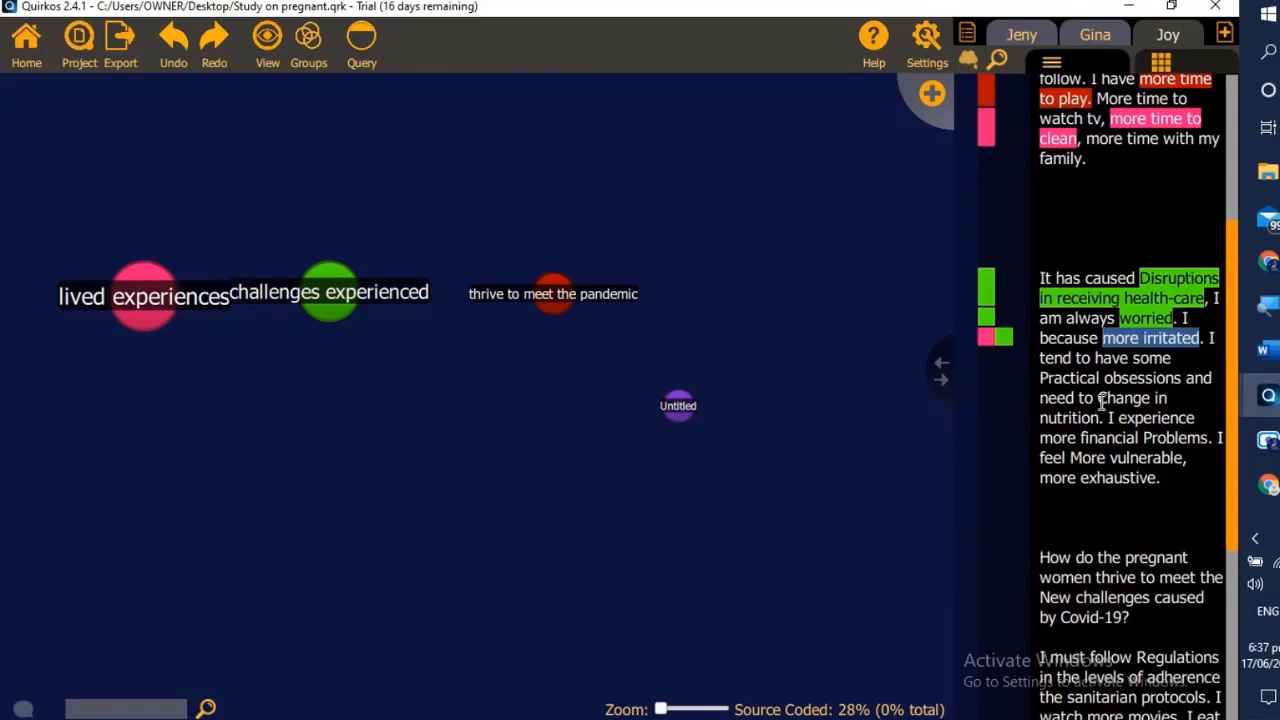
{"action": "scroll", "coordinate": [1108, 420], "scroll_direction": "down", "scroll_amount": 10}
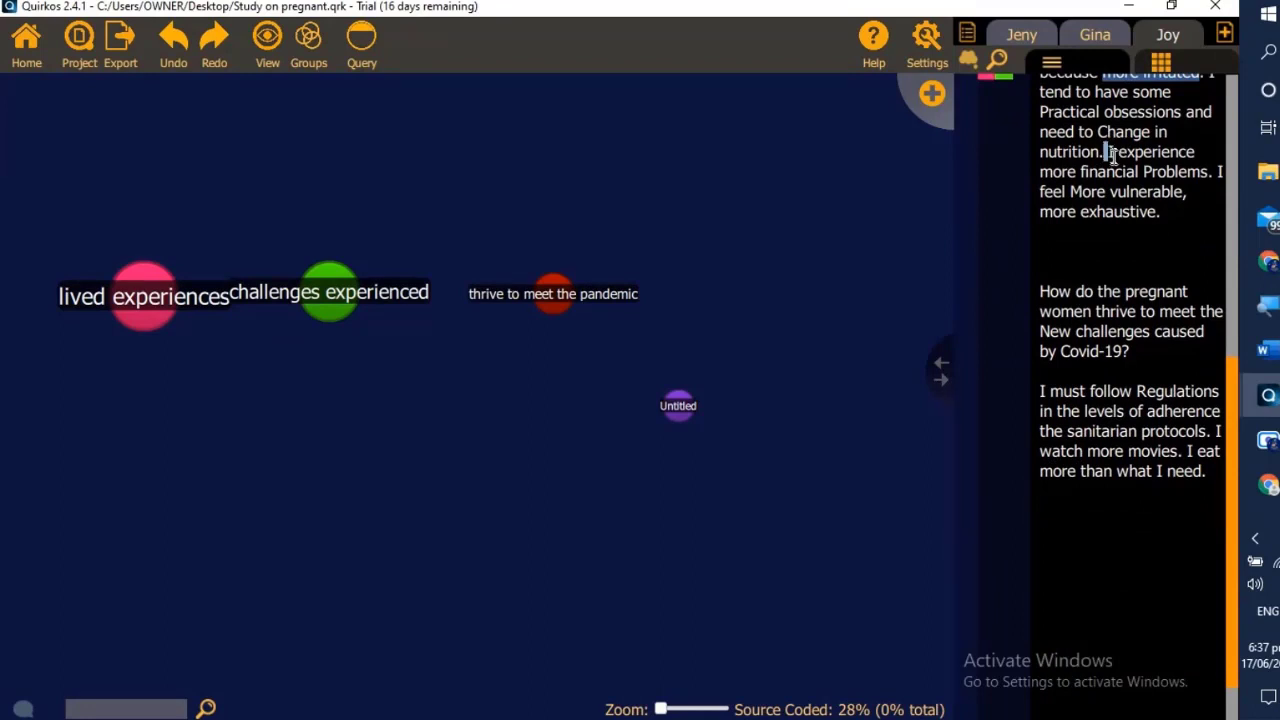
In the Gina source, code Intense stress, Fear of infection and Practical obsessions to lived experiences
{"action": "left_click_drag", "start_coordinate": [1106, 152], "coordinate": [1194, 172]}
{"action": "left_click", "coordinate": [1095, 35]}
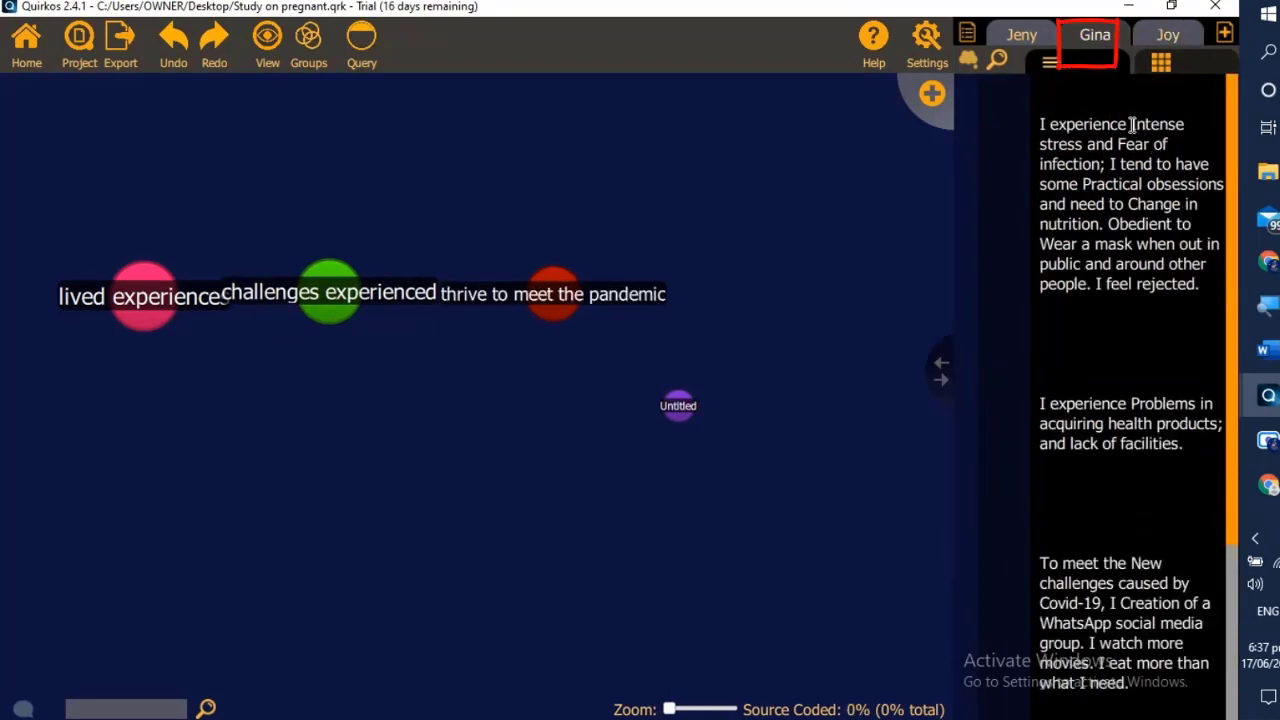
{"action": "left_click_drag", "start_coordinate": [1132, 124], "coordinate": [1088, 144]}
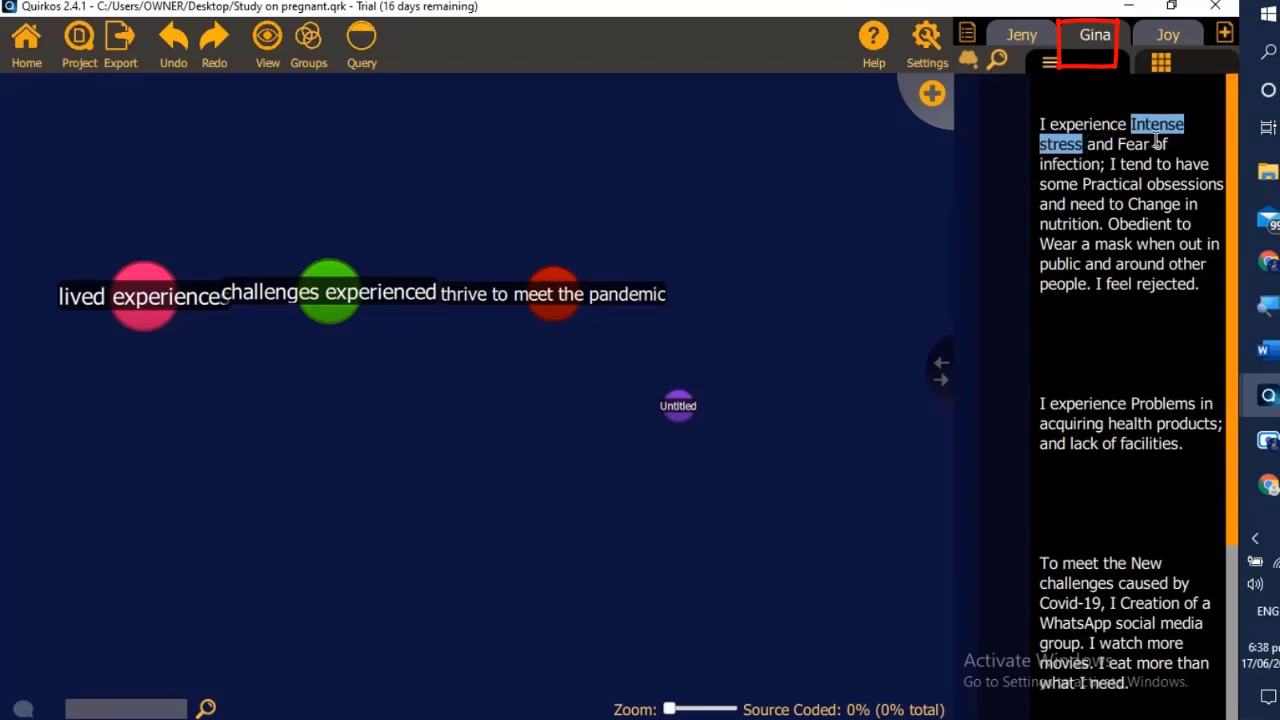
{"action": "left_click_drag", "start_coordinate": [1160, 124], "coordinate": [149, 309]}
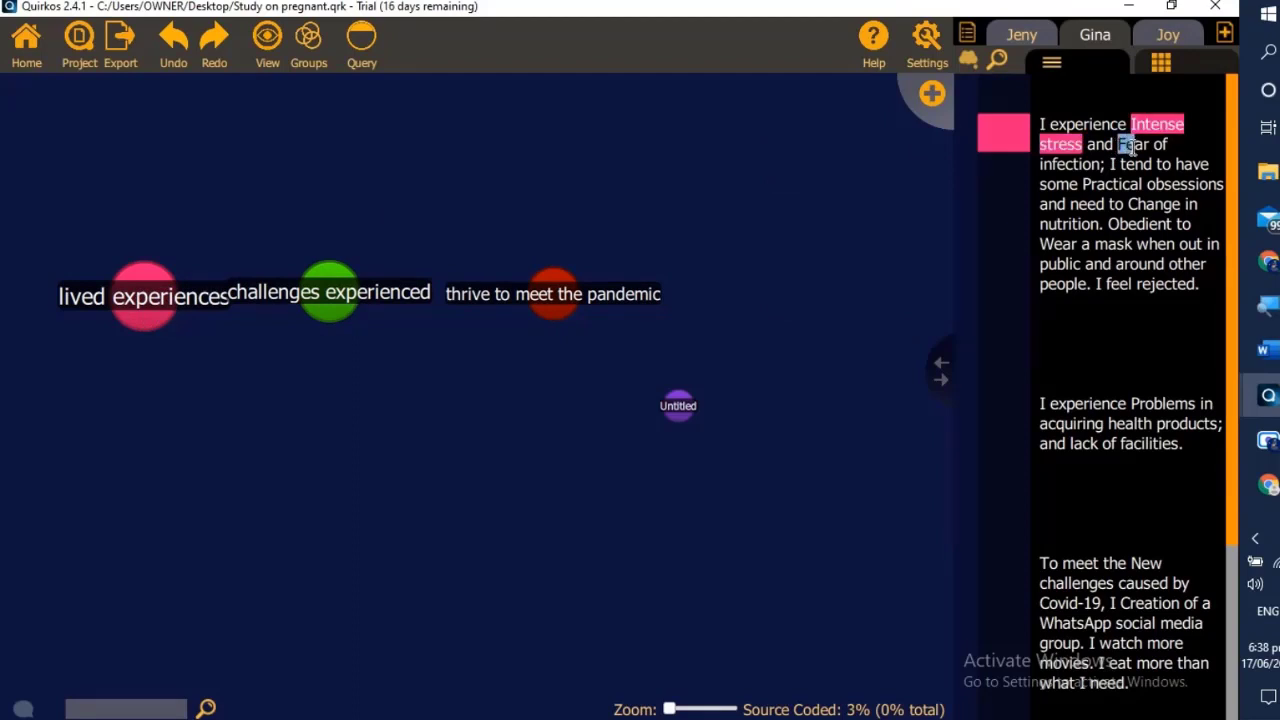
{"action": "left_click_drag", "start_coordinate": [1118, 144], "coordinate": [140, 324]}
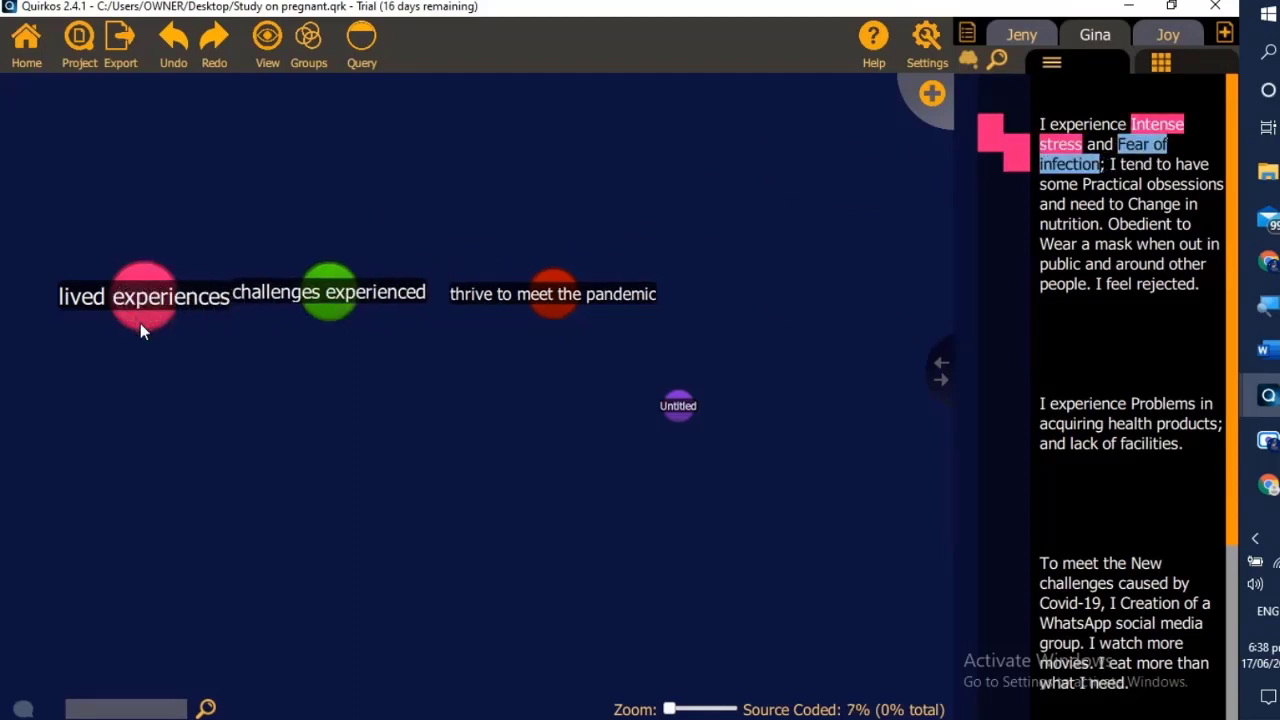
{"action": "mouse_move", "coordinate": [1273, 285]}
{"action": "left_click_drag", "start_coordinate": [1080, 186], "coordinate": [140, 318]}
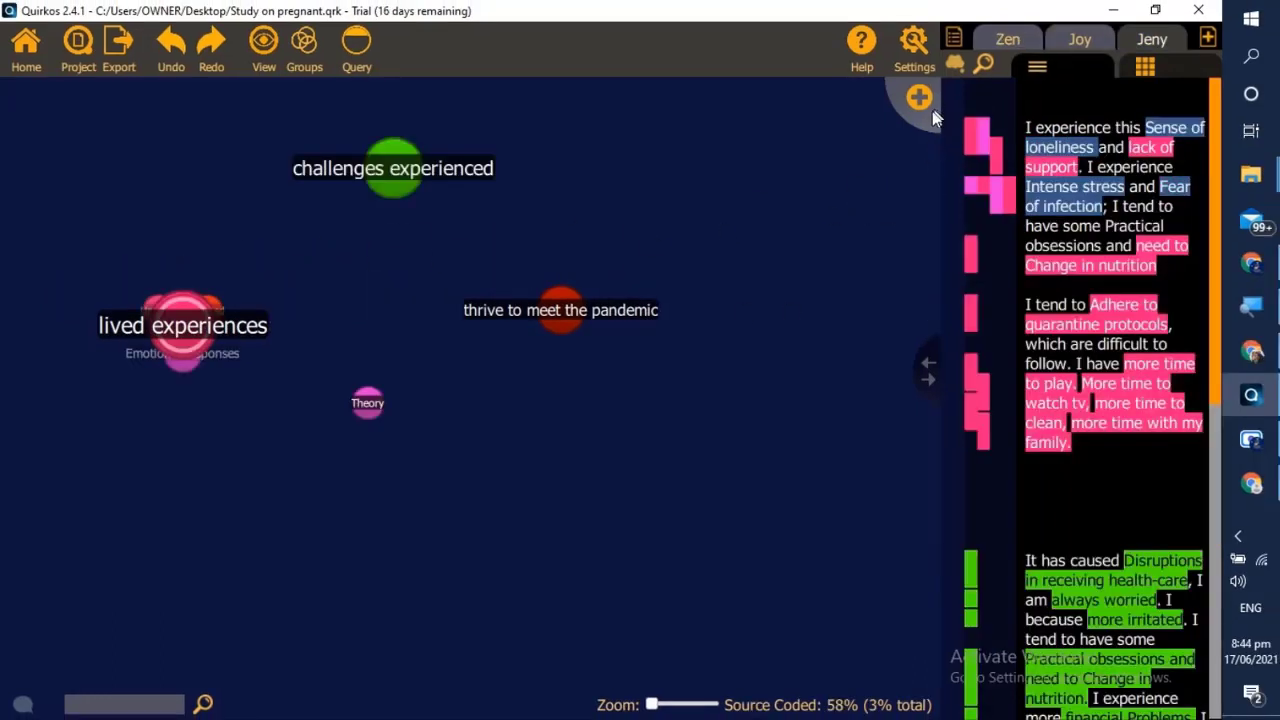
Rename the first Untitled sub-code under lived experiences to 'Behavioral responses' in group SOP1
{"action": "mouse_move", "coordinate": [212, 297]}
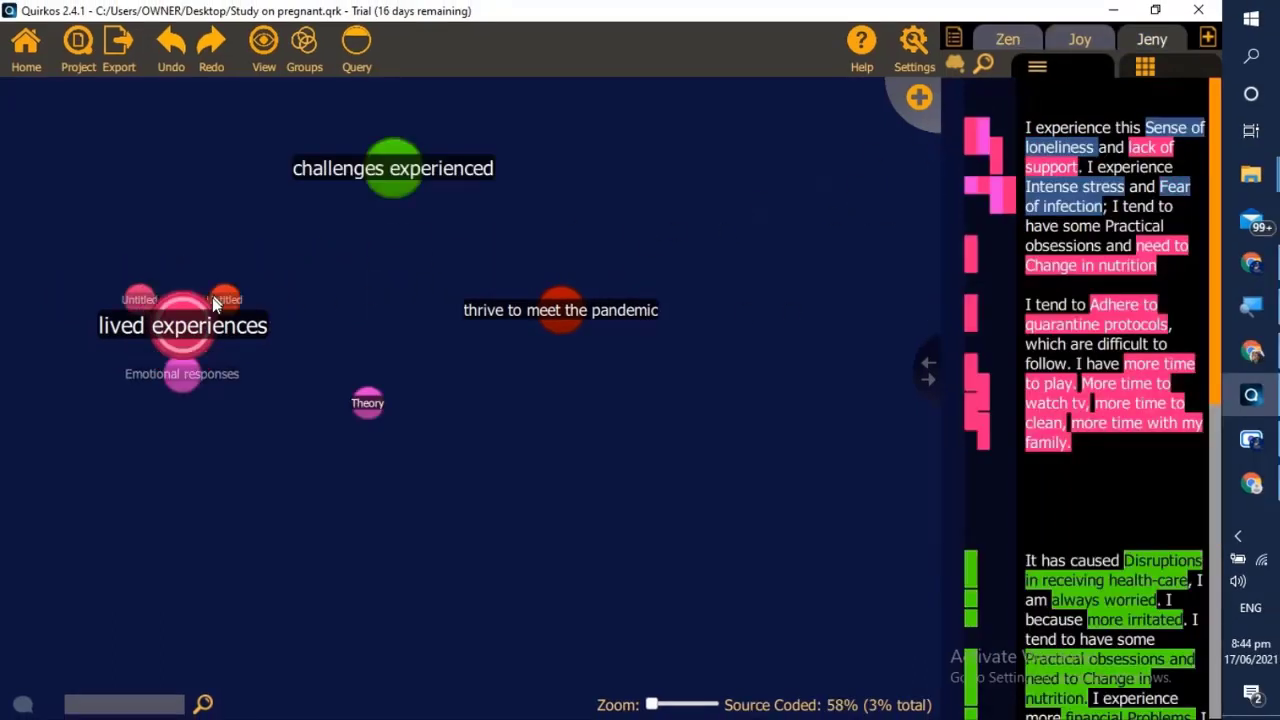
{"action": "double_click", "coordinate": [195, 342]}
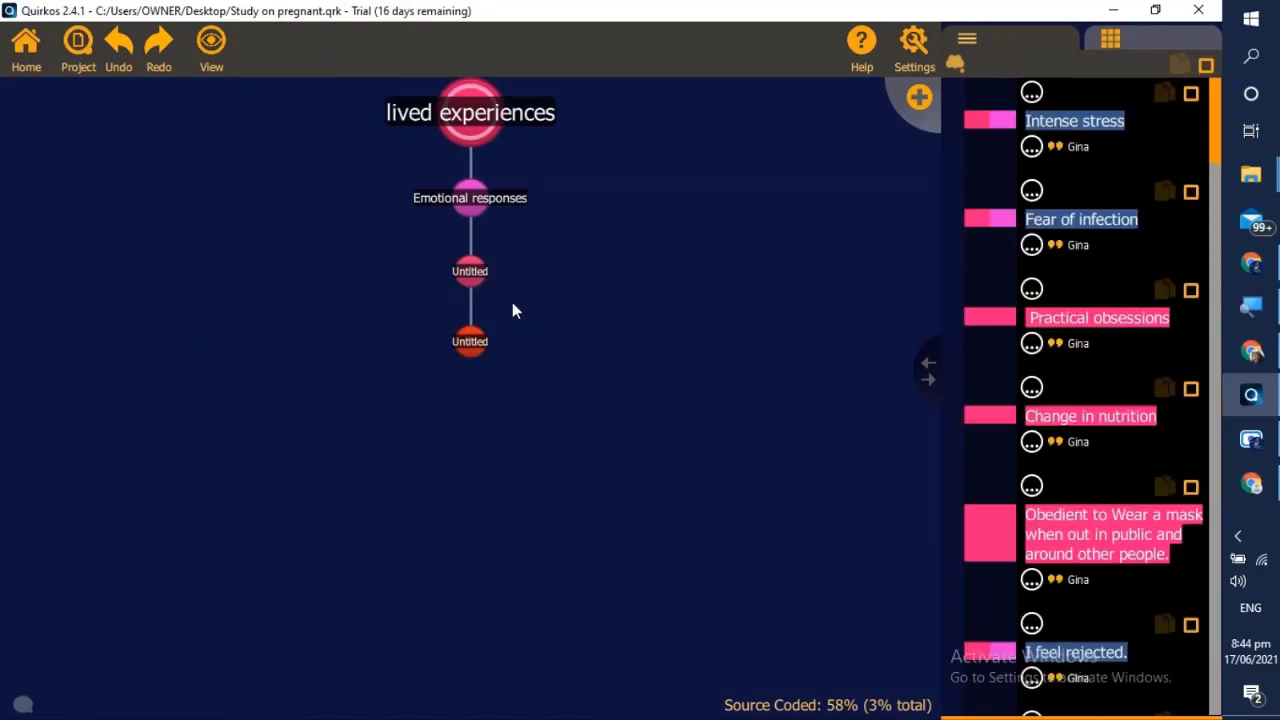
{"action": "right_click", "coordinate": [472, 278]}
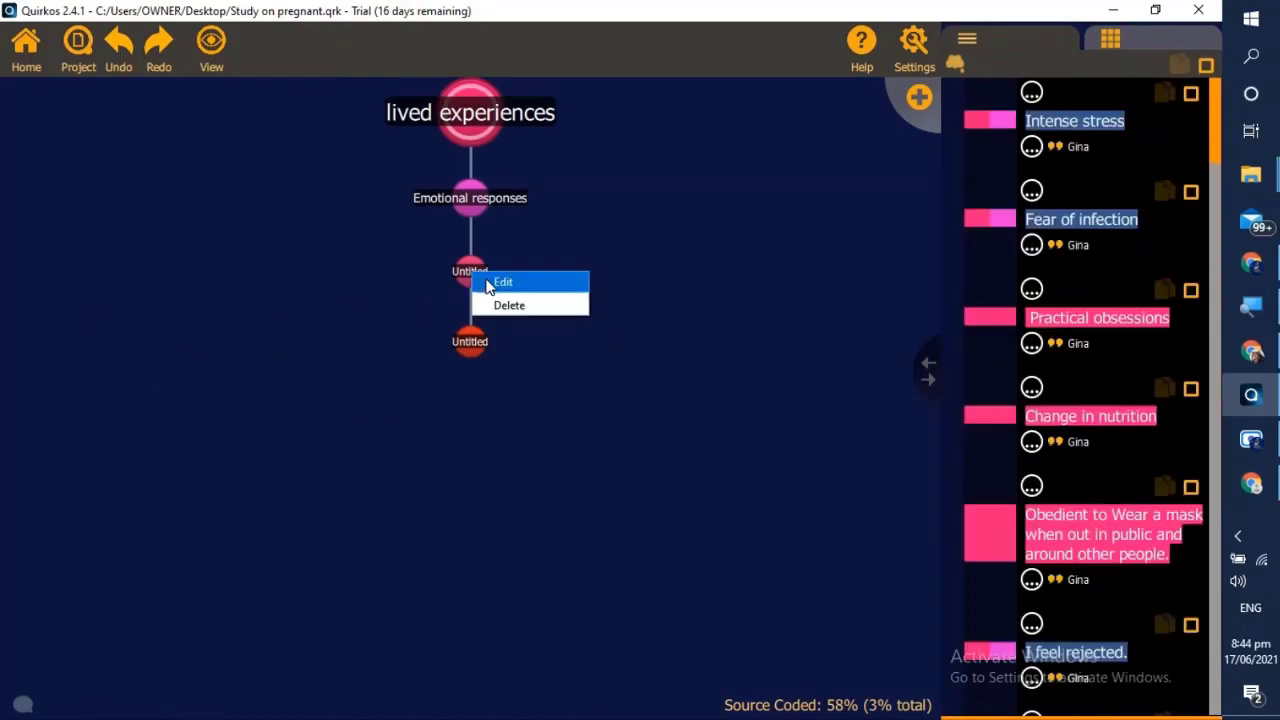
{"action": "left_click", "coordinate": [488, 282]}
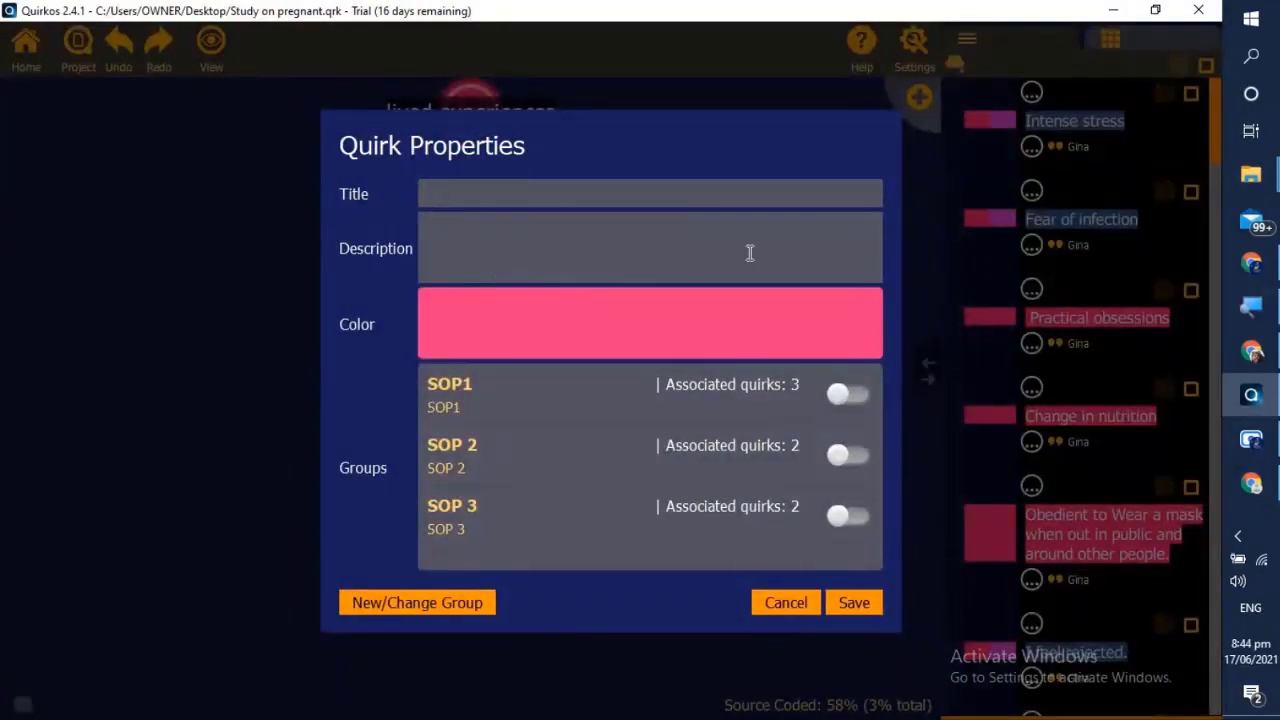
{"action": "type", "text": "Behavioral responses"}
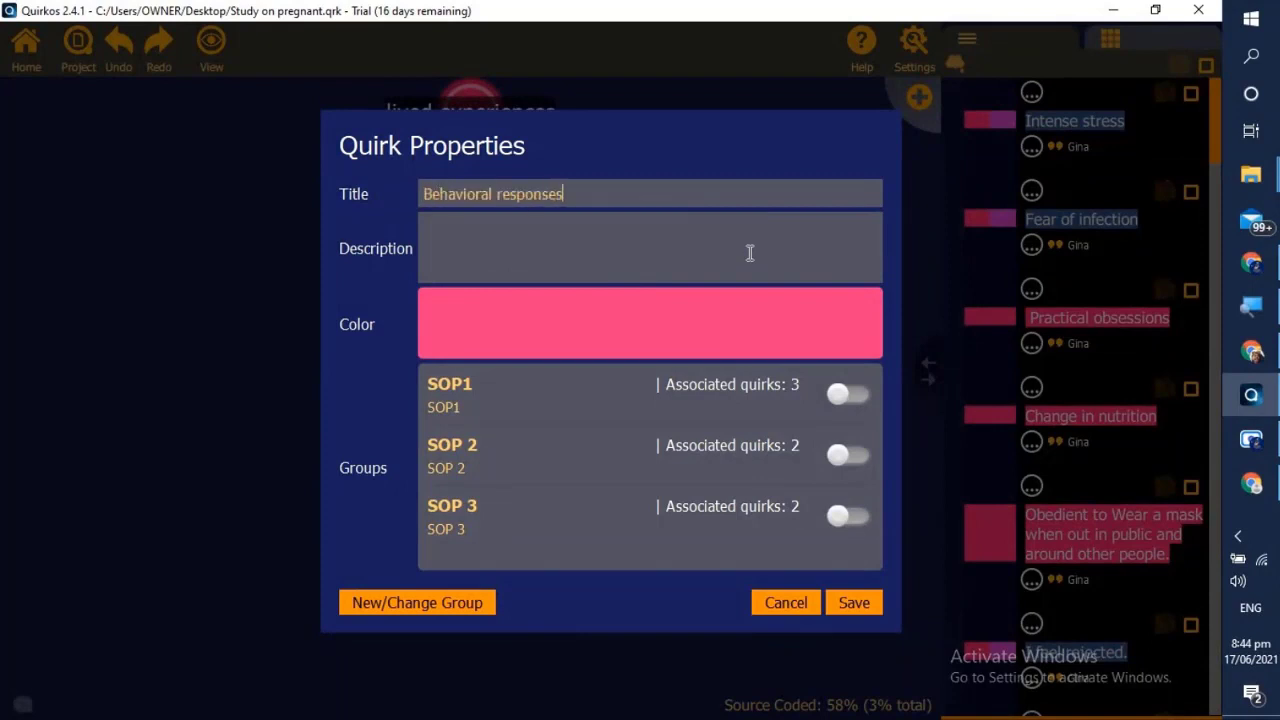
{"action": "left_click", "coordinate": [861, 395]}
{"action": "left_click", "coordinate": [852, 603]}
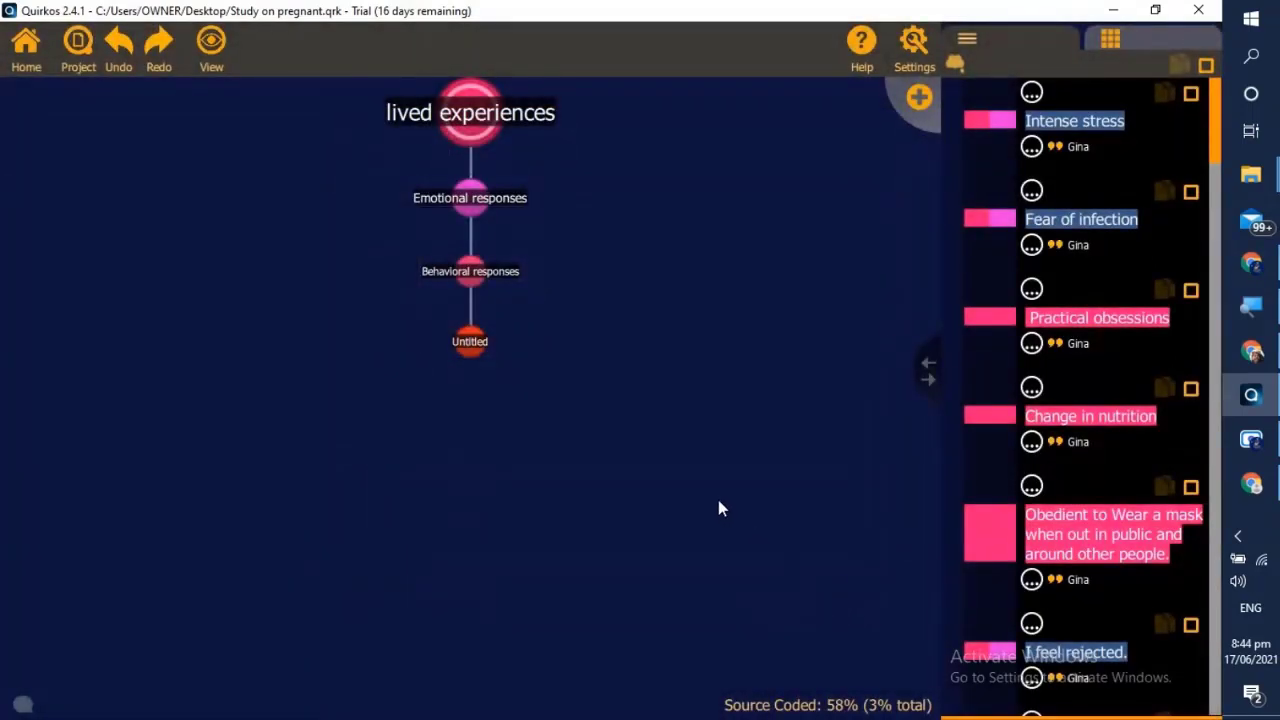
Delete the remaining empty Untitled sub-code from lived experiences
{"action": "right_click", "coordinate": [463, 338]}
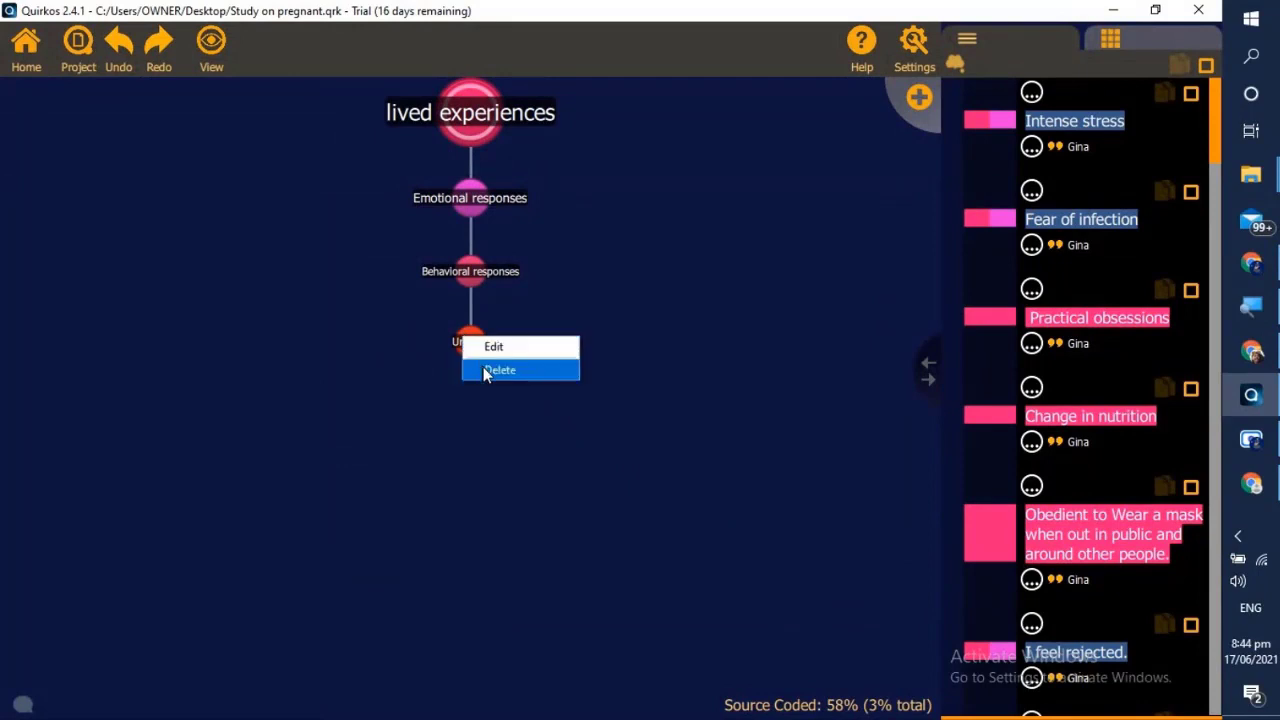
{"action": "left_click", "coordinate": [484, 368]}
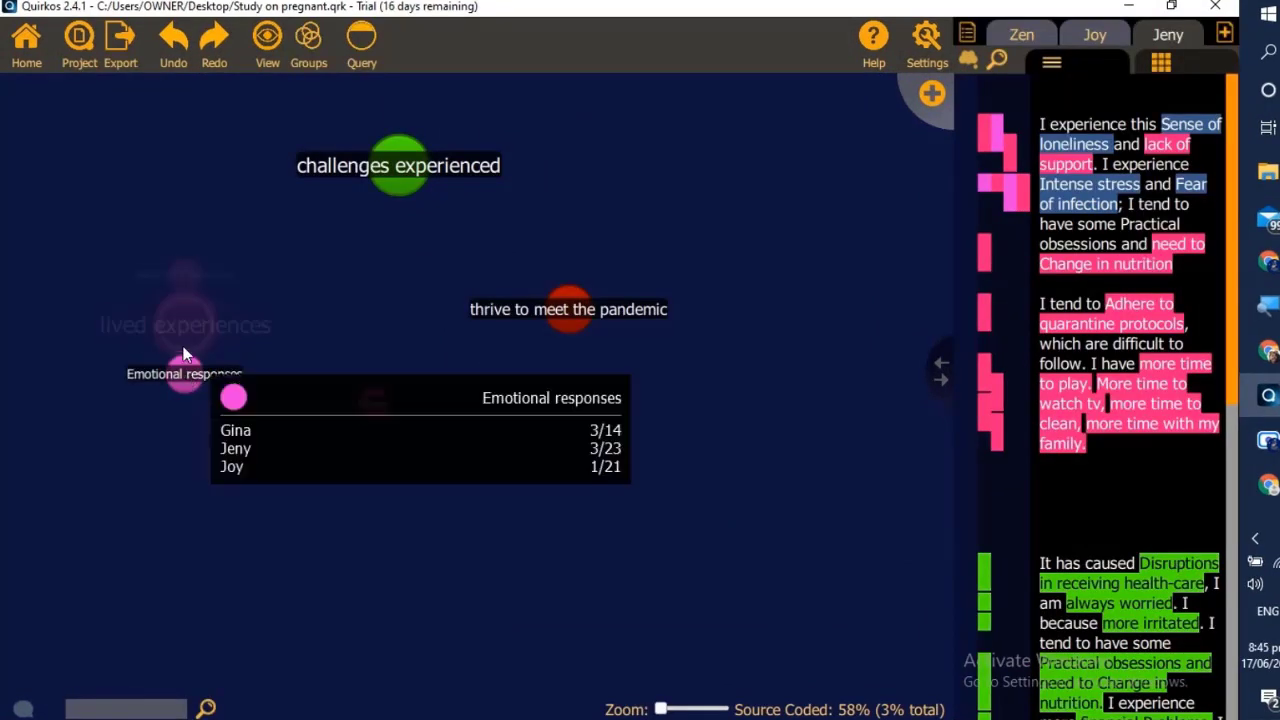
{"action": "mouse_move", "coordinate": [197, 310]}
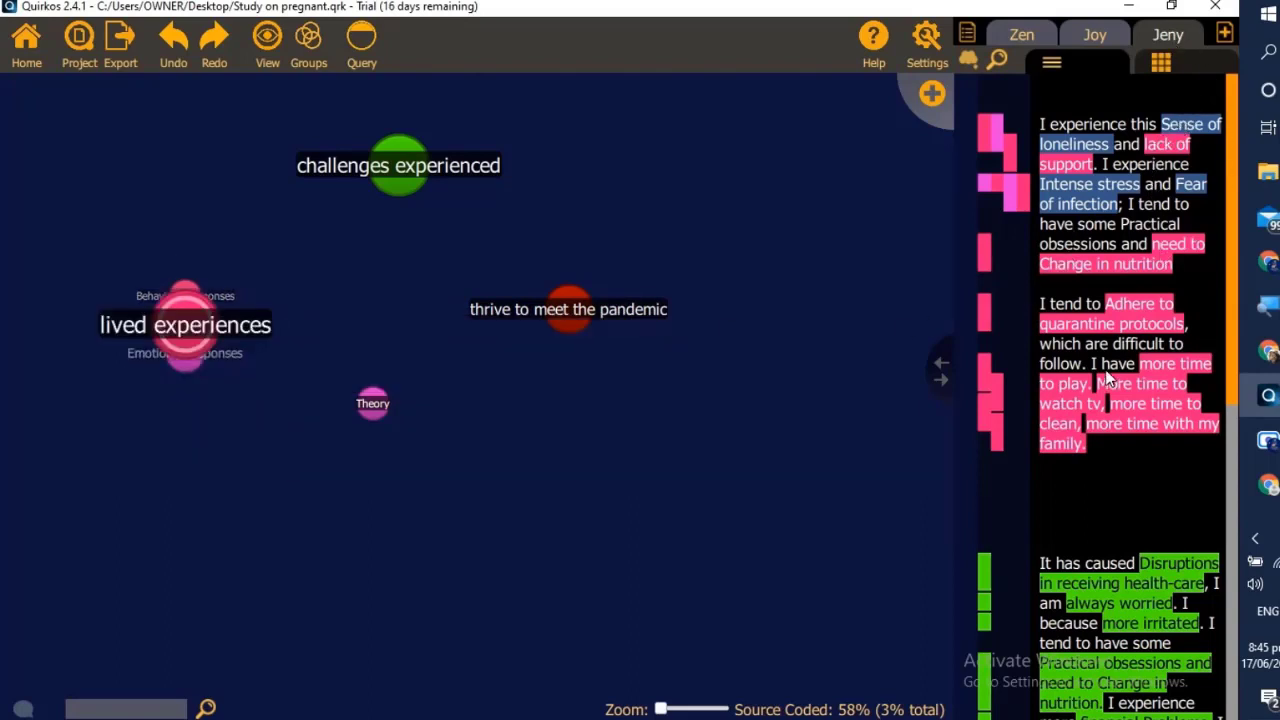
{"action": "scroll", "coordinate": [1106, 378], "scroll_direction": "down", "scroll_amount": 2}
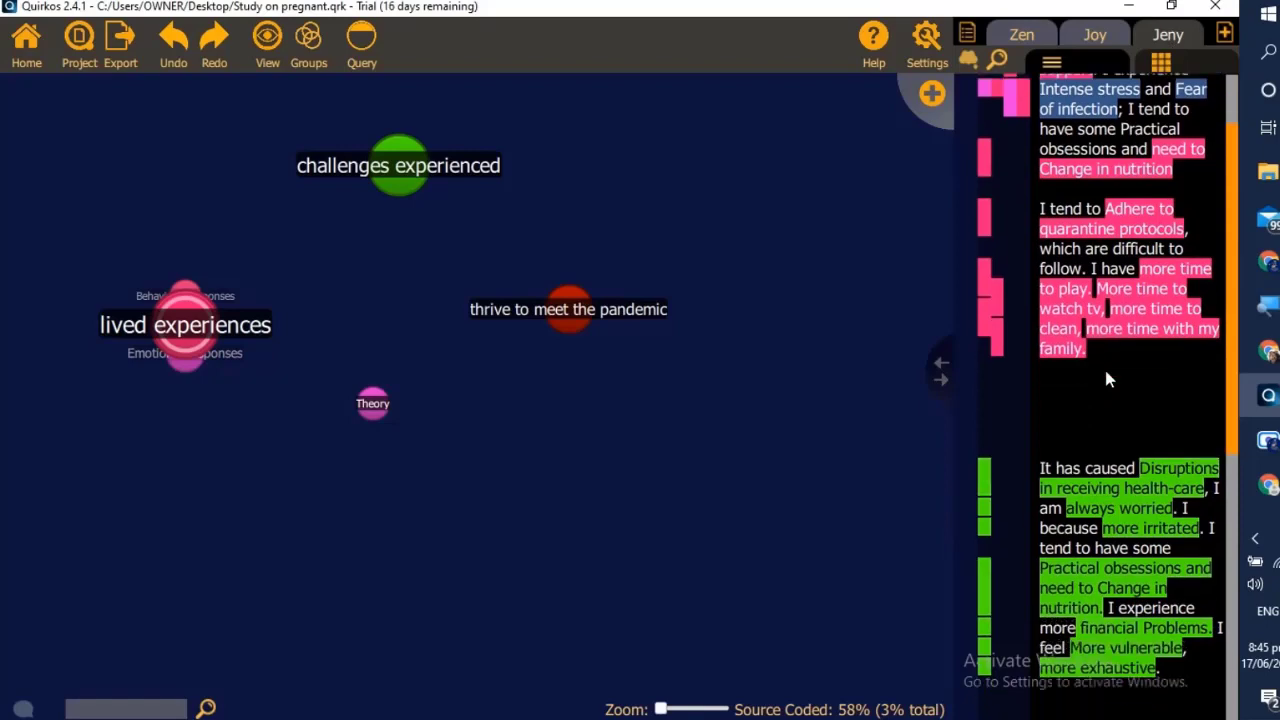
{"action": "scroll", "coordinate": [1104, 366], "scroll_direction": "down", "scroll_amount": 6}
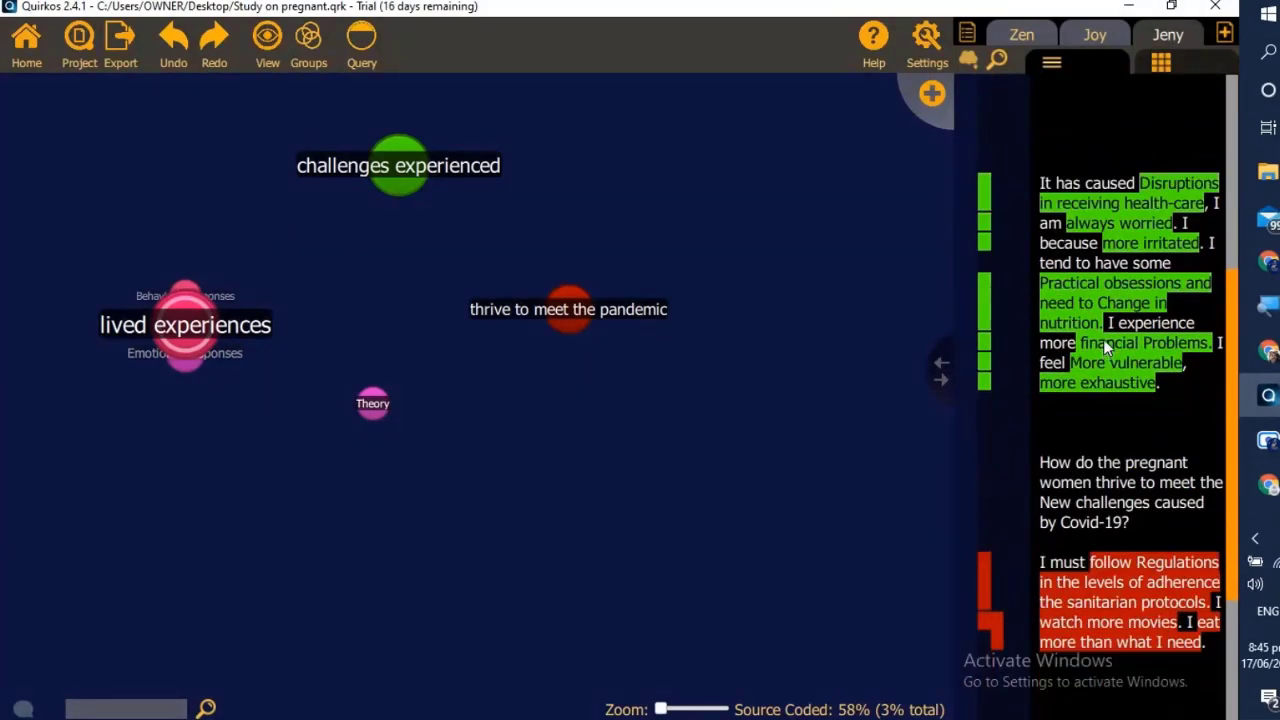
{"action": "scroll", "coordinate": [1107, 312], "scroll_direction": "down", "scroll_amount": 1}
{"action": "scroll", "coordinate": [1112, 318], "scroll_direction": "down", "scroll_amount": 4}
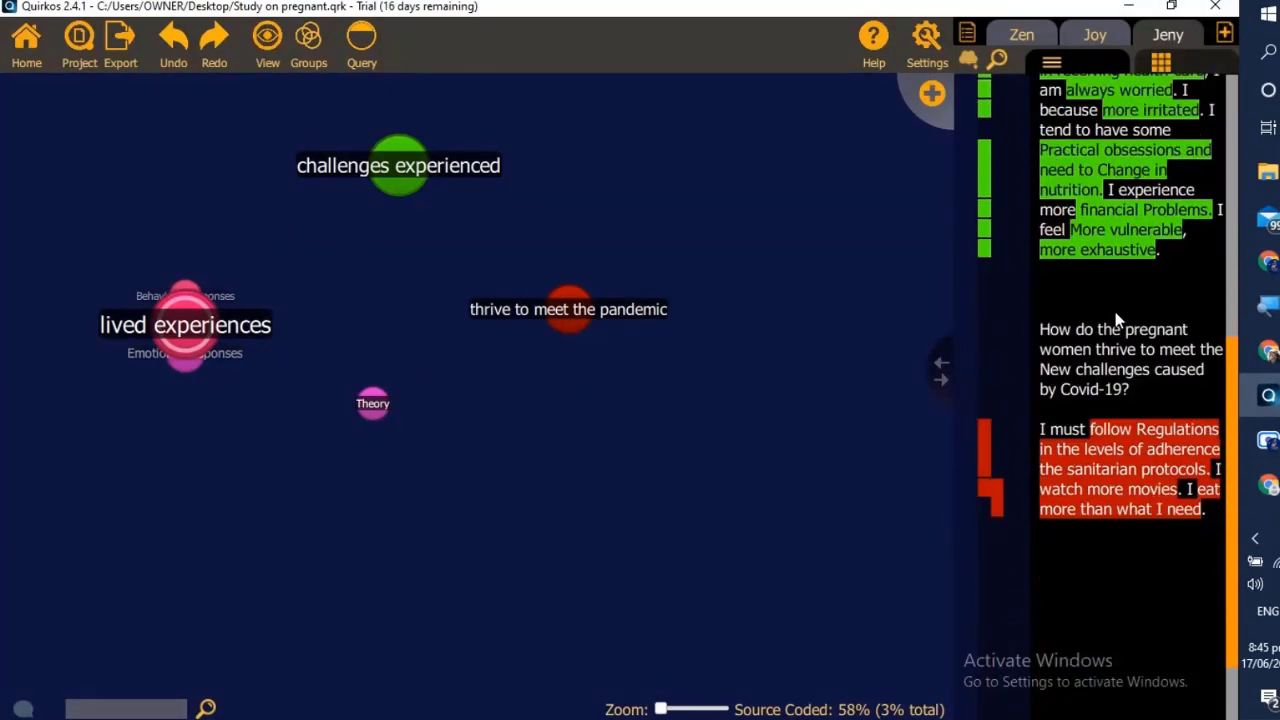
Code the Practical obsessions, lack of support and 'more time to play' quotes as Behavioral responses
{"action": "scroll", "coordinate": [1108, 284], "scroll_direction": "down", "scroll_amount": 1}
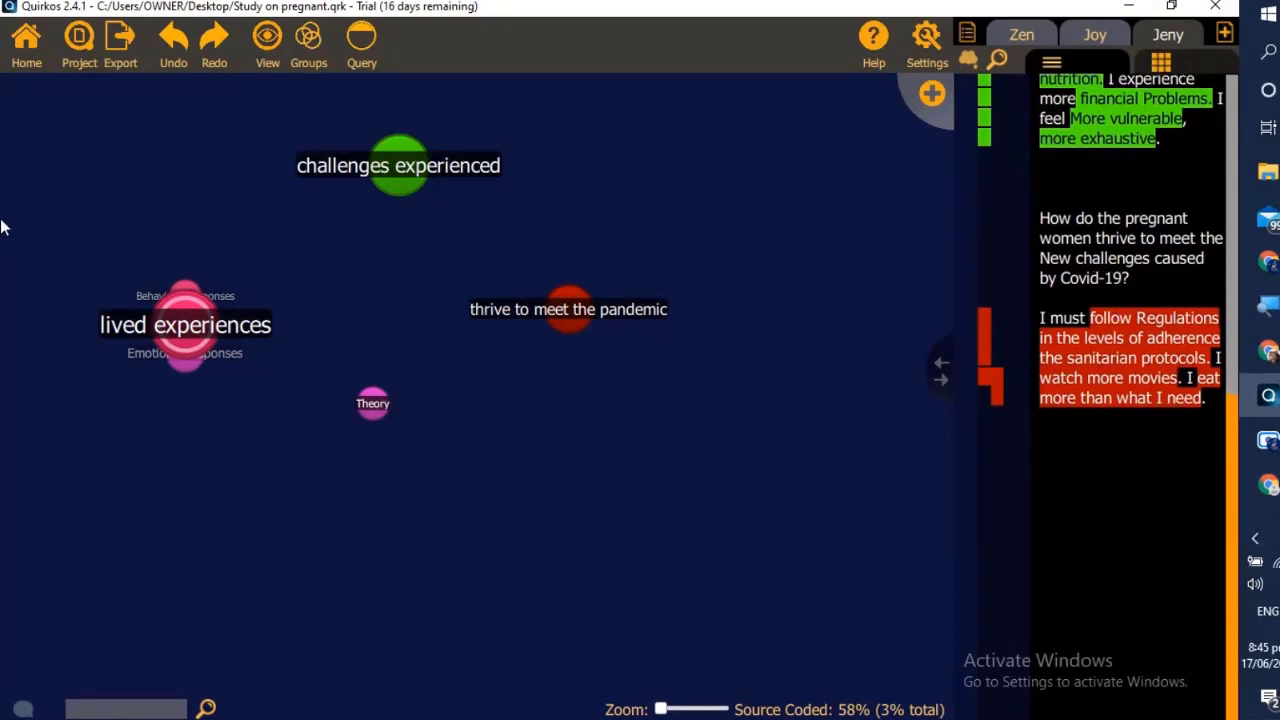
{"action": "mouse_move", "coordinate": [172, 300]}
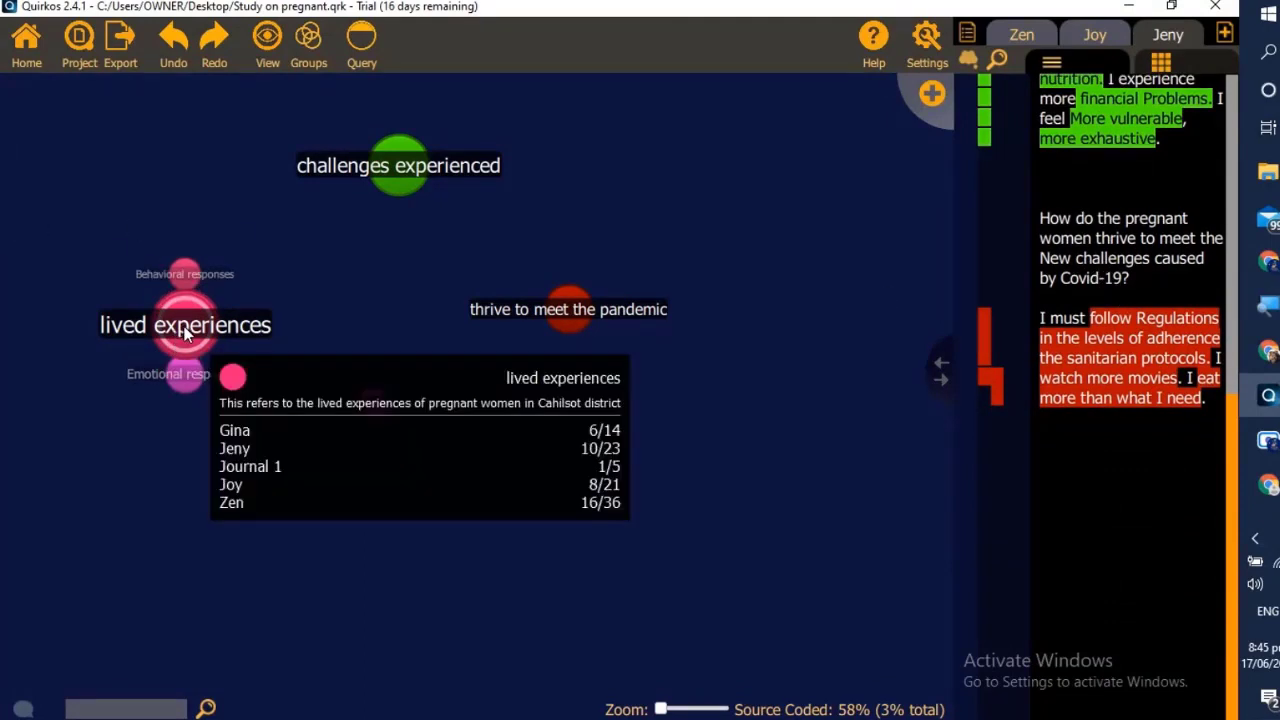
{"action": "double_click", "coordinate": [176, 336]}
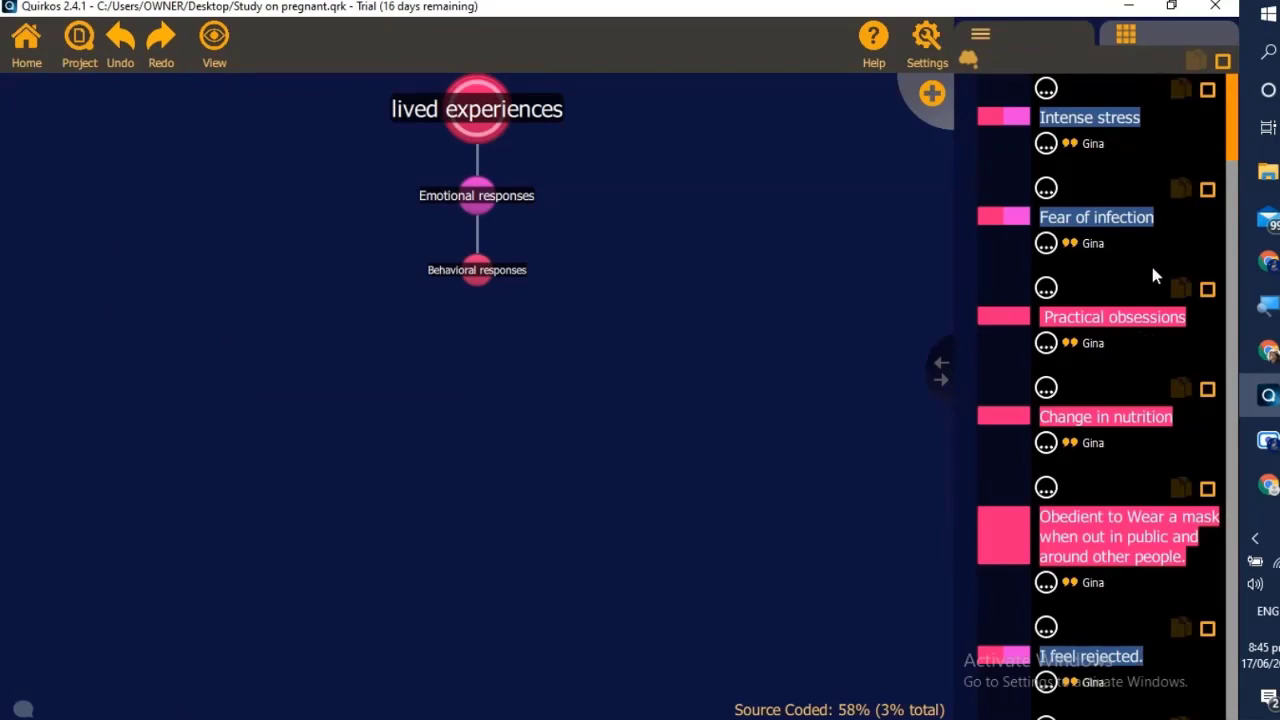
{"action": "scroll", "coordinate": [1150, 262], "scroll_direction": "down", "scroll_amount": 1}
{"action": "left_click", "coordinate": [1208, 178]}
{"action": "scroll", "coordinate": [1178, 318], "scroll_direction": "down", "scroll_amount": 1}
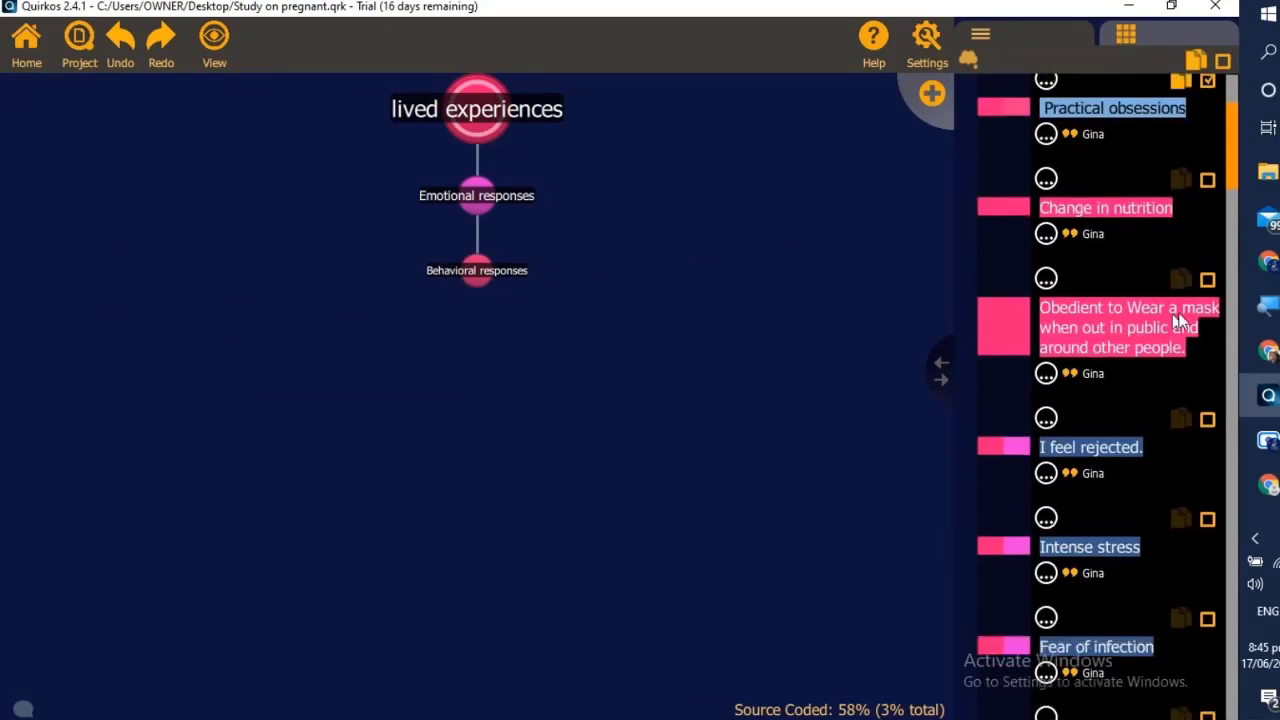
{"action": "scroll", "coordinate": [1146, 420], "scroll_direction": "down", "scroll_amount": 4}
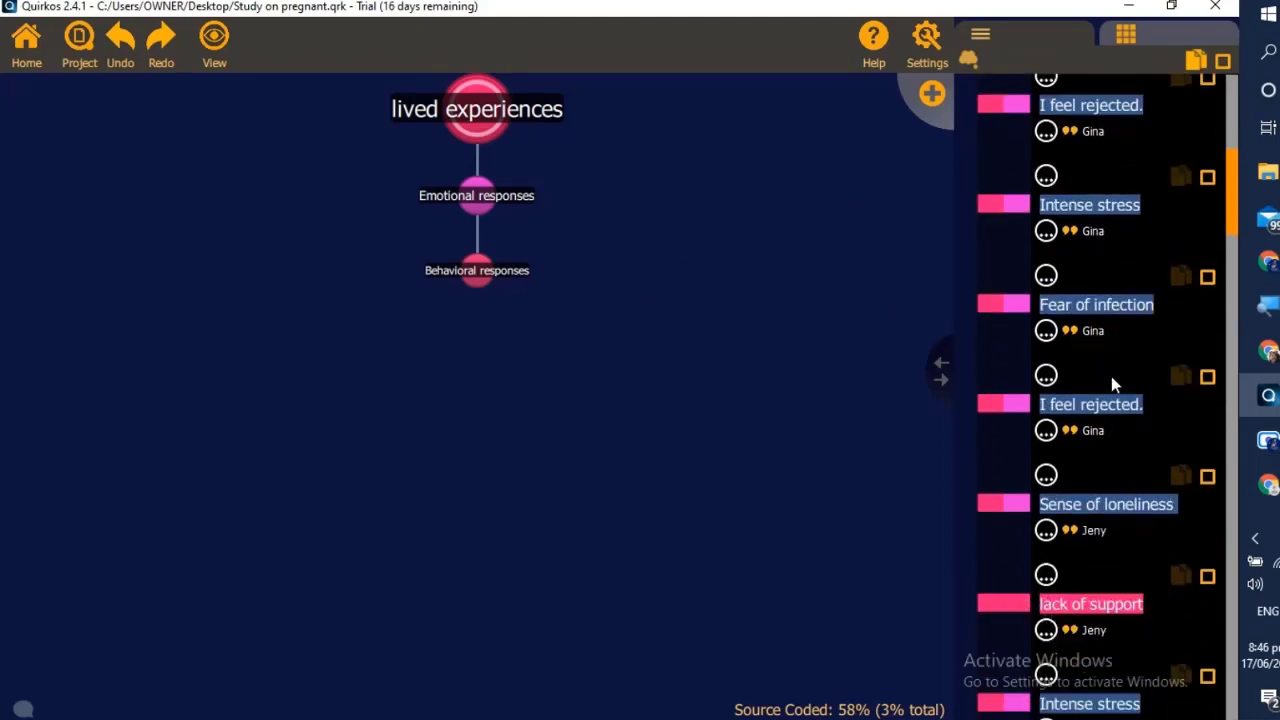
{"action": "scroll", "coordinate": [1111, 376], "scroll_direction": "down", "scroll_amount": 4}
{"action": "left_click", "coordinate": [1206, 232]}
{"action": "scroll", "coordinate": [1175, 398], "scroll_direction": "down", "scroll_amount": 1}
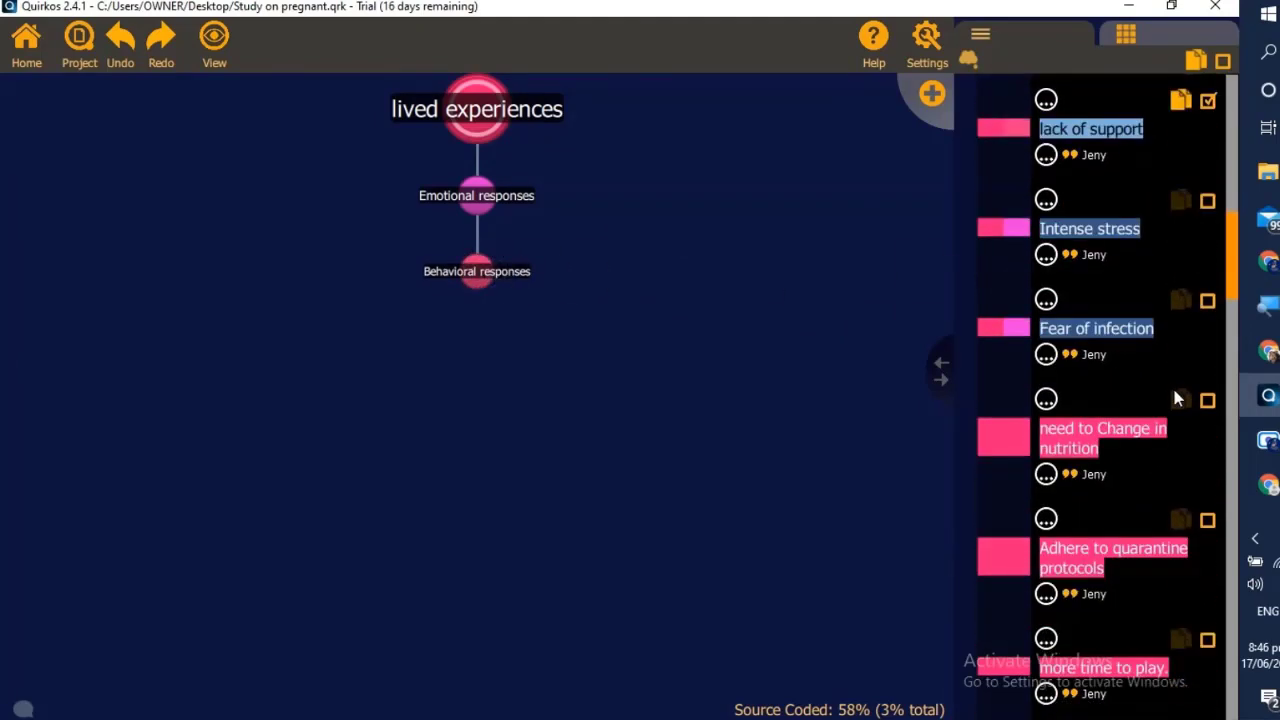
{"action": "scroll", "coordinate": [1175, 398], "scroll_direction": "down", "scroll_amount": 2}
{"action": "left_click_drag", "start_coordinate": [1070, 300], "coordinate": [477, 271]}
{"action": "scroll", "coordinate": [1050, 365], "scroll_direction": "down", "scroll_amount": 1}
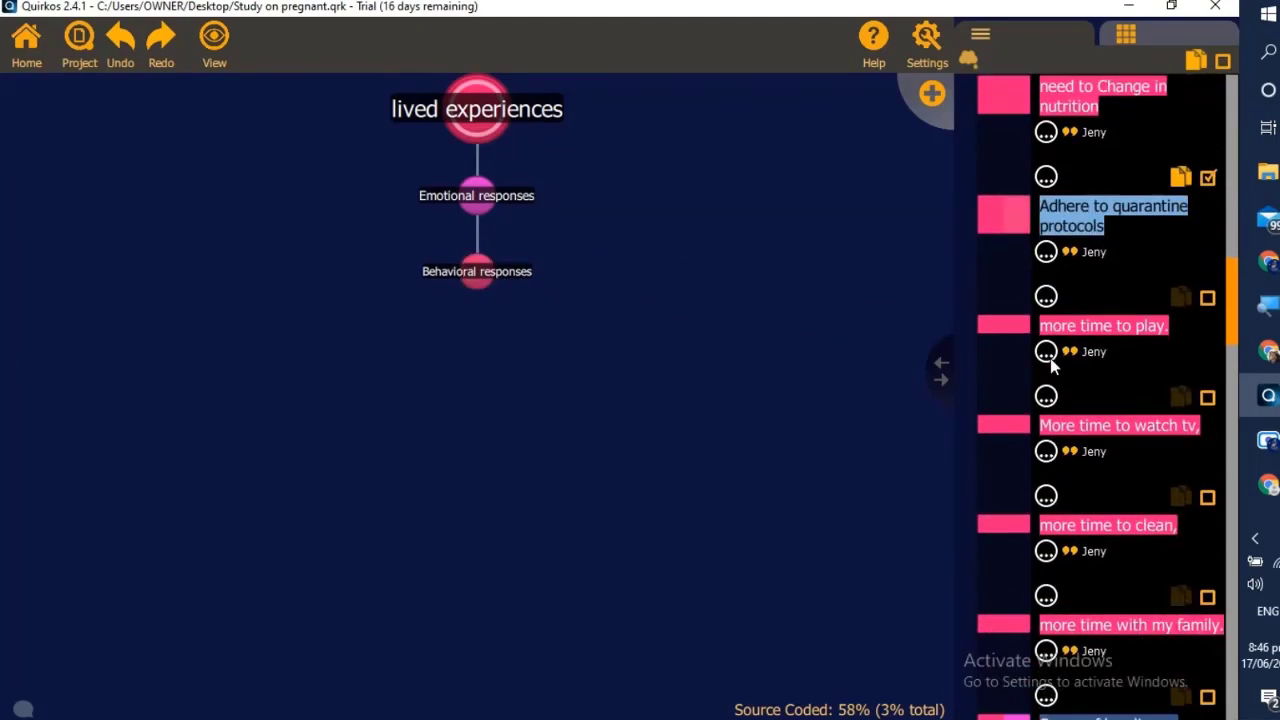
{"action": "scroll", "coordinate": [1050, 365], "scroll_direction": "down", "scroll_amount": 1}
{"action": "left_click_drag", "start_coordinate": [1200, 249], "coordinate": [477, 271]}
Code further quotes, including the 'watching tv' quote, as Behavioral responses
{"action": "scroll", "coordinate": [1157, 434], "scroll_direction": "down", "scroll_amount": 3}
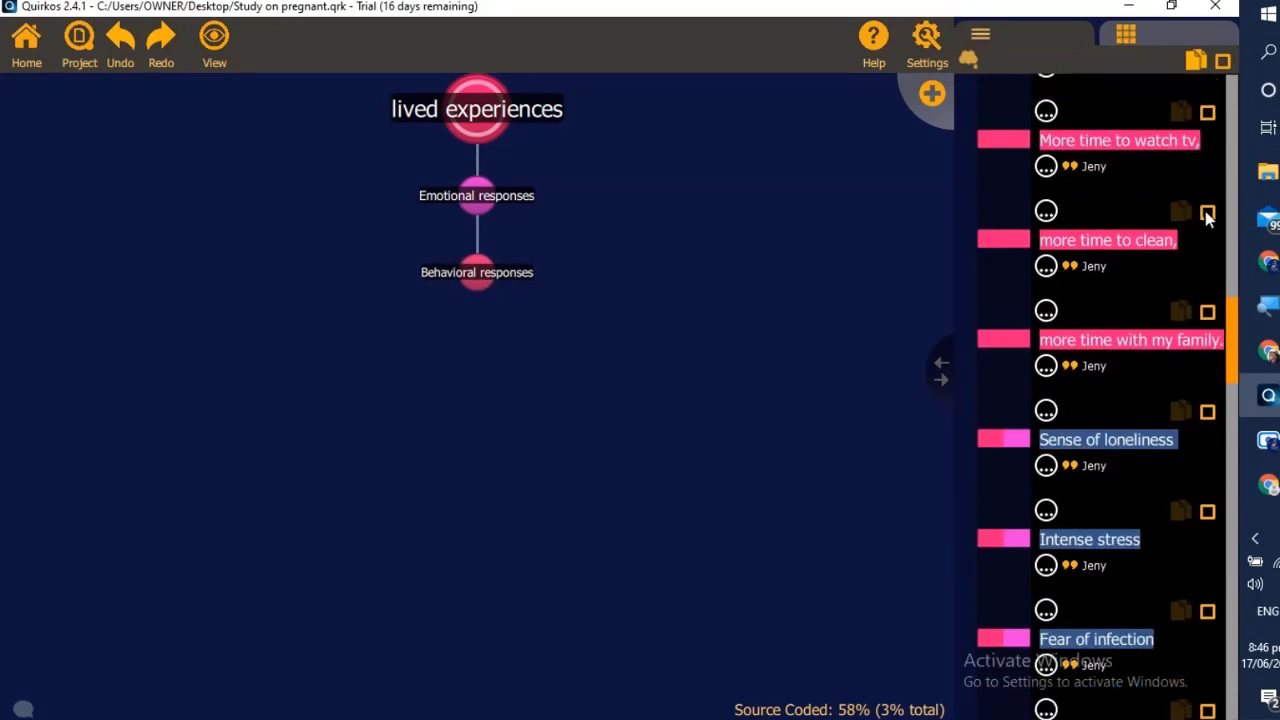
{"action": "left_click_drag", "start_coordinate": [1207, 218], "coordinate": [471, 286]}
{"action": "scroll", "coordinate": [1091, 502], "scroll_direction": "down", "scroll_amount": 6}
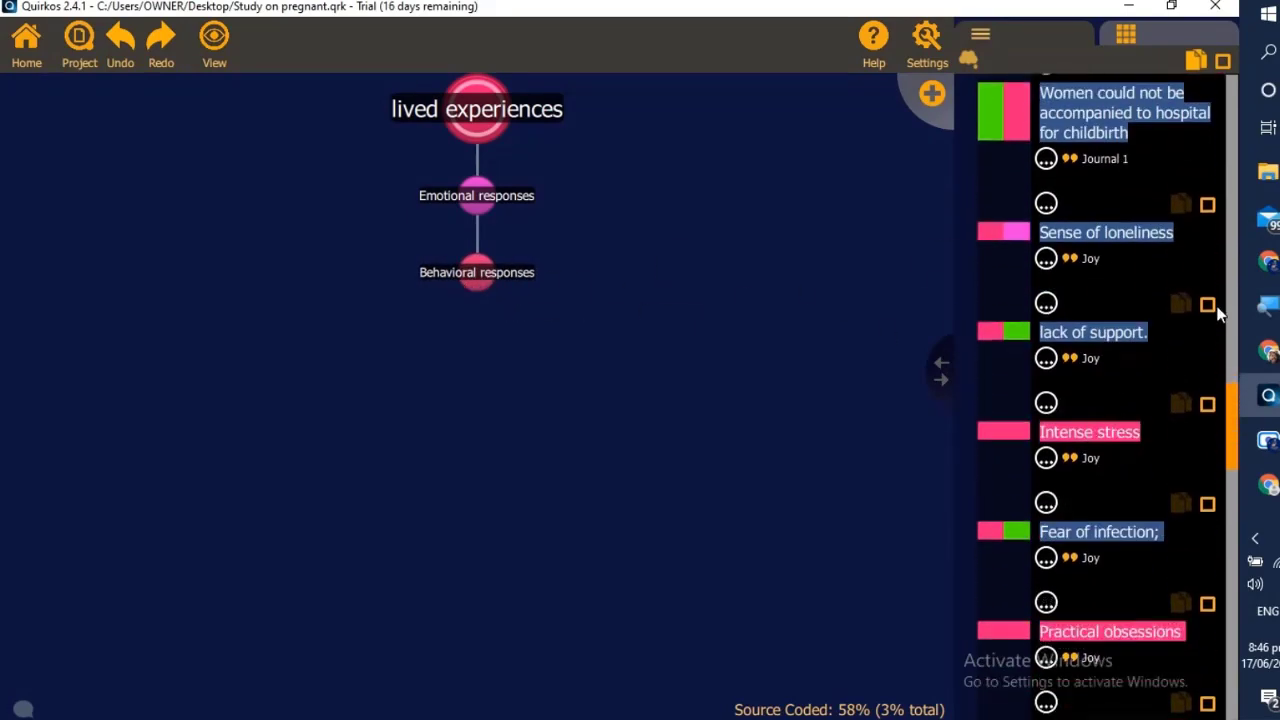
{"action": "scroll", "coordinate": [1123, 507], "scroll_direction": "down", "scroll_amount": 6}
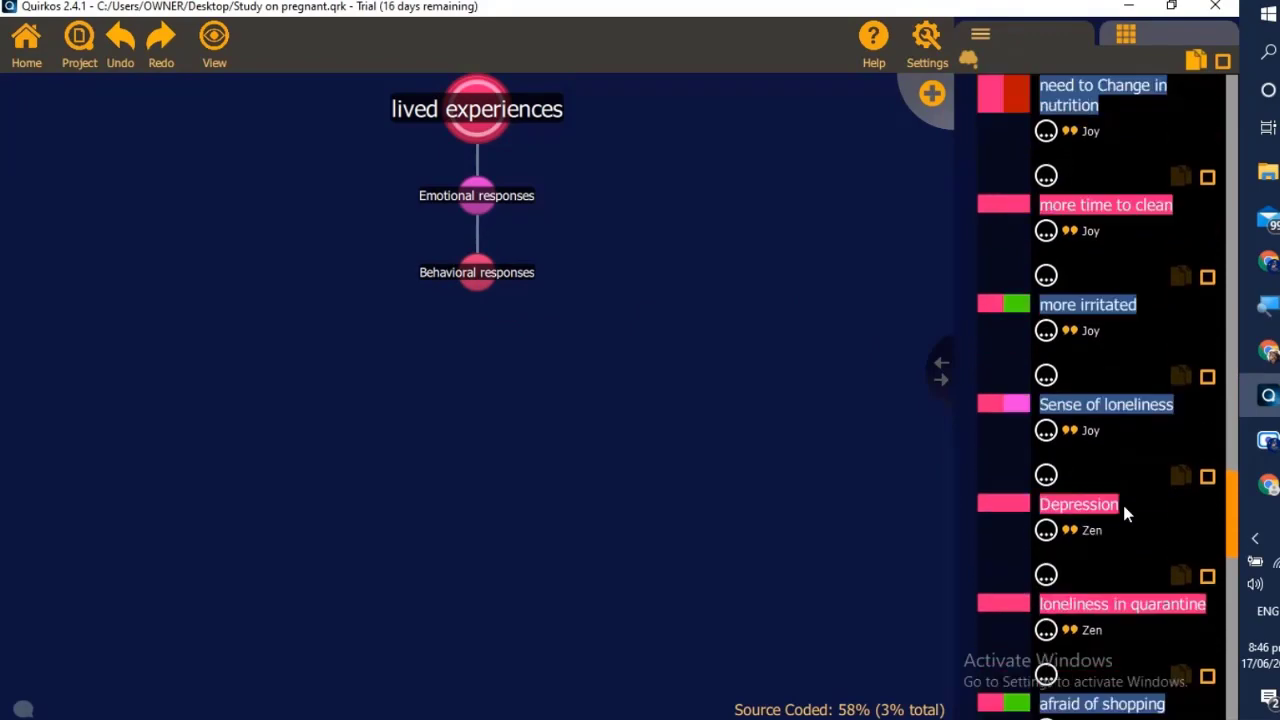
{"action": "scroll", "coordinate": [1123, 507], "scroll_direction": "down", "scroll_amount": 10}
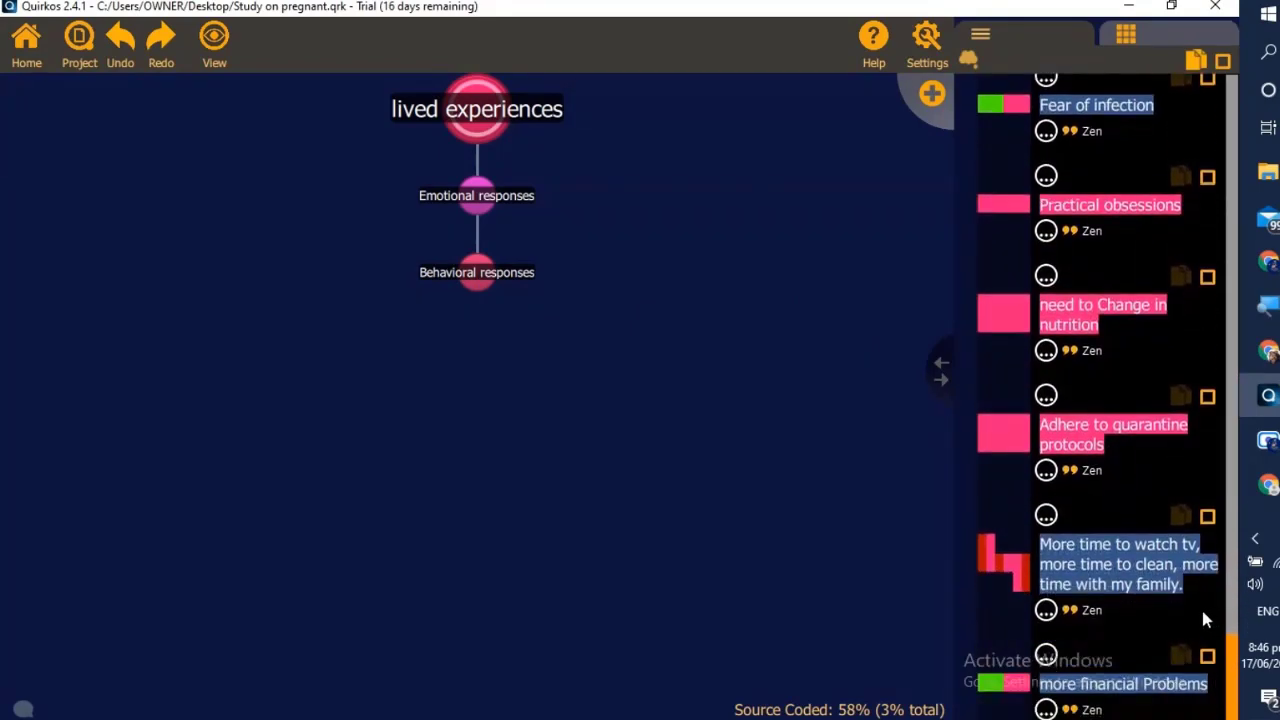
{"action": "left_click_drag", "start_coordinate": [1046, 540], "coordinate": [460, 272]}
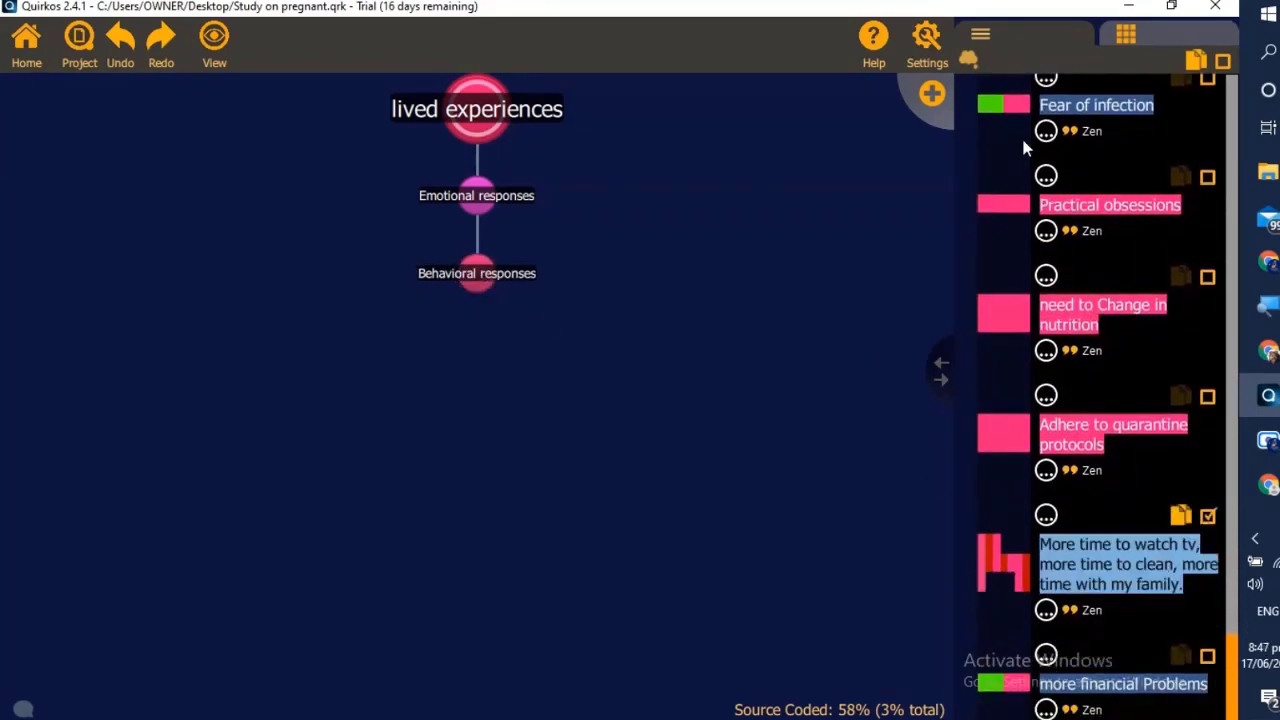
{"action": "scroll", "coordinate": [1023, 147], "scroll_direction": "up", "scroll_amount": 5}
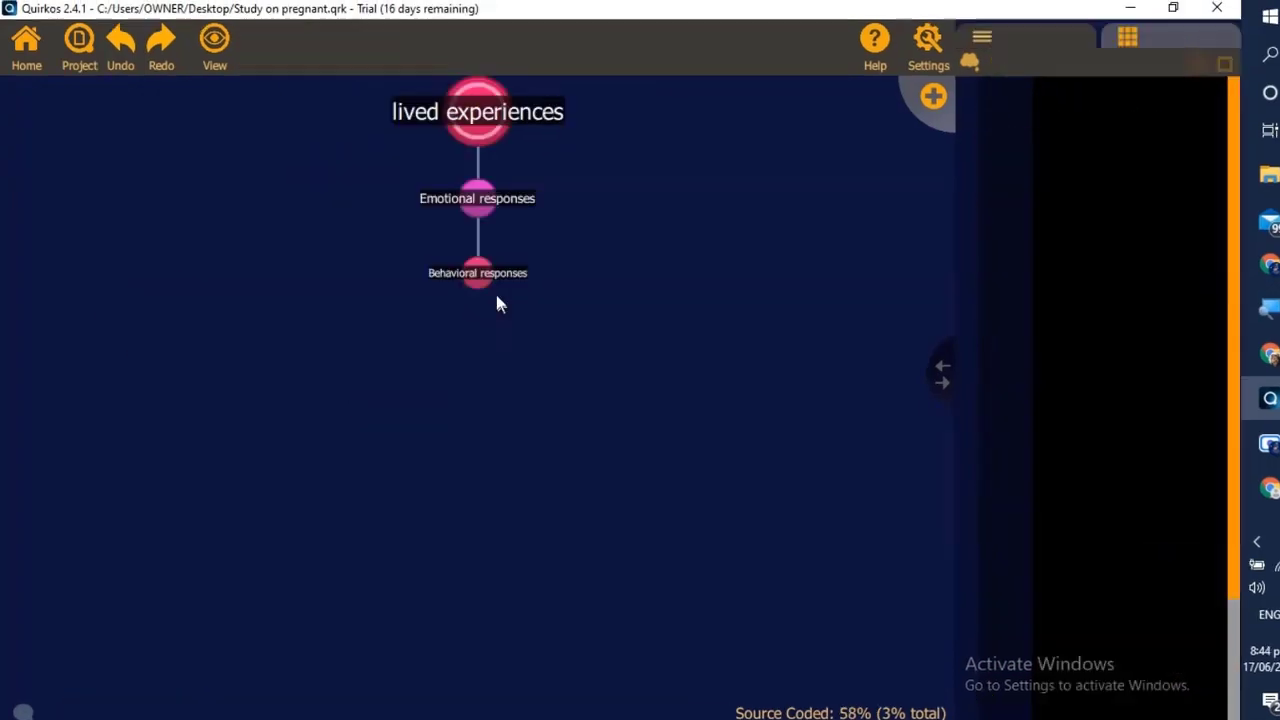
Show the Behavioral responses quotes, then move the challenges experienced and thrive to meet the pandemic quirks lower
{"action": "left_click", "coordinate": [487, 282]}
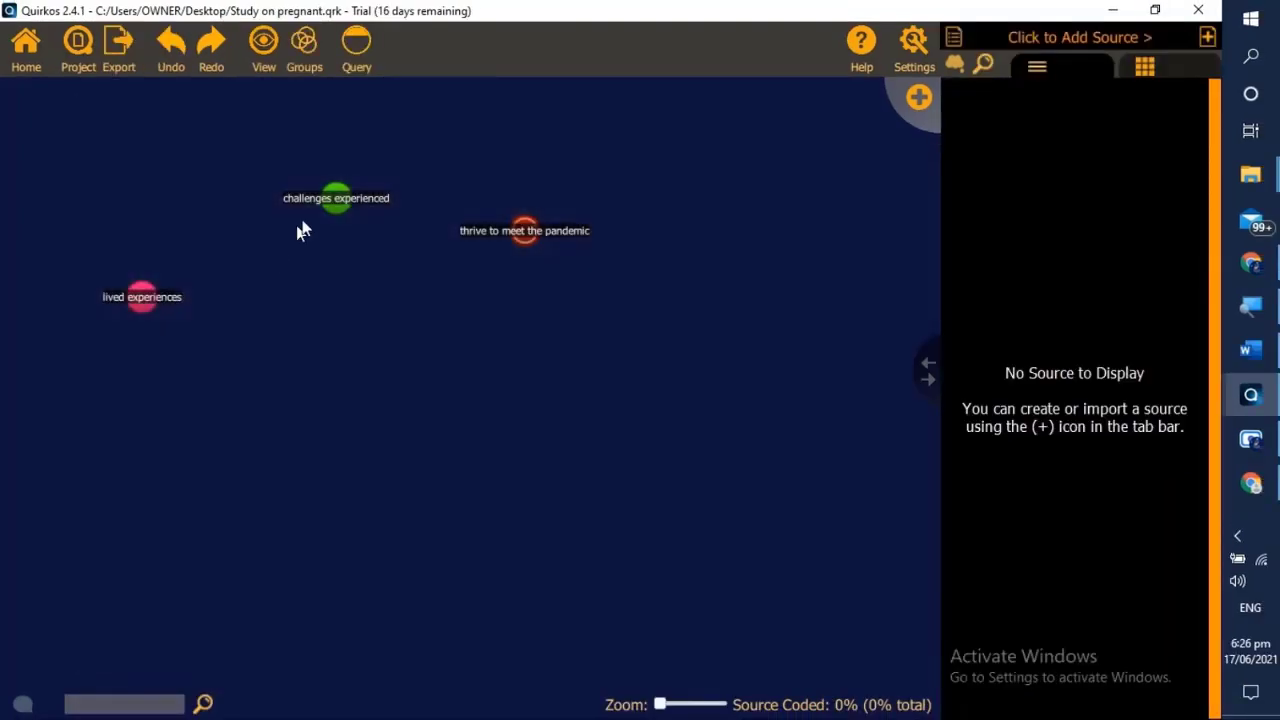
{"action": "left_click_drag", "start_coordinate": [336, 200], "coordinate": [334, 289]}
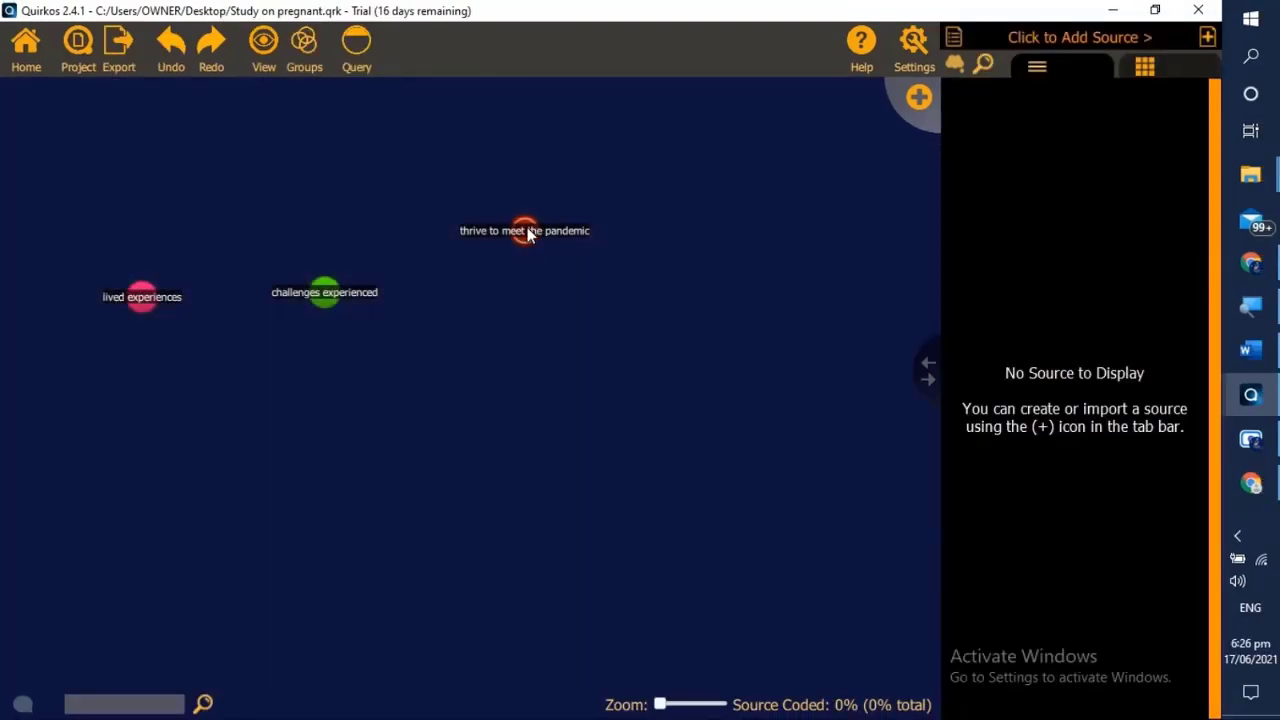
{"action": "left_click_drag", "start_coordinate": [524, 232], "coordinate": [550, 301]}
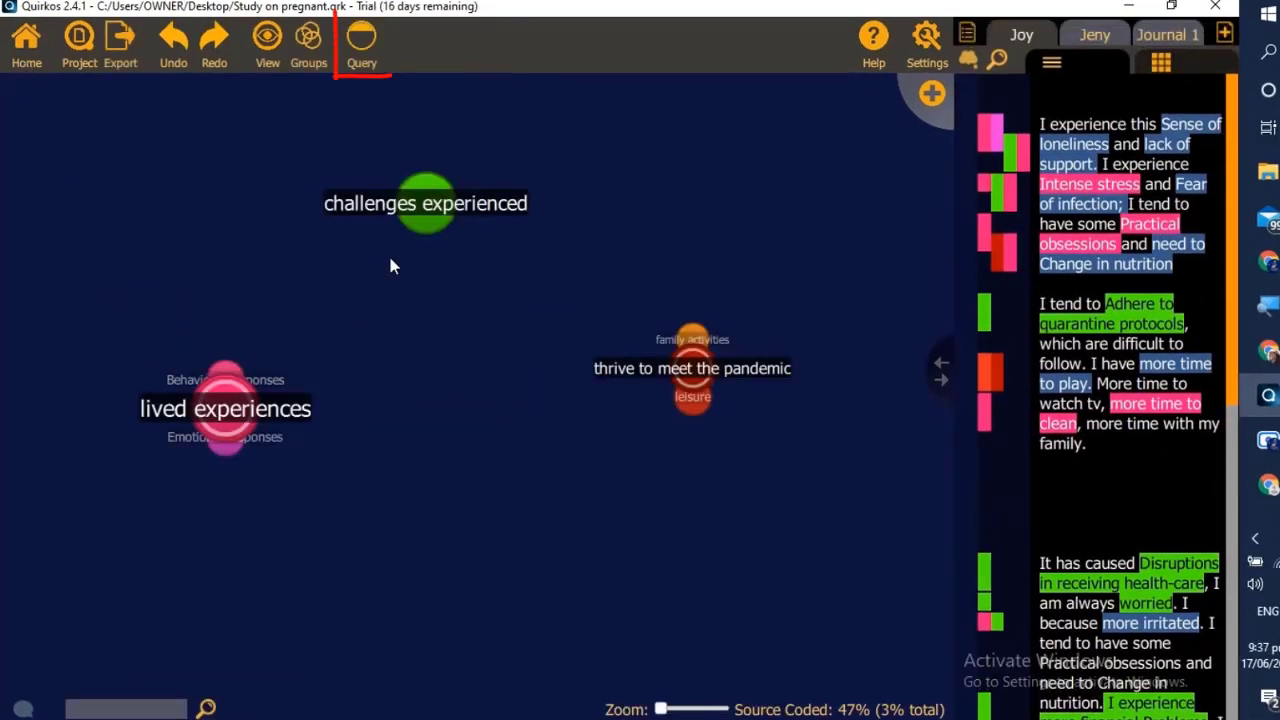
Query by Group, then compare it against a right-hand query filtered by Tribe
{"action": "left_click", "coordinate": [360, 43]}
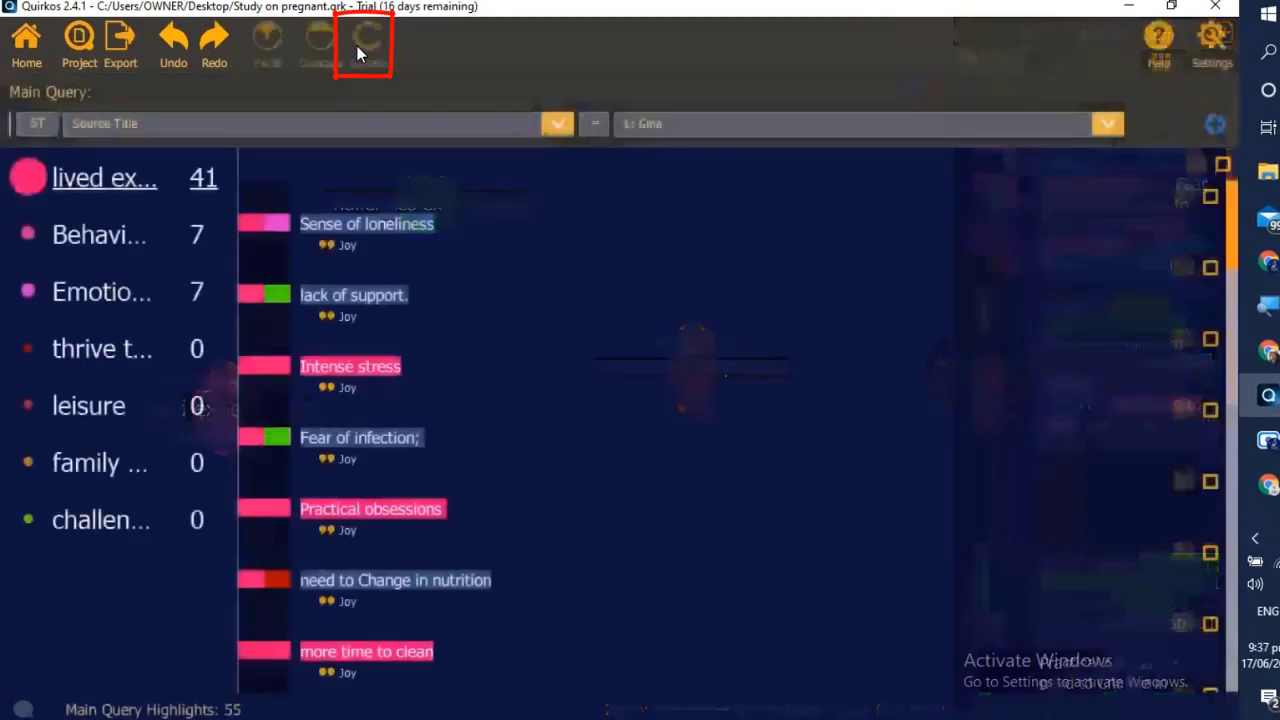
{"action": "left_click", "coordinate": [35, 124]}
{"action": "left_click", "coordinate": [44, 257]}
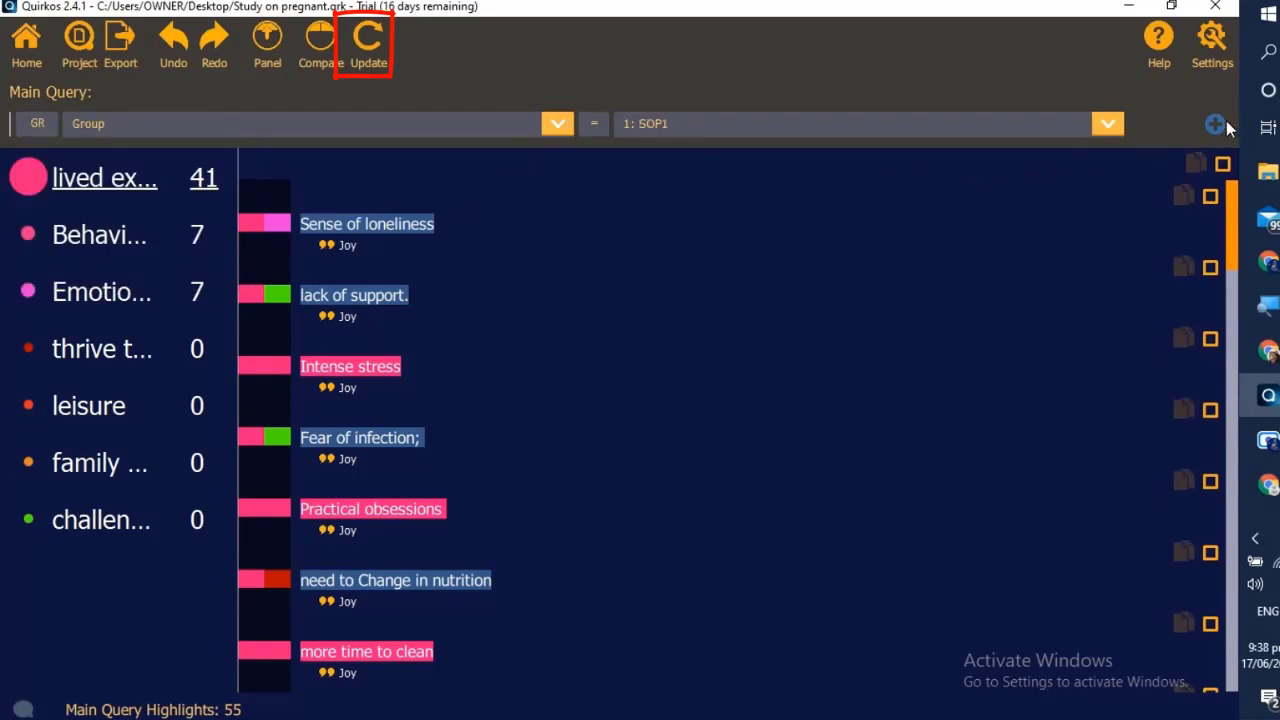
{"action": "left_click", "coordinate": [320, 47]}
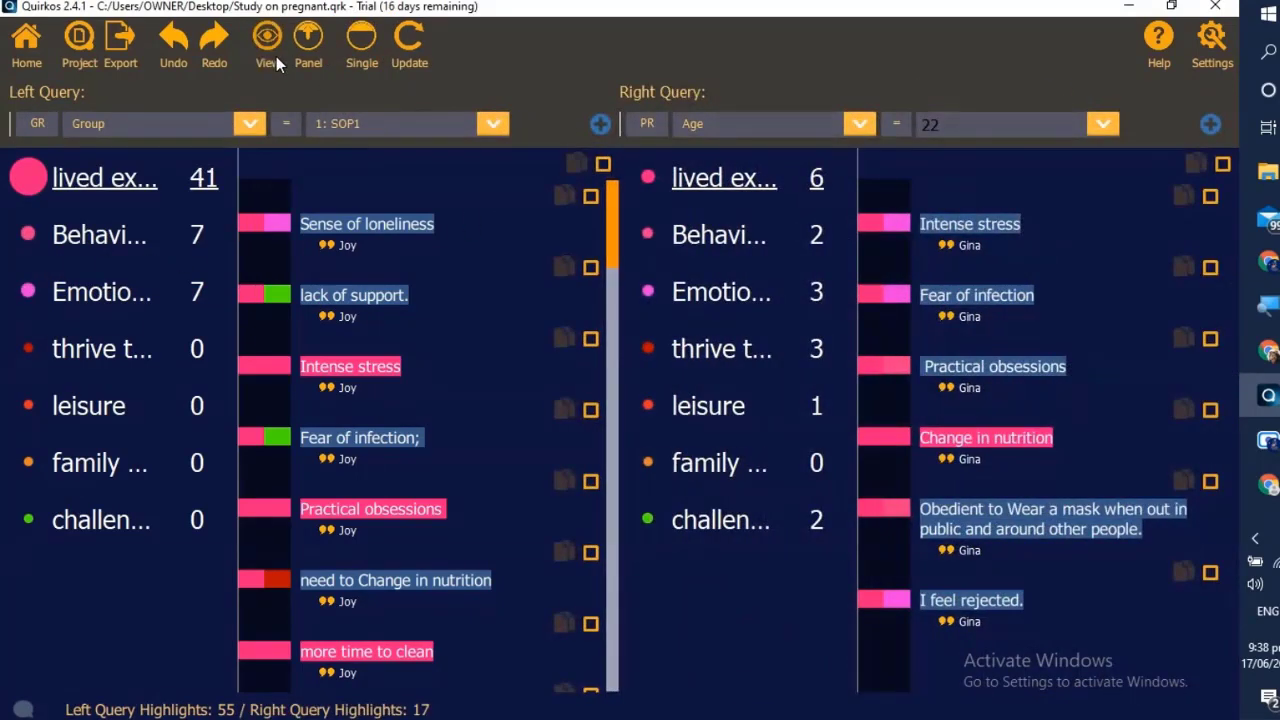
{"action": "left_click", "coordinate": [860, 123]}
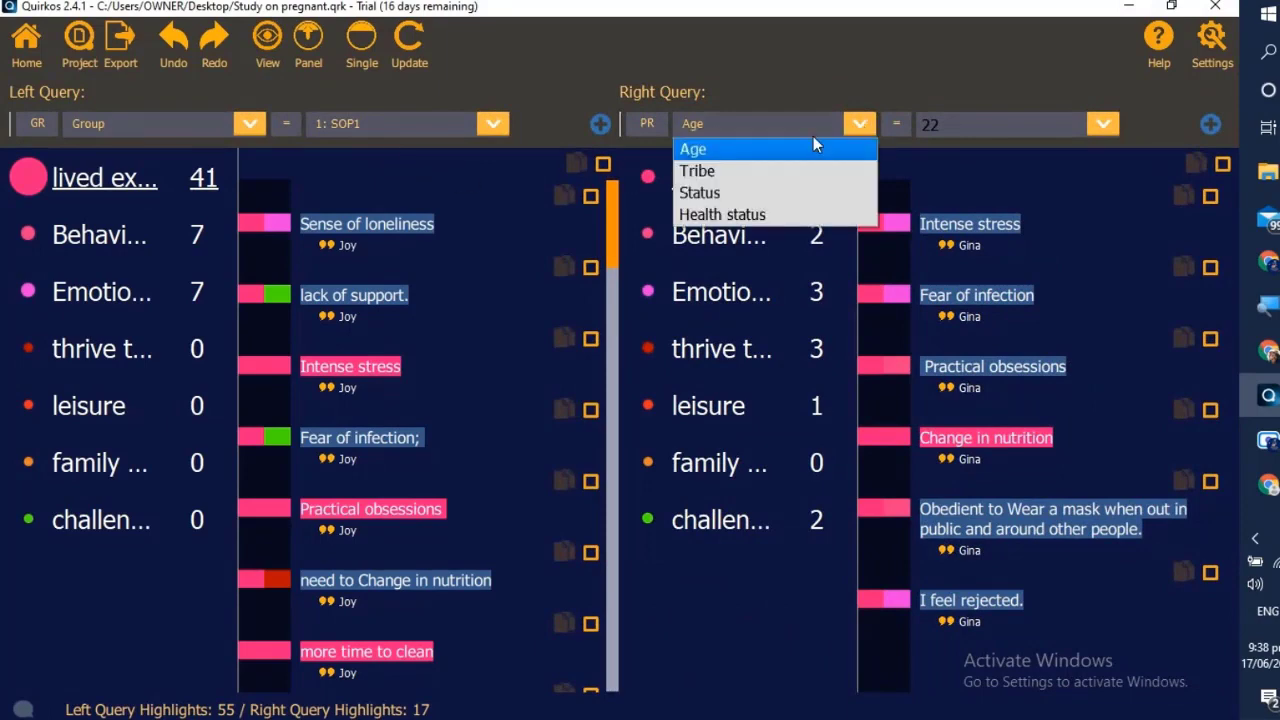
{"action": "left_click", "coordinate": [720, 170]}
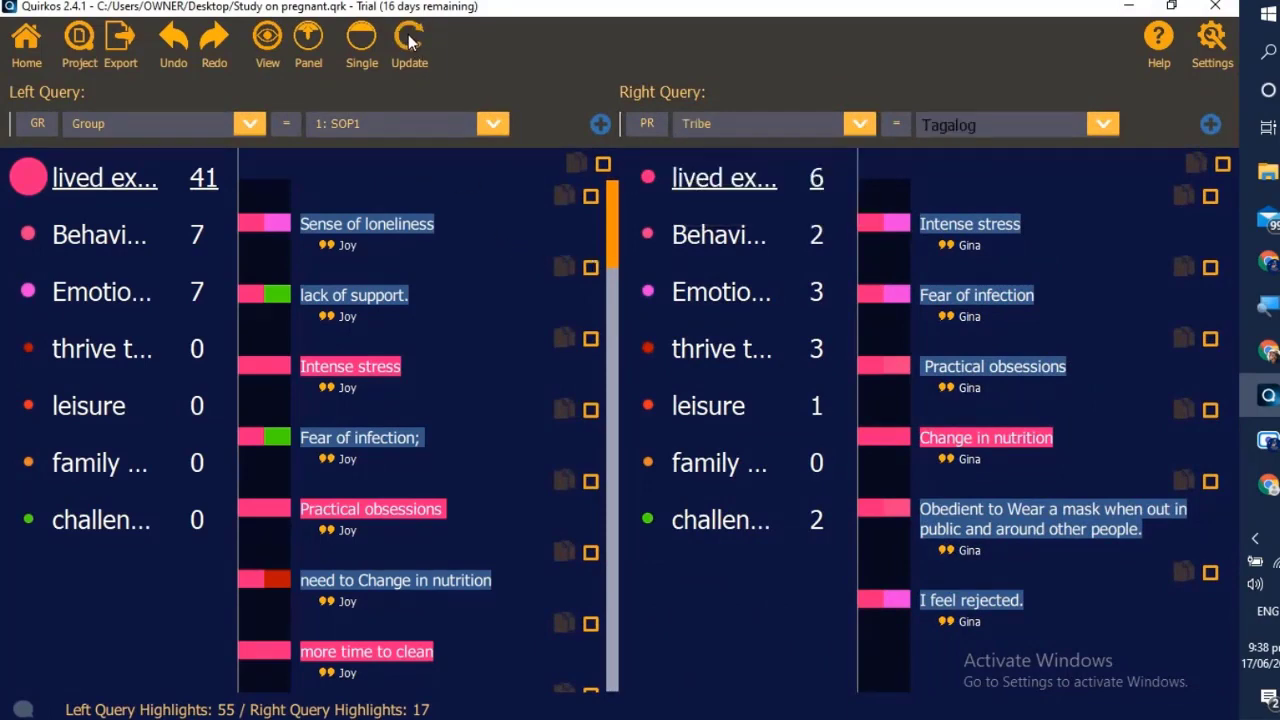
List lived experiences quotes in the left query and for the Cebuano tribe on the right
{"action": "left_click", "coordinate": [98, 185]}
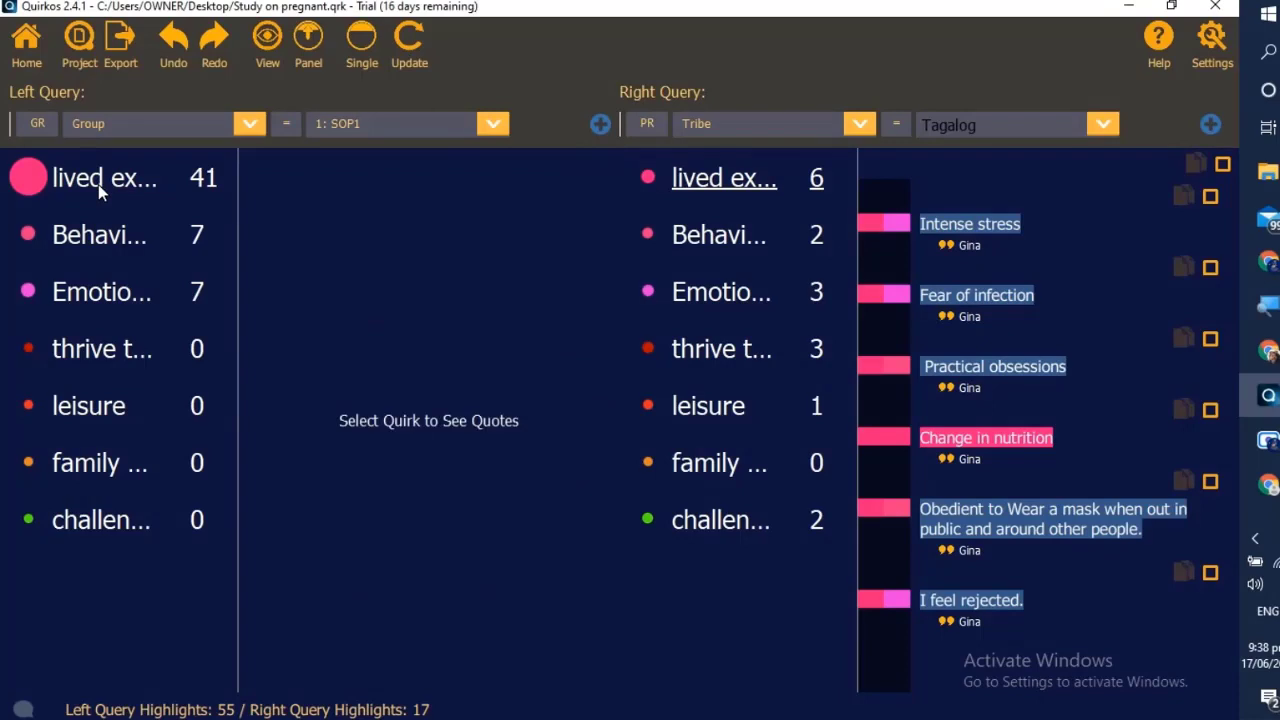
{"action": "left_click", "coordinate": [98, 184]}
{"action": "scroll", "coordinate": [352, 420], "scroll_direction": "down", "scroll_amount": 1}
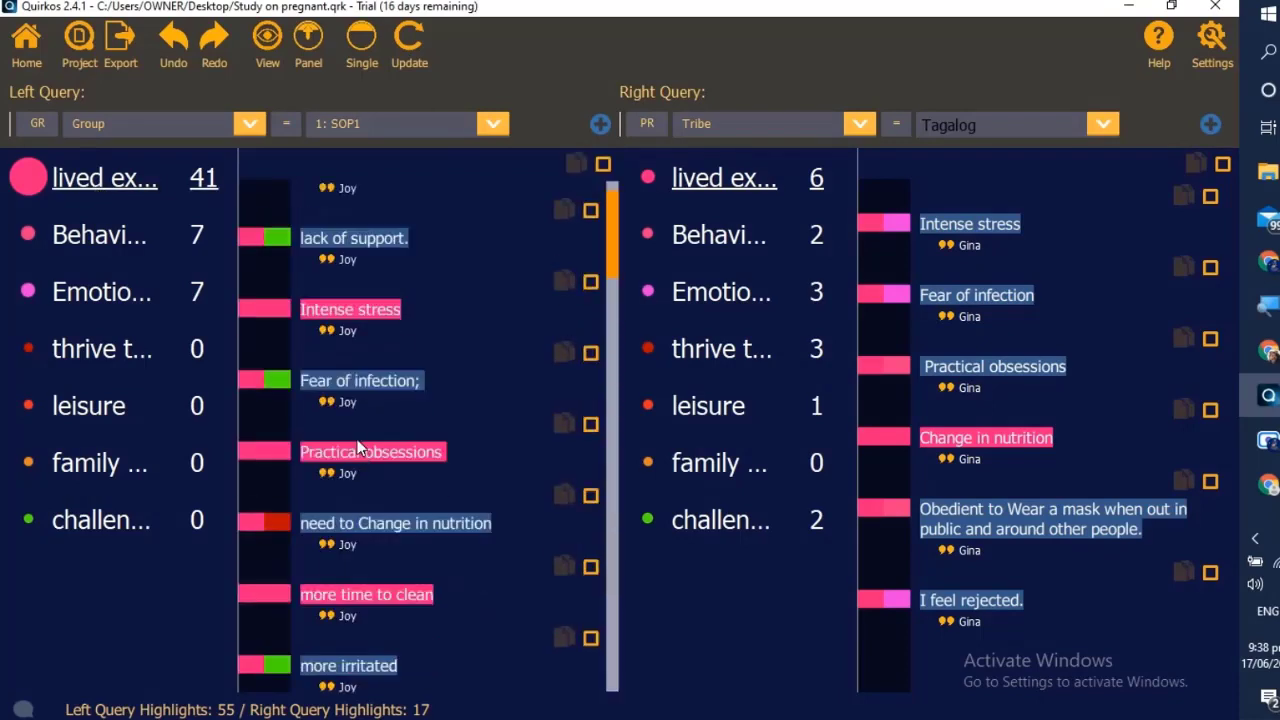
{"action": "scroll", "coordinate": [358, 447], "scroll_direction": "up", "scroll_amount": 1}
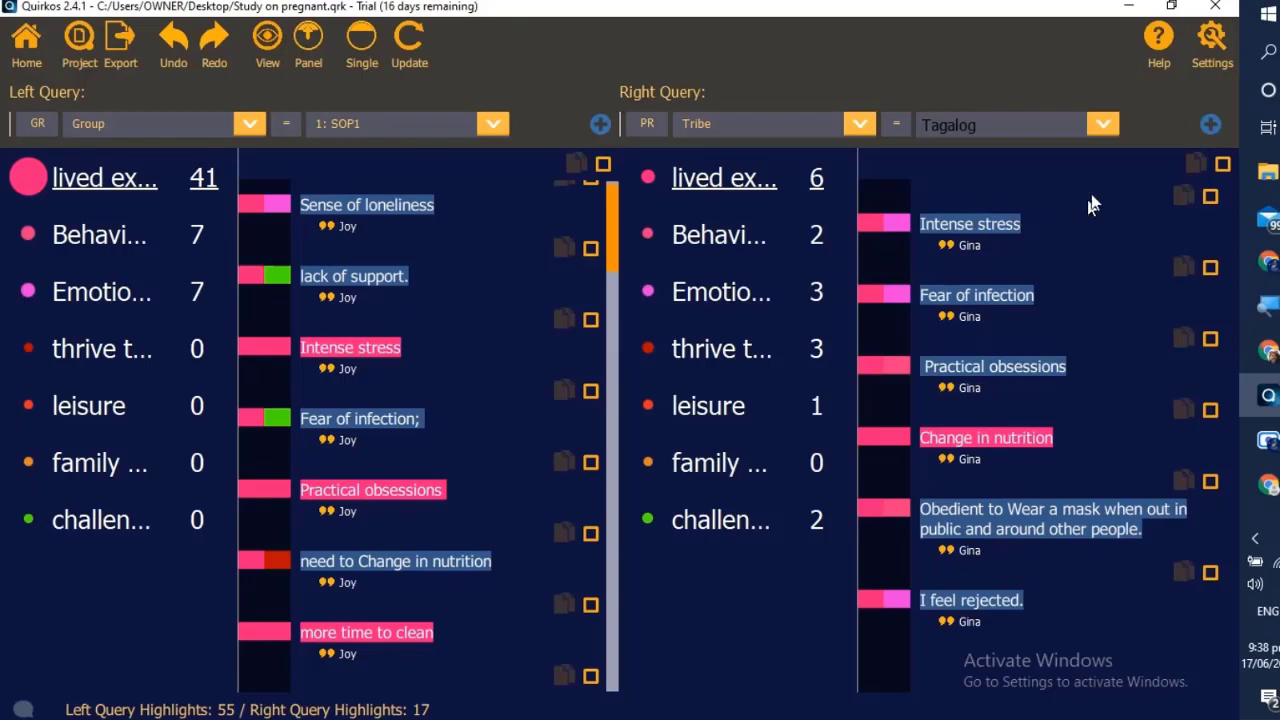
{"action": "left_click", "coordinate": [1107, 126]}
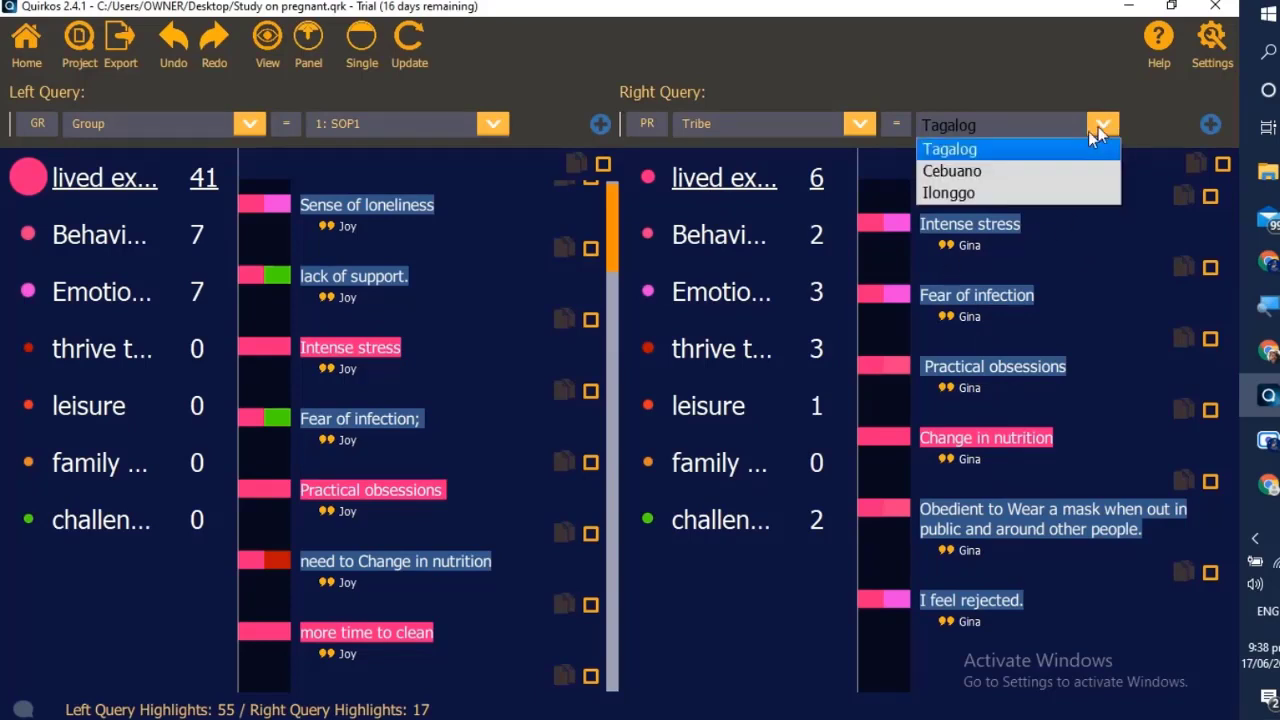
{"action": "left_click", "coordinate": [976, 175]}
{"action": "left_click", "coordinate": [409, 42]}
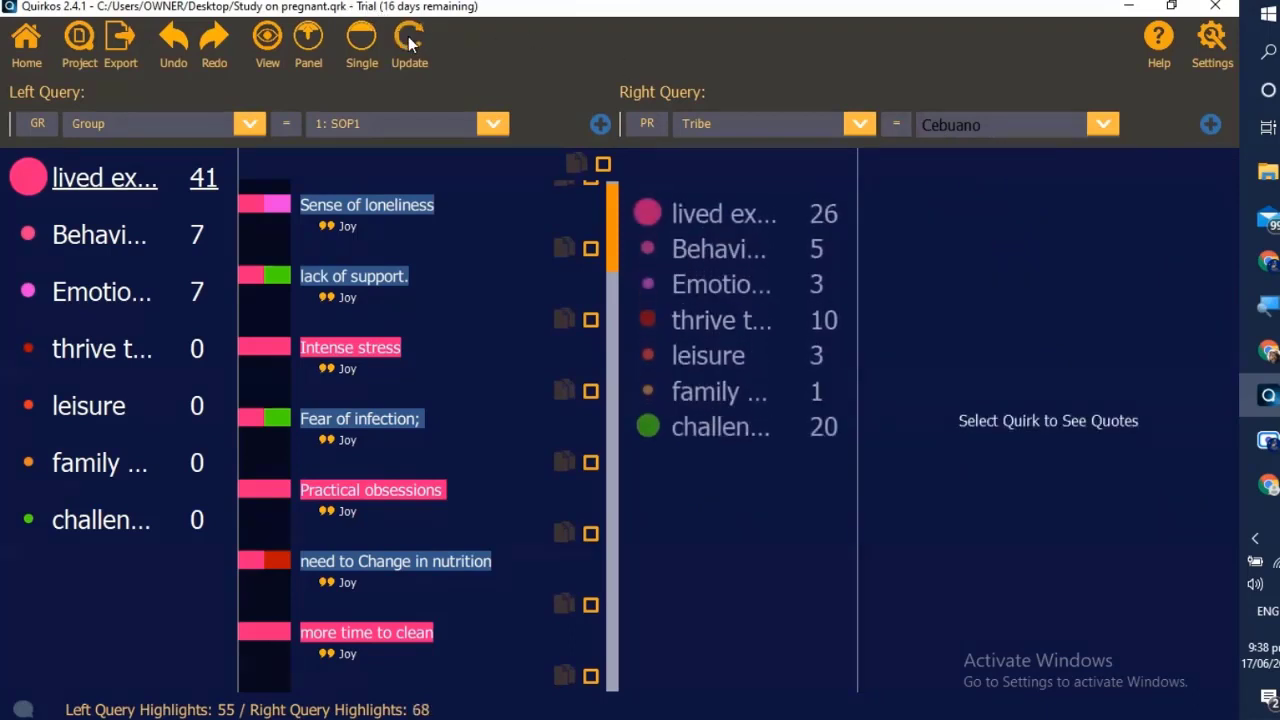
{"action": "left_click", "coordinate": [683, 190]}
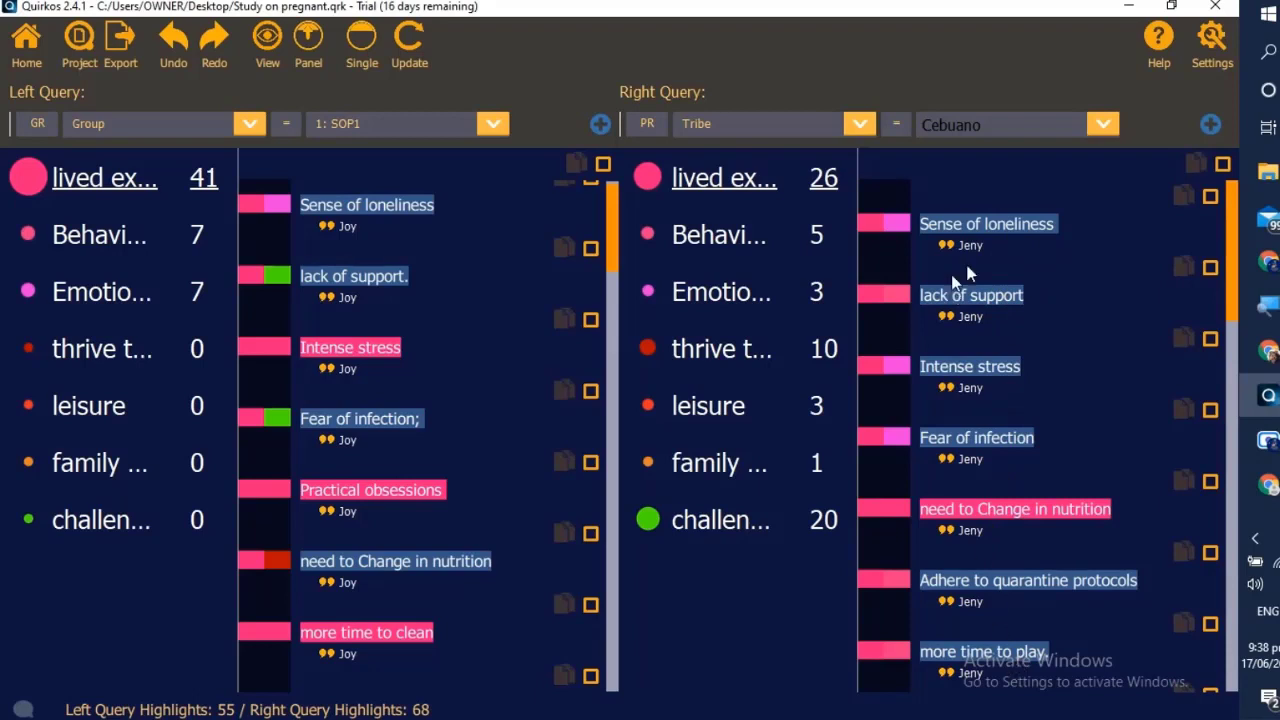
Switch the right query's tribe and list the lived experiences quotes for Tagalog
{"action": "left_click", "coordinate": [1103, 126]}
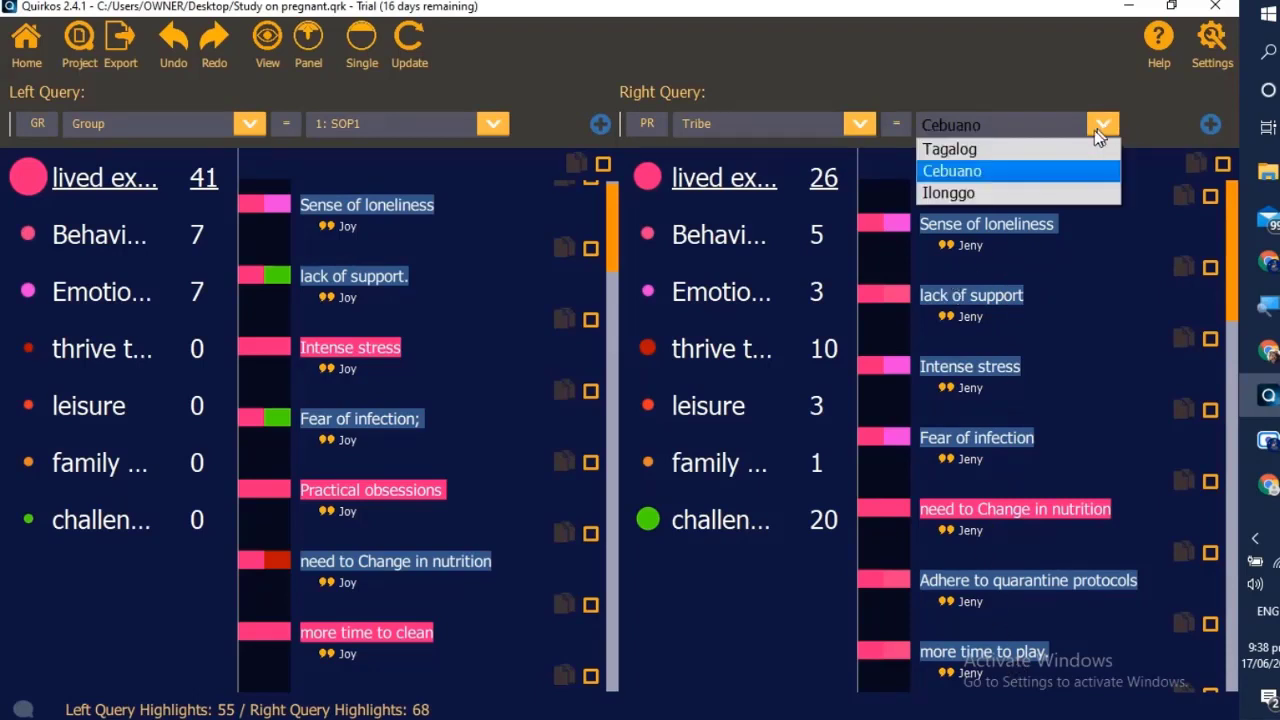
{"action": "left_click", "coordinate": [986, 188]}
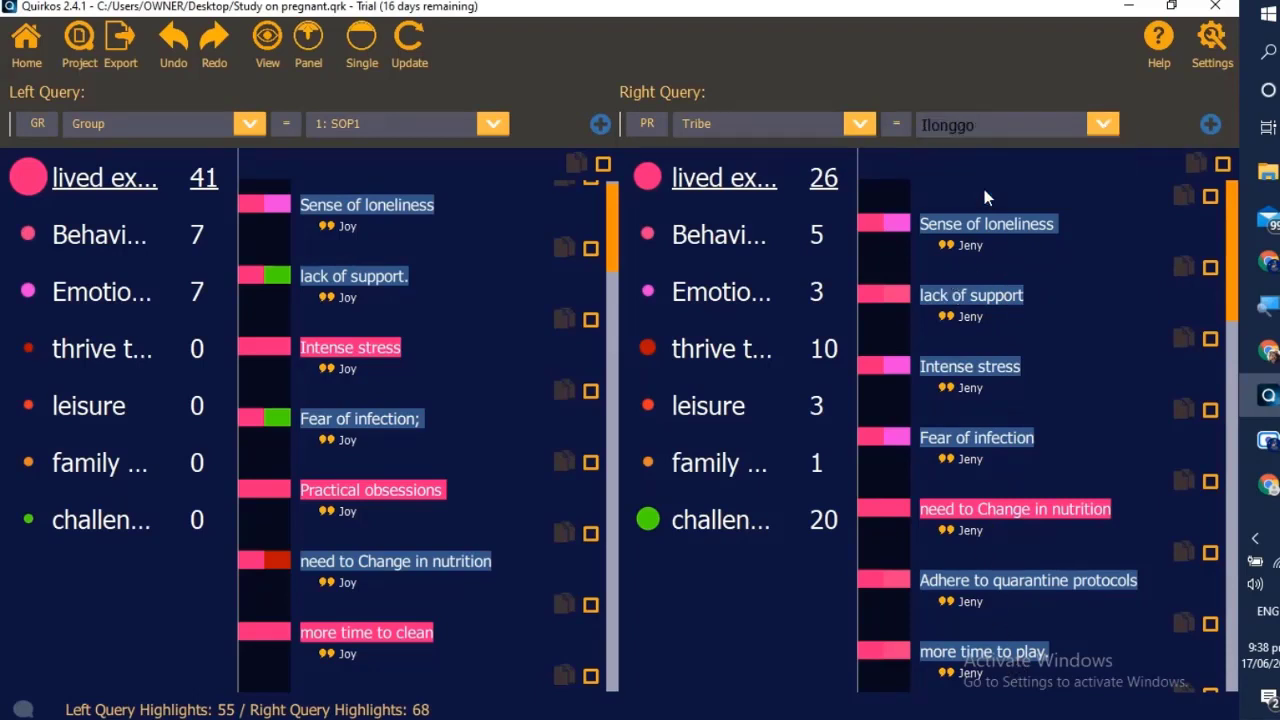
{"action": "left_click", "coordinate": [403, 44]}
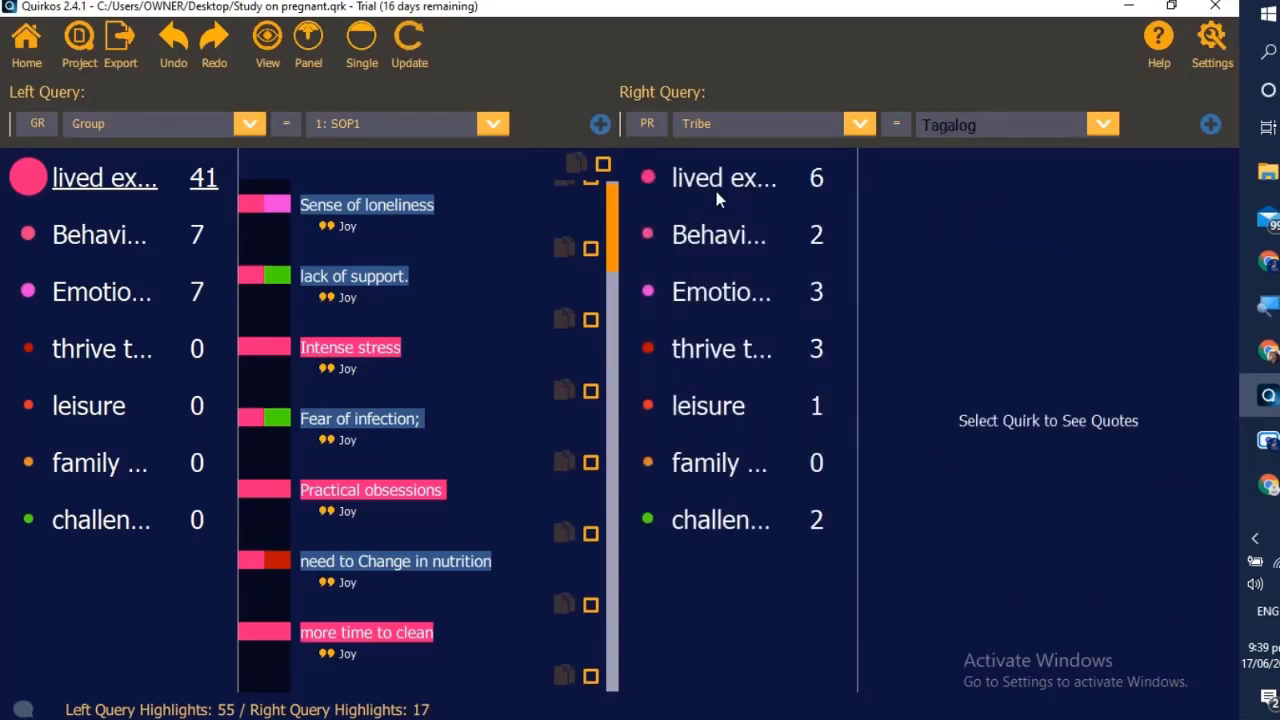
{"action": "left_click", "coordinate": [716, 191]}
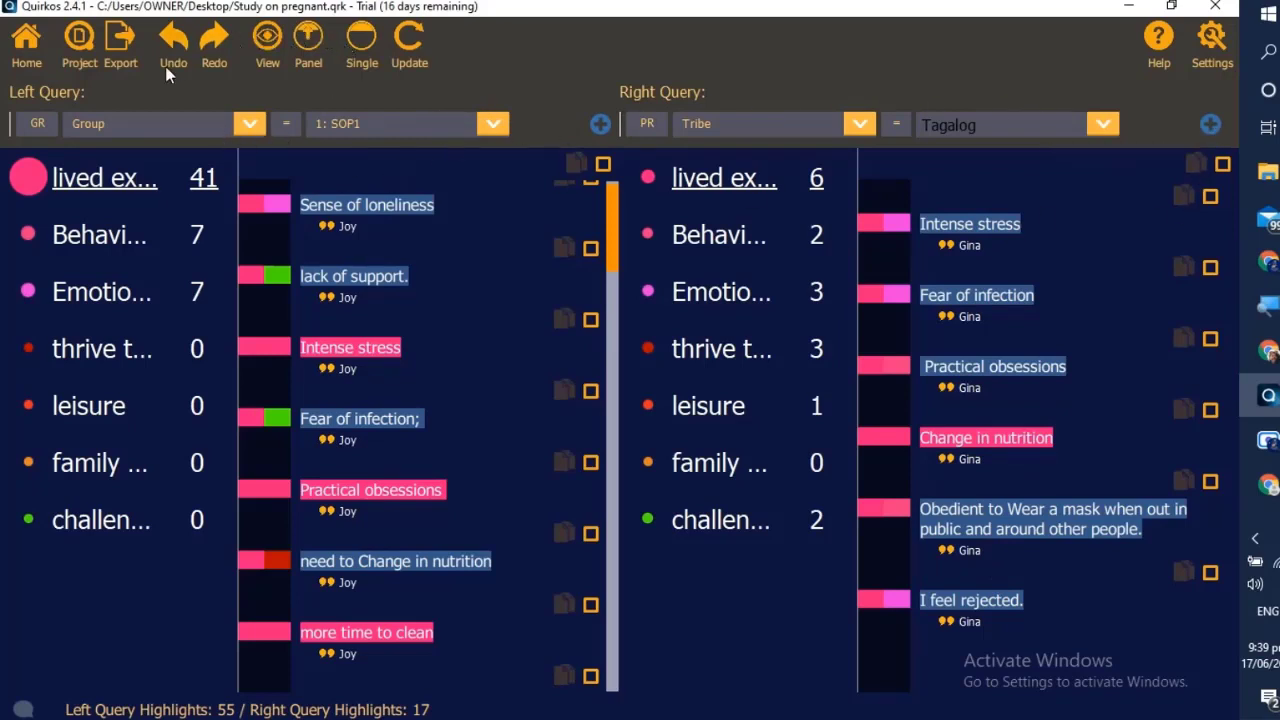
Export a Left Query Report and show its preview fullscreen
{"action": "left_click", "coordinate": [119, 50]}
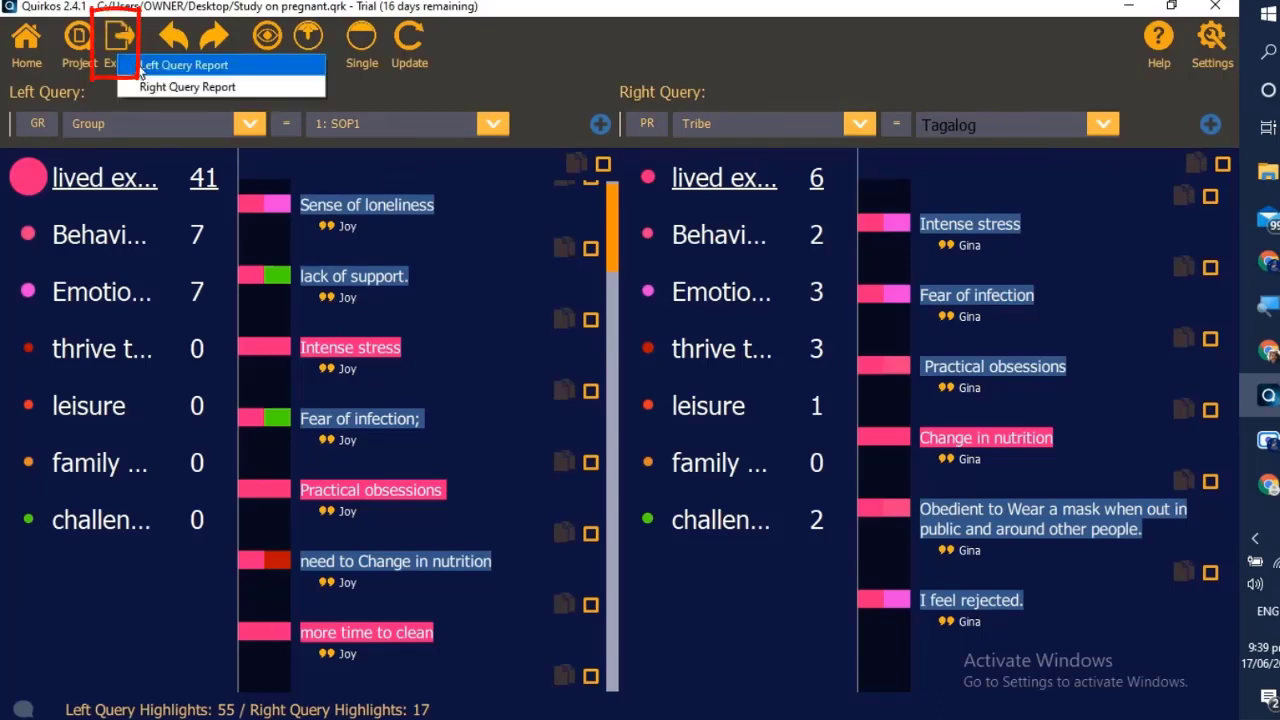
{"action": "left_click", "coordinate": [140, 68]}
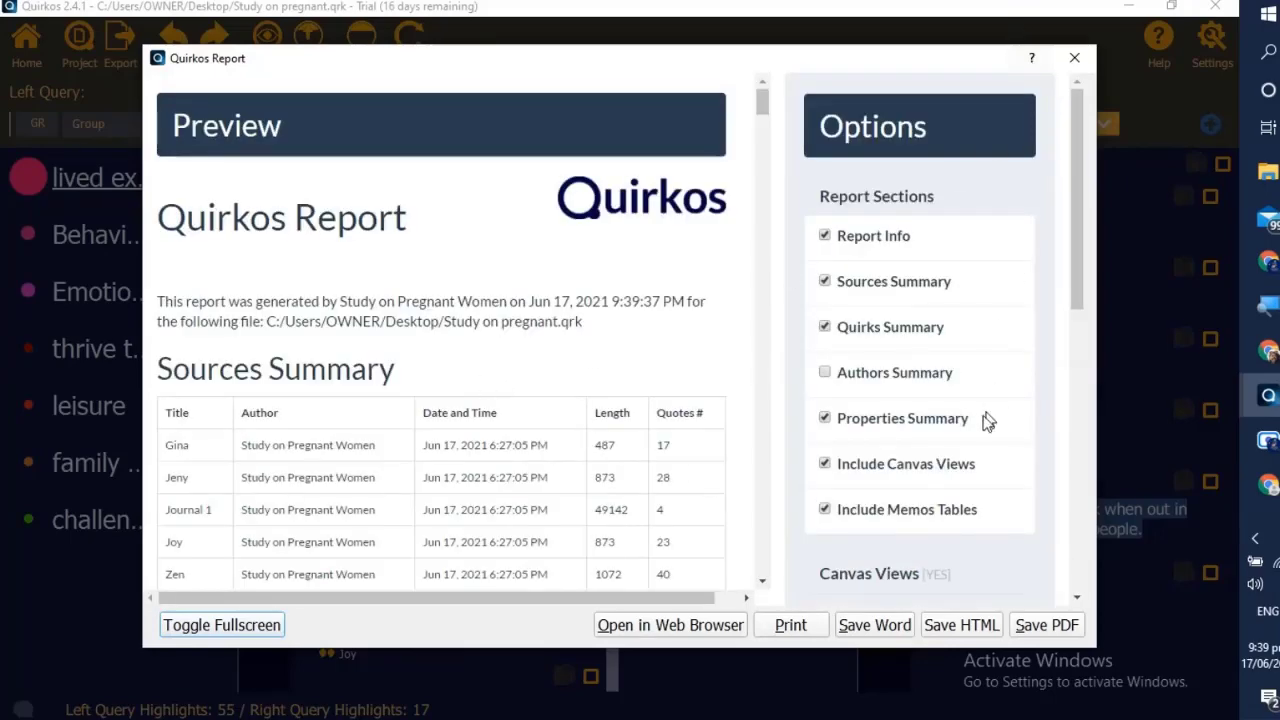
{"action": "left_click", "coordinate": [197, 624]}
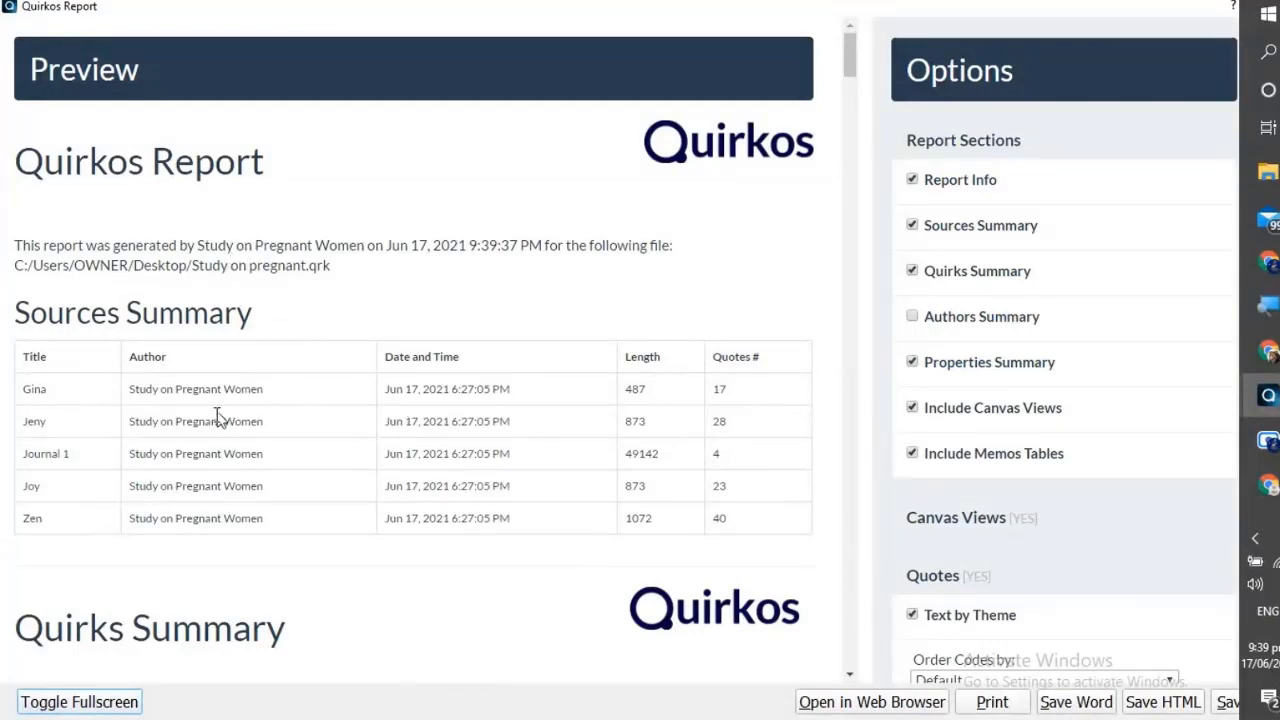
Scroll through the pages of the left query report preview
{"action": "scroll", "coordinate": [248, 455], "scroll_direction": "down", "scroll_amount": 1}
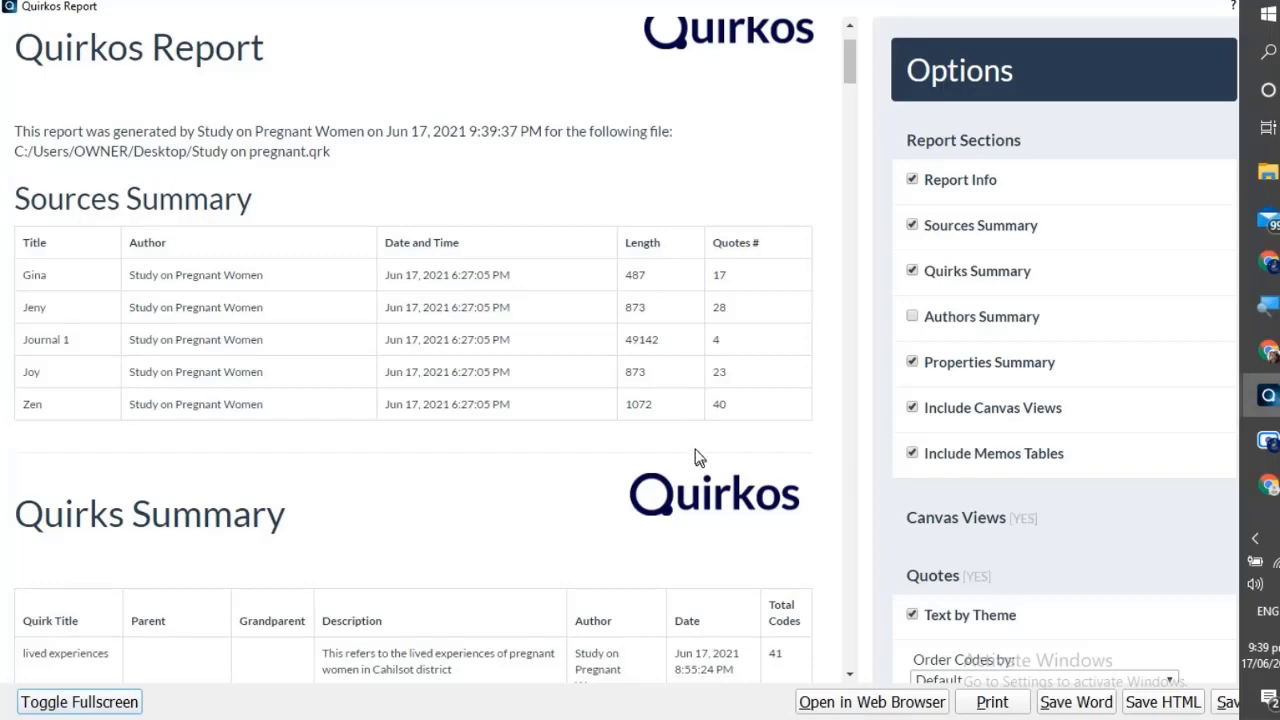
{"action": "scroll", "coordinate": [691, 456], "scroll_direction": "down", "scroll_amount": 3}
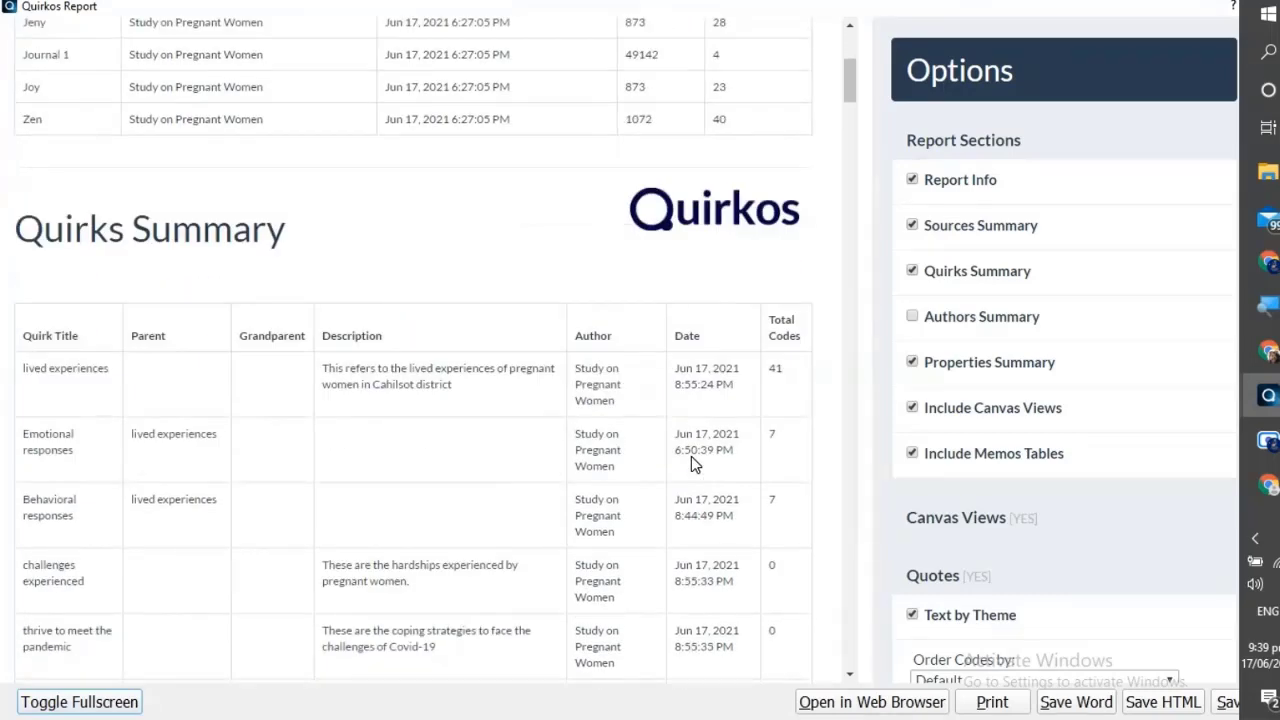
{"action": "scroll", "coordinate": [691, 456], "scroll_direction": "down", "scroll_amount": 2}
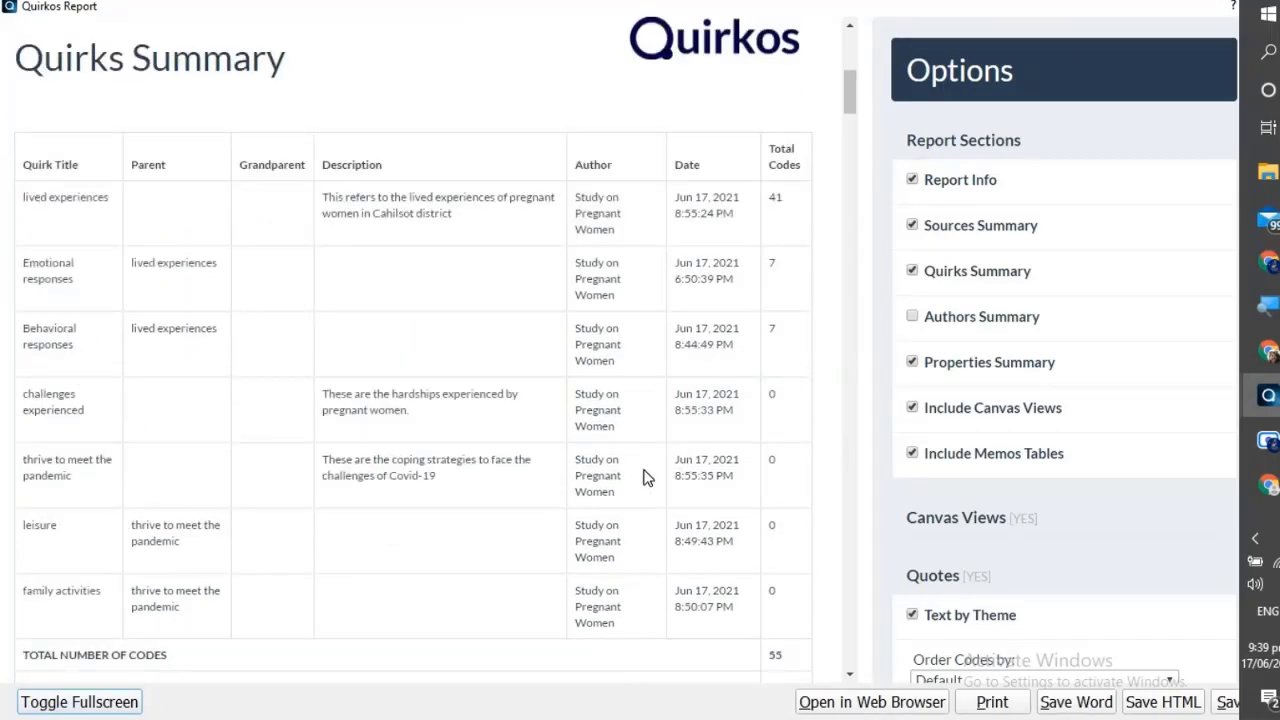
{"action": "scroll", "coordinate": [645, 478], "scroll_direction": "down", "scroll_amount": 8}
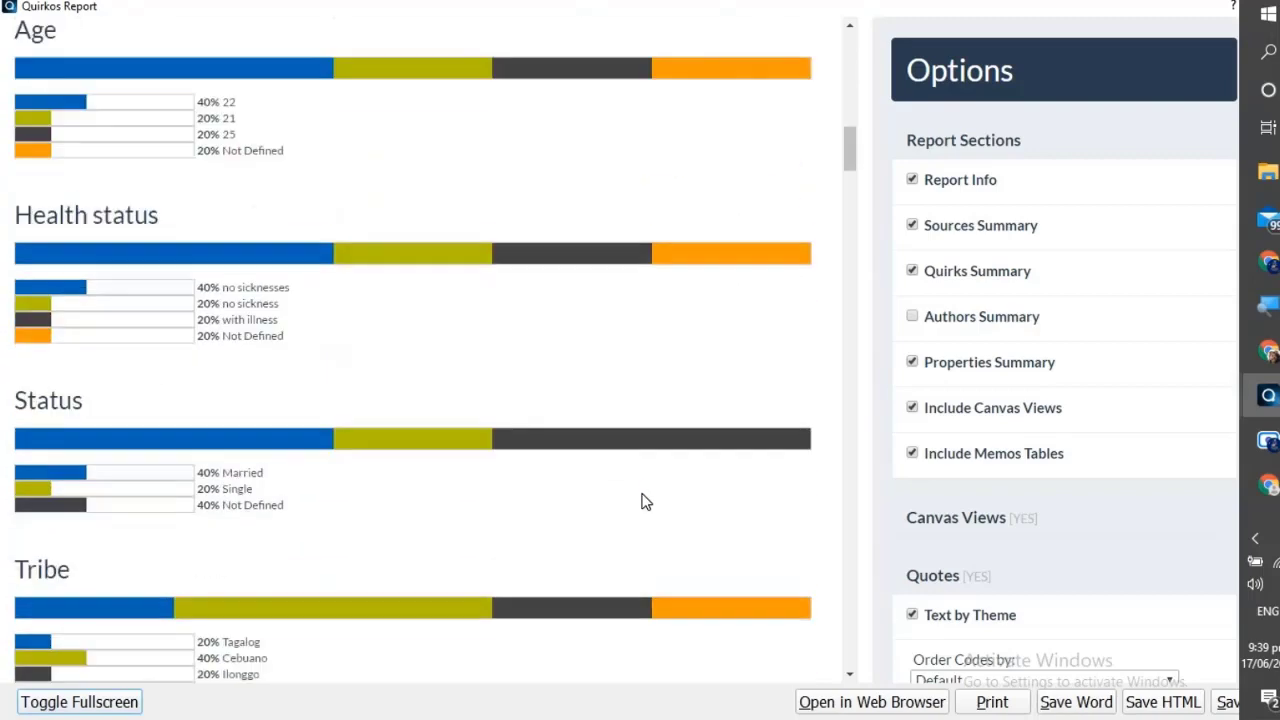
{"action": "scroll", "coordinate": [250, 562], "scroll_direction": "down", "scroll_amount": 3}
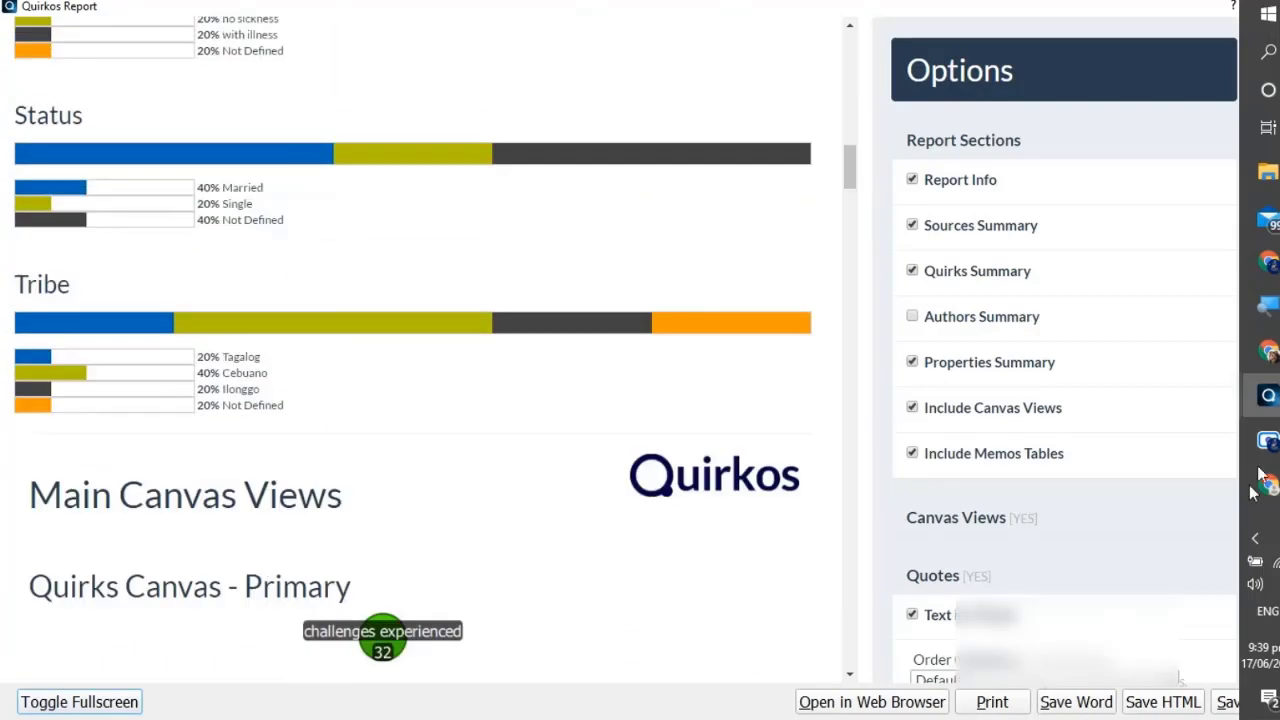
{"action": "scroll", "coordinate": [500, 494], "scroll_direction": "down", "scroll_amount": 5}
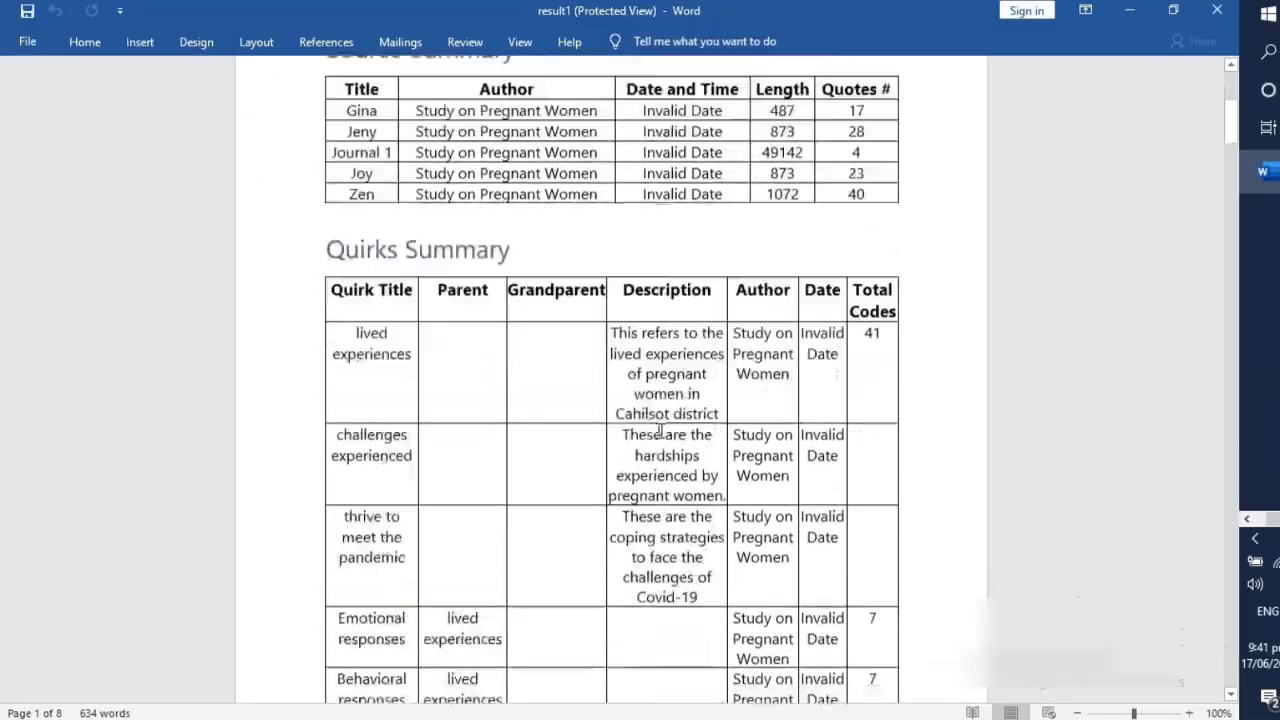
{"action": "mouse_move", "coordinate": [1231, 95]}
{"action": "left_mouse_down"}
{"action": "mouse_move", "coordinate": [1222, 342]}
{"action": "mouse_move", "coordinate": [1236, 571]}
{"action": "left_mouse_up"}
{"action": "scroll", "coordinate": [403, 257], "scroll_direction": "down", "scroll_amount": 10}
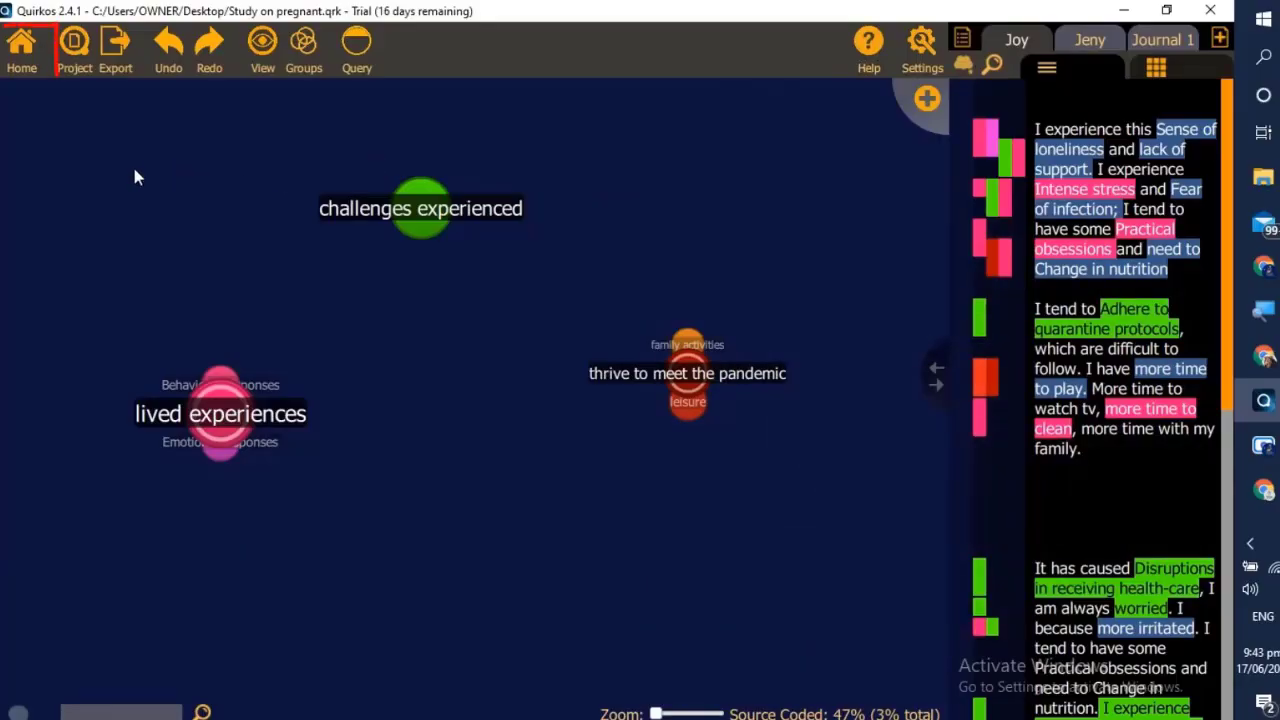
Create a WordCloud of all five sources fullscreen and raise the word size
{"action": "left_click", "coordinate": [103, 45]}
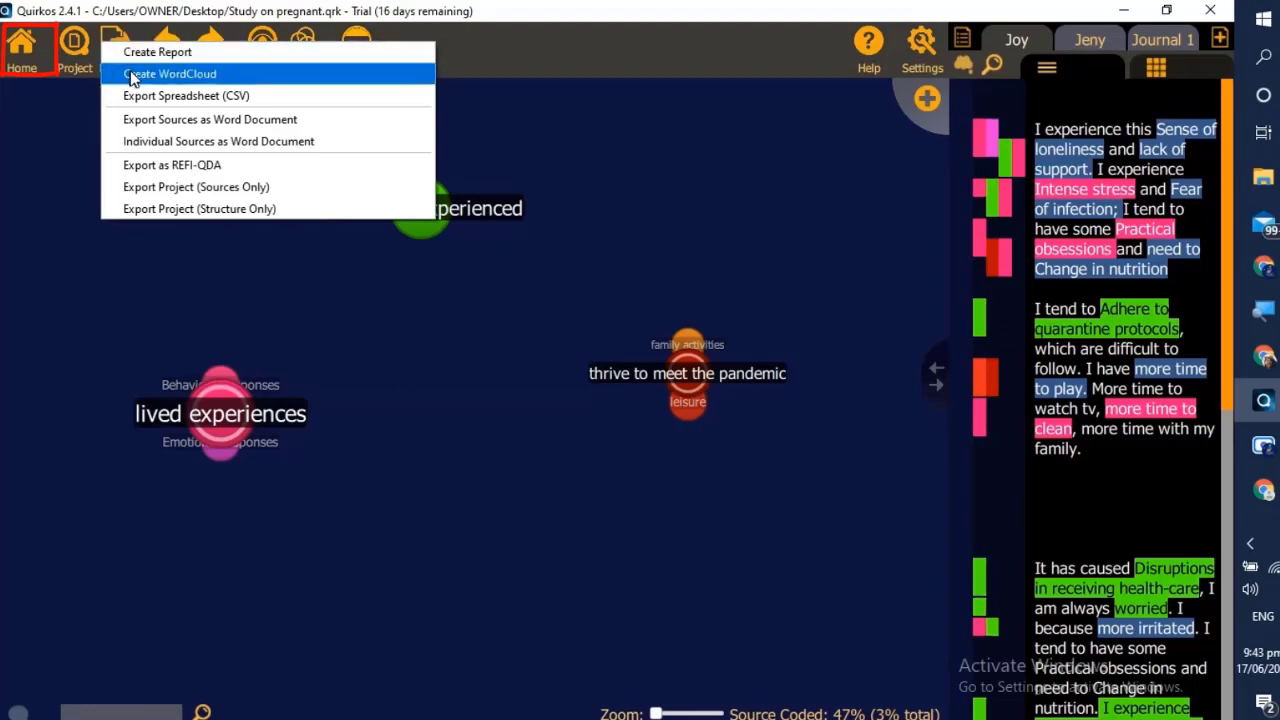
{"action": "left_click", "coordinate": [136, 75]}
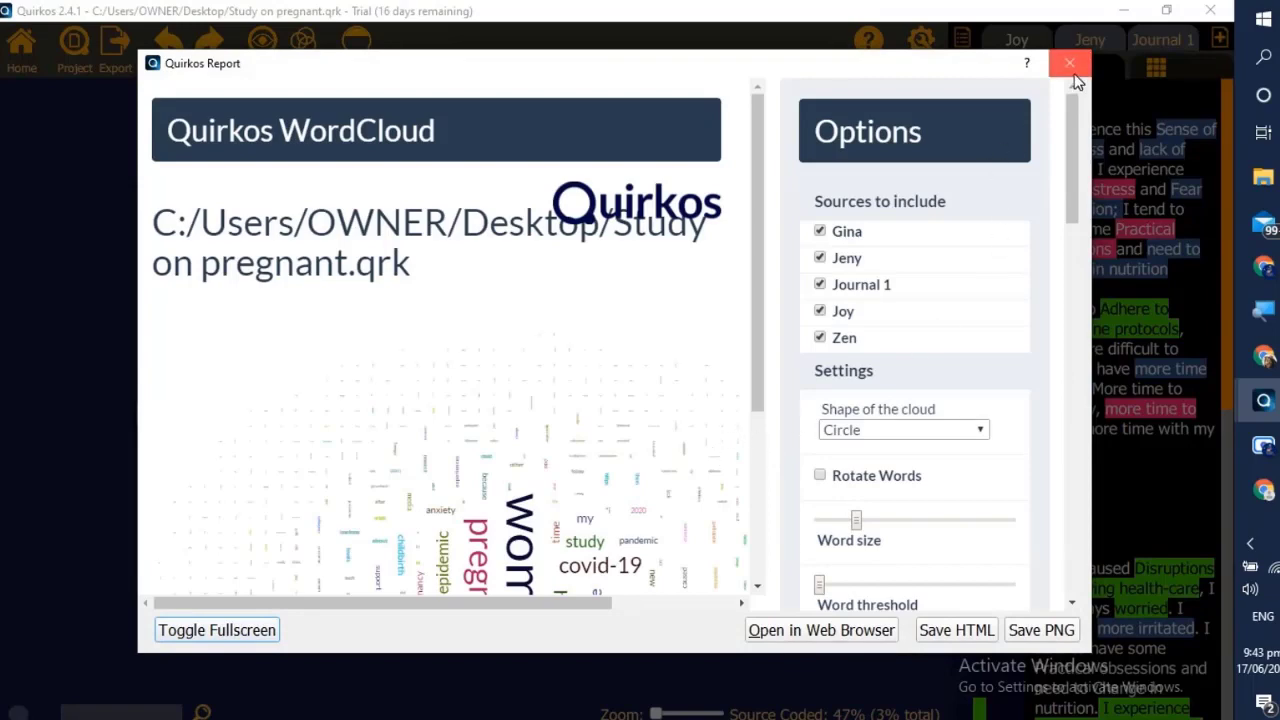
{"action": "left_click", "coordinate": [195, 632]}
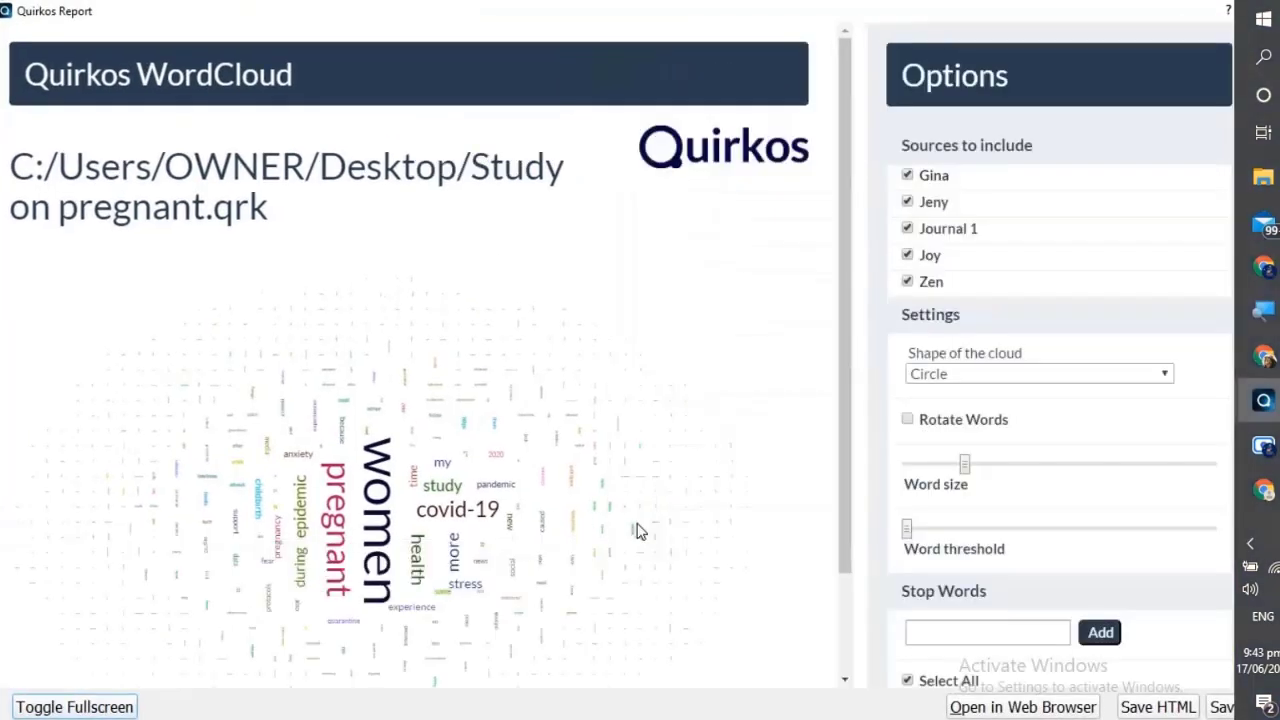
{"action": "scroll", "coordinate": [590, 550], "scroll_direction": "down", "scroll_amount": 2}
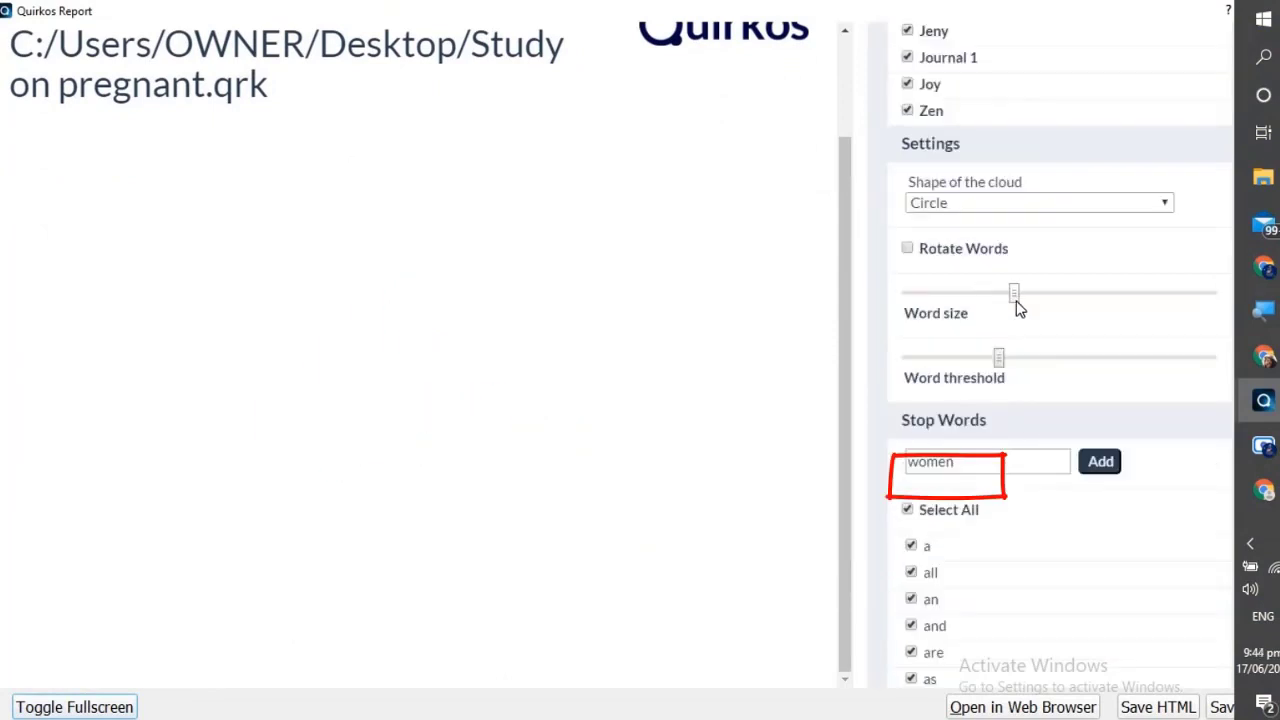
{"action": "left_click_drag", "start_coordinate": [1011, 293], "coordinate": [1045, 295]}
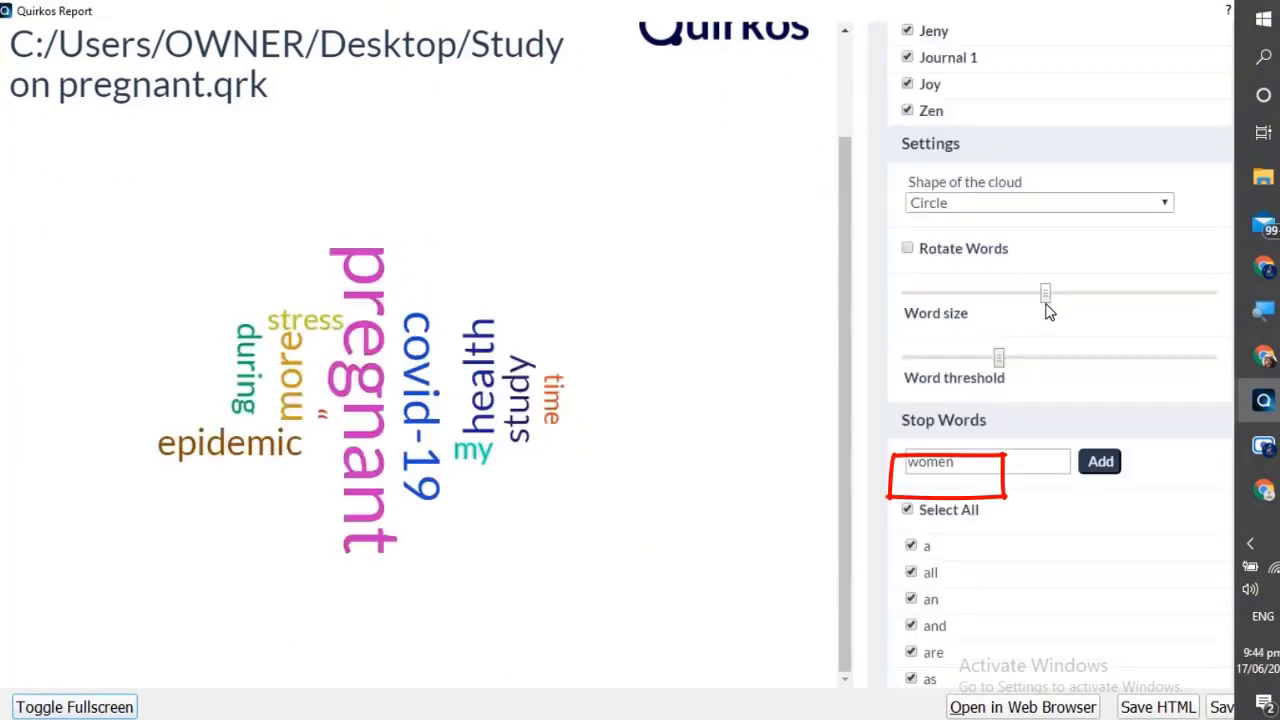